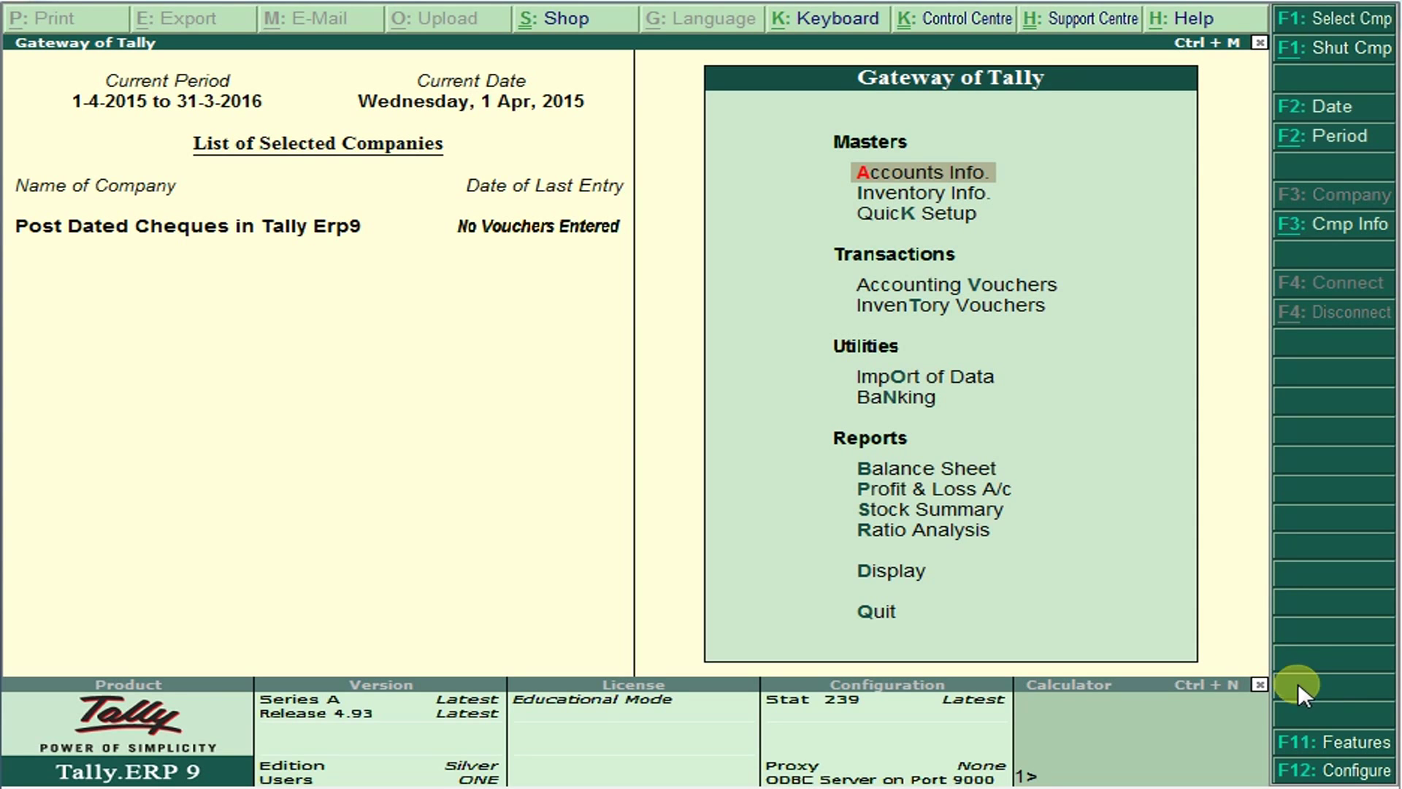
# Step: Enable Use Reversing Journals & Optional Vouchers in the company's accounting features and save the settings
pyautogui.click(1334, 739)
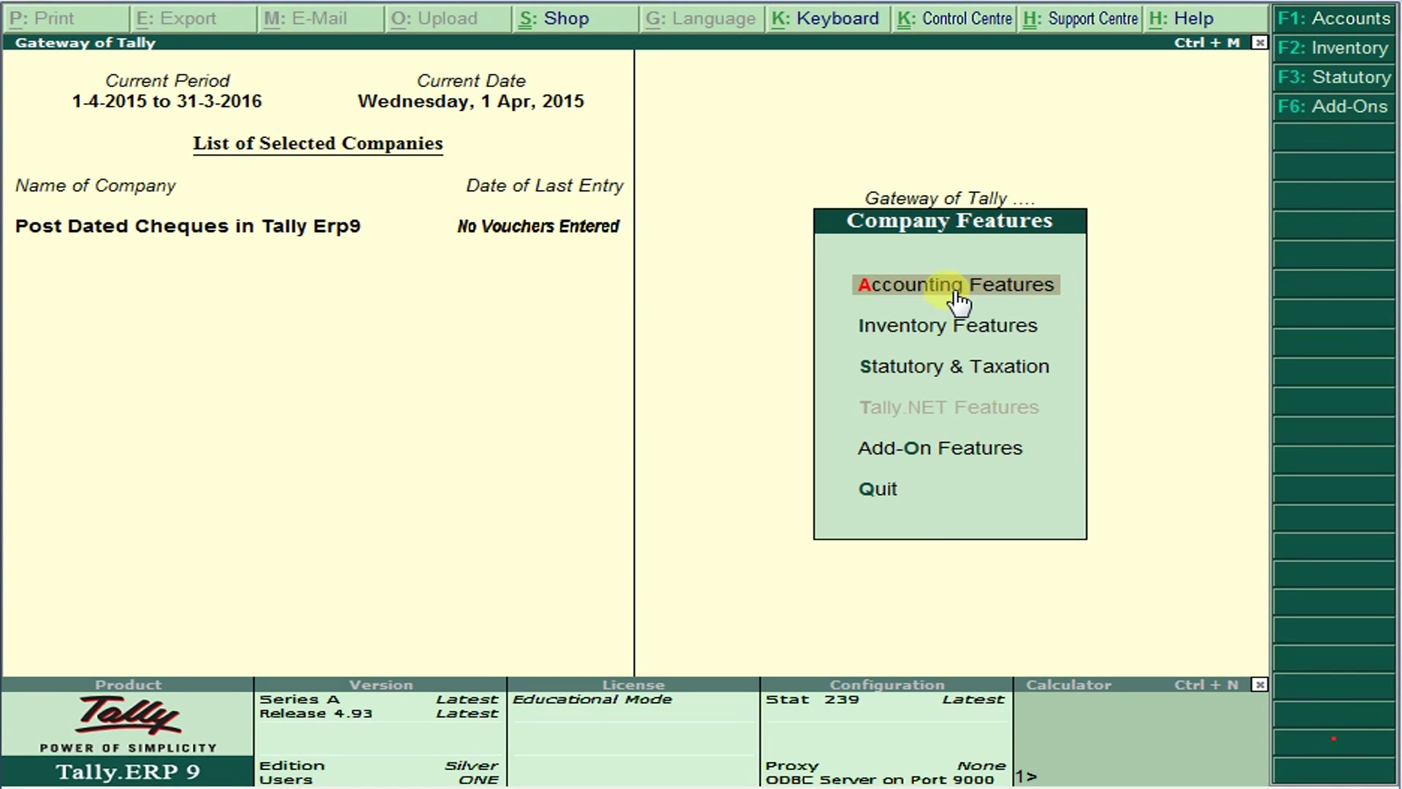
pyautogui.click(958, 287)
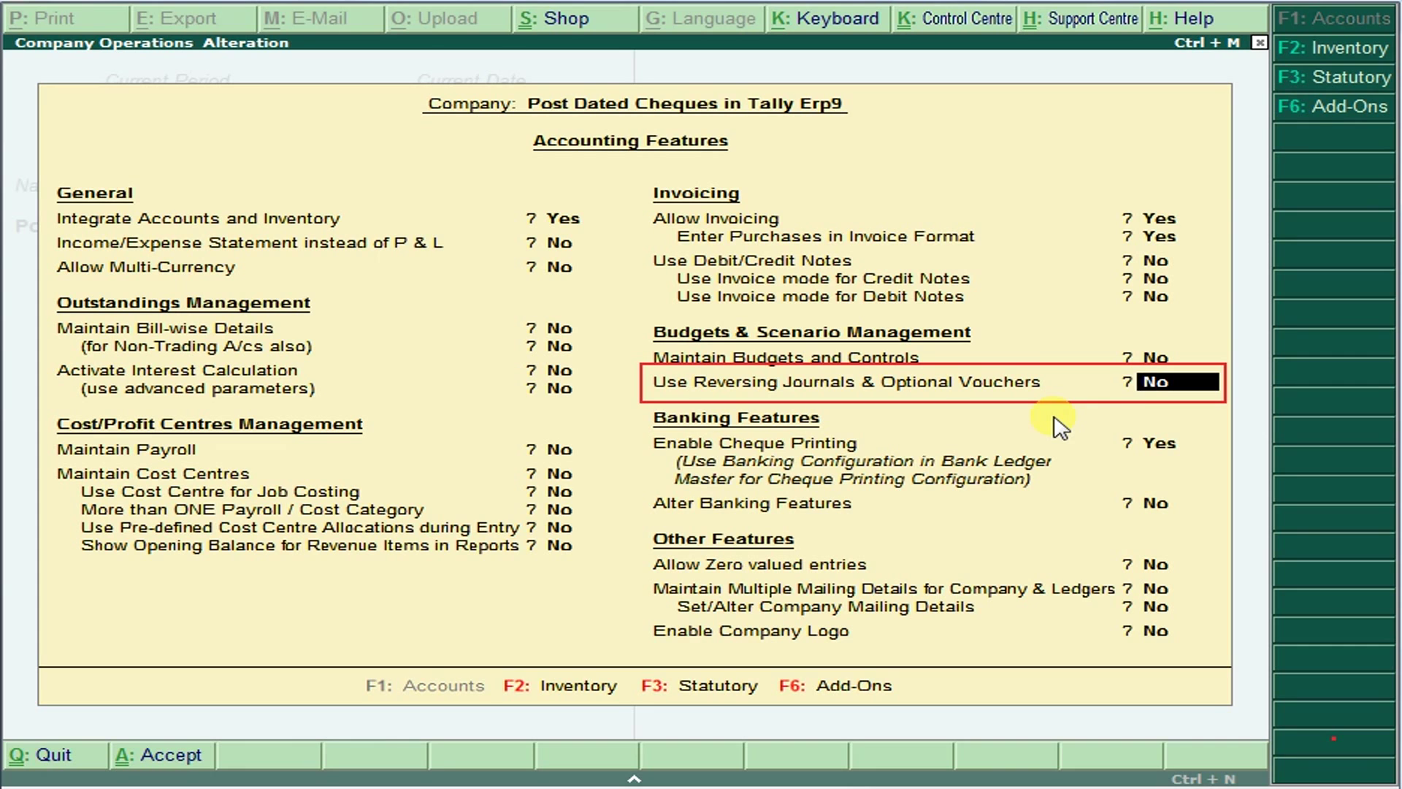
pyautogui.write('yes')
pyautogui.press('Return')
pyautogui.press('Return')
pyautogui.press('Return')
pyautogui.press('Return')
pyautogui.press('Return')
pyautogui.press('Return')
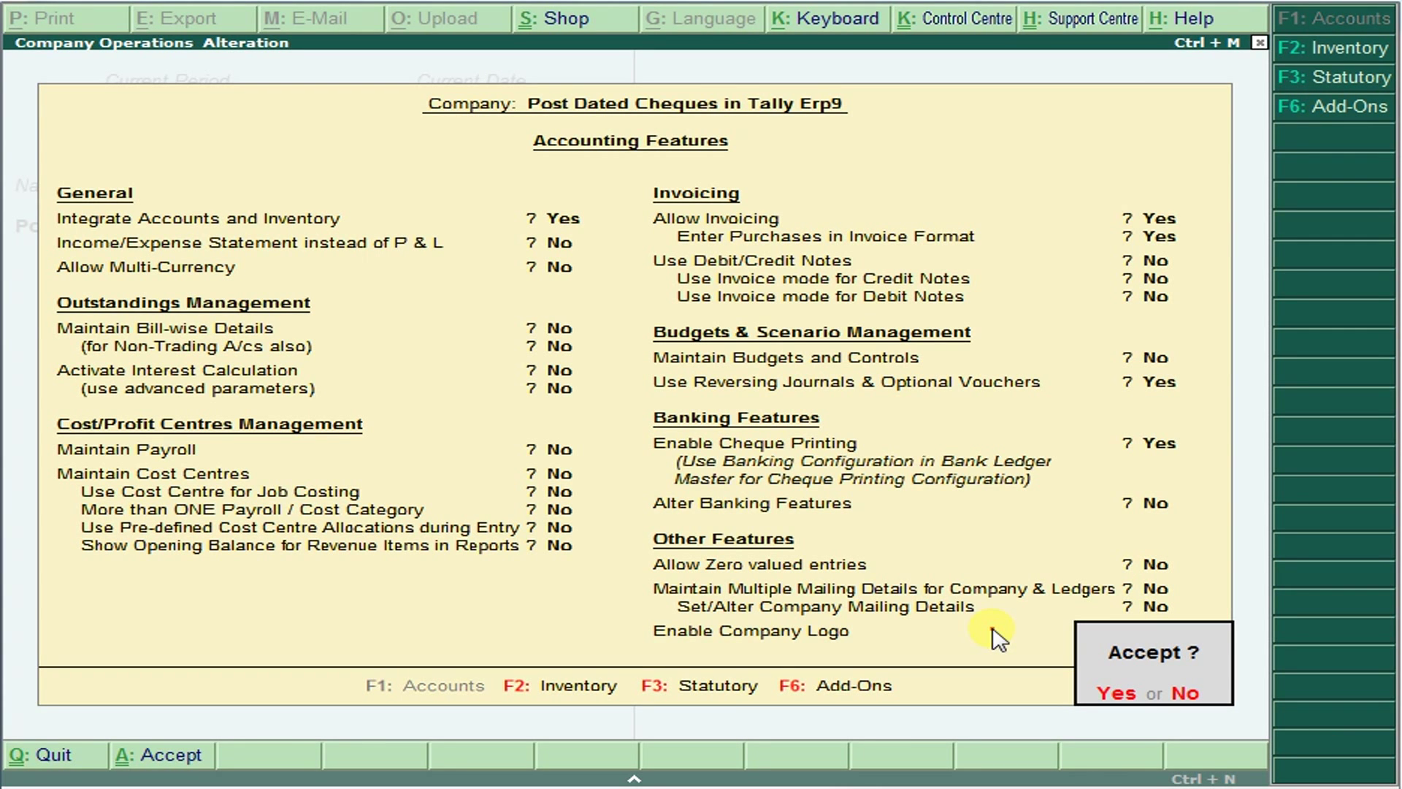
pyautogui.press('Return')
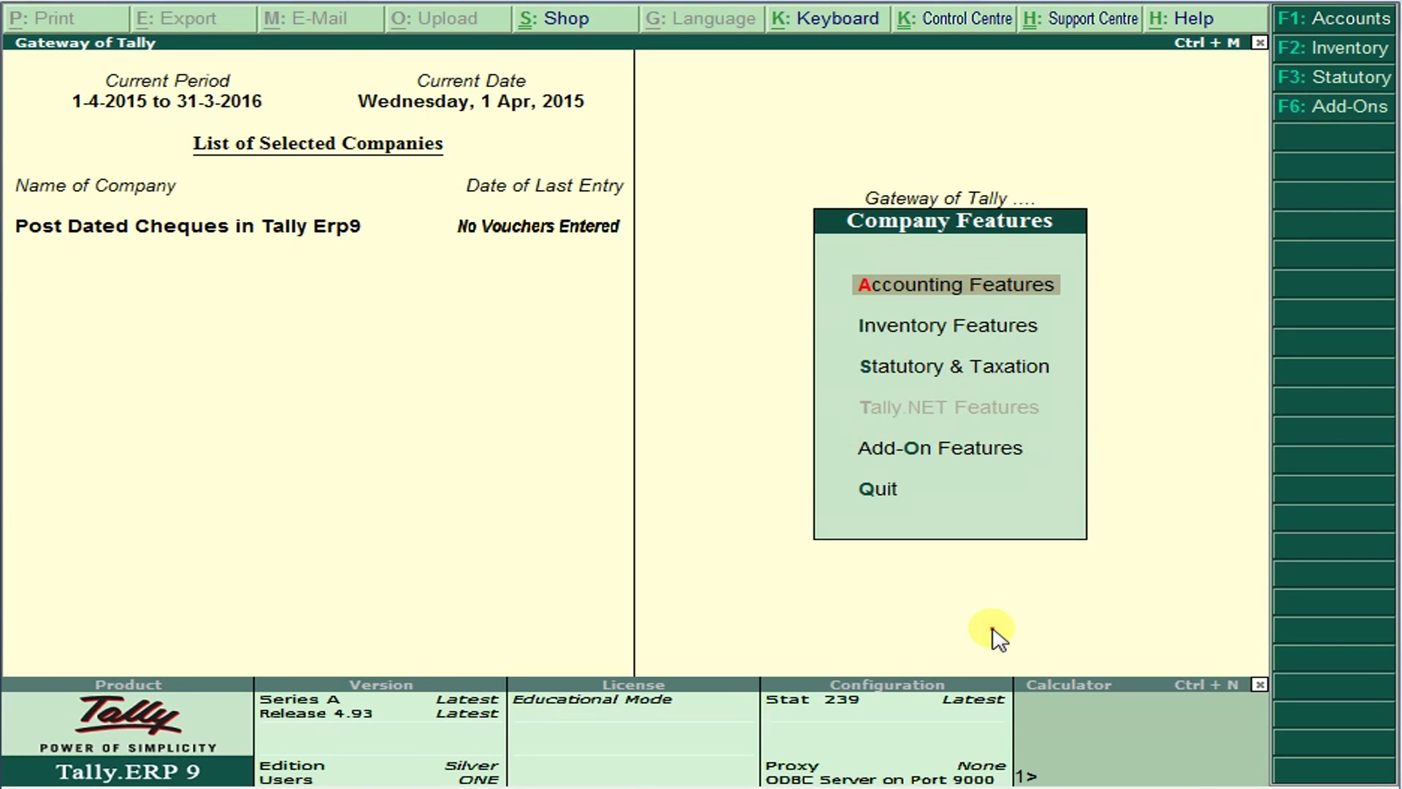
pyautogui.press('Escape')
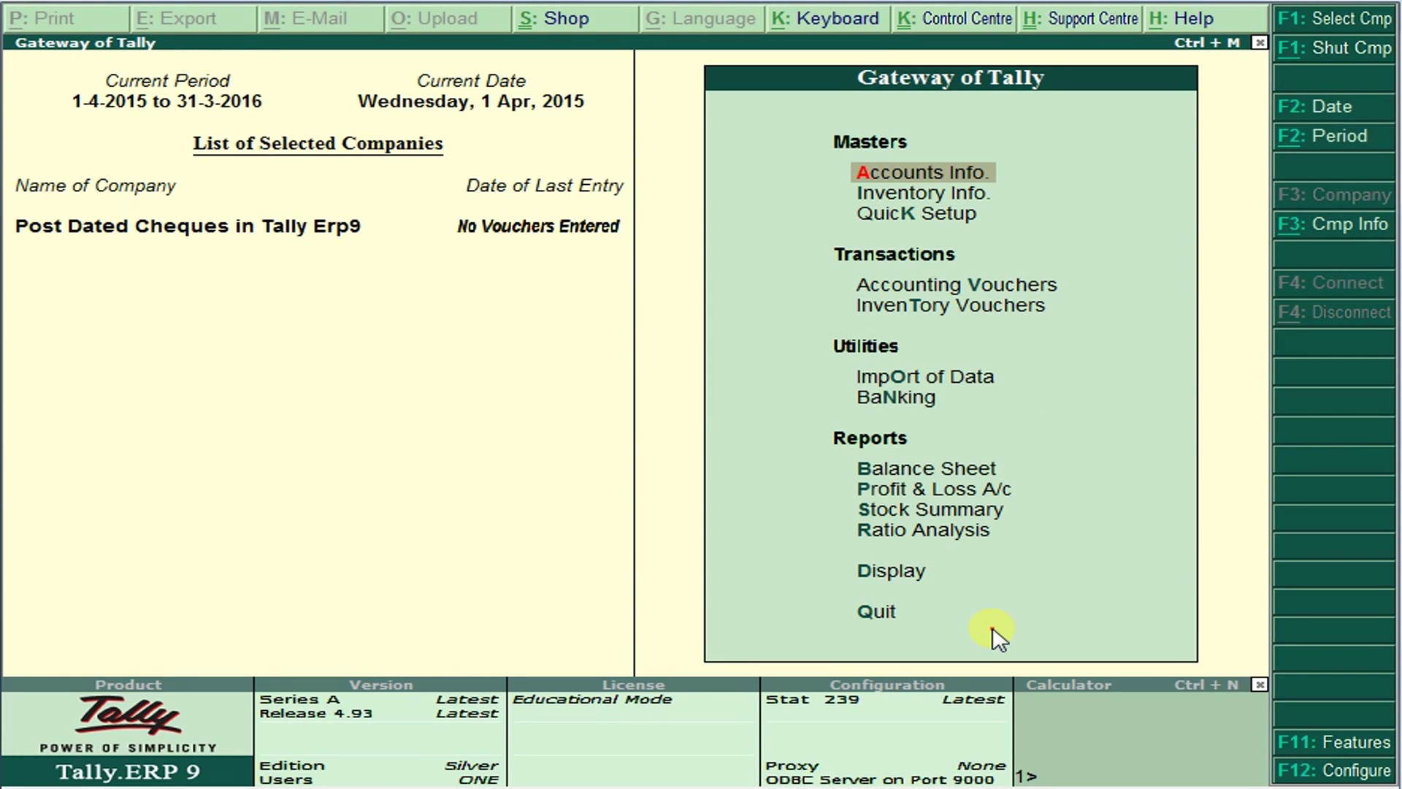
# Step: Consult the Post-Dated Problem document and start a purchase voucher with a blank reference
pyautogui.press('Down')
pyautogui.press('Down')
pyautogui.press('Down')
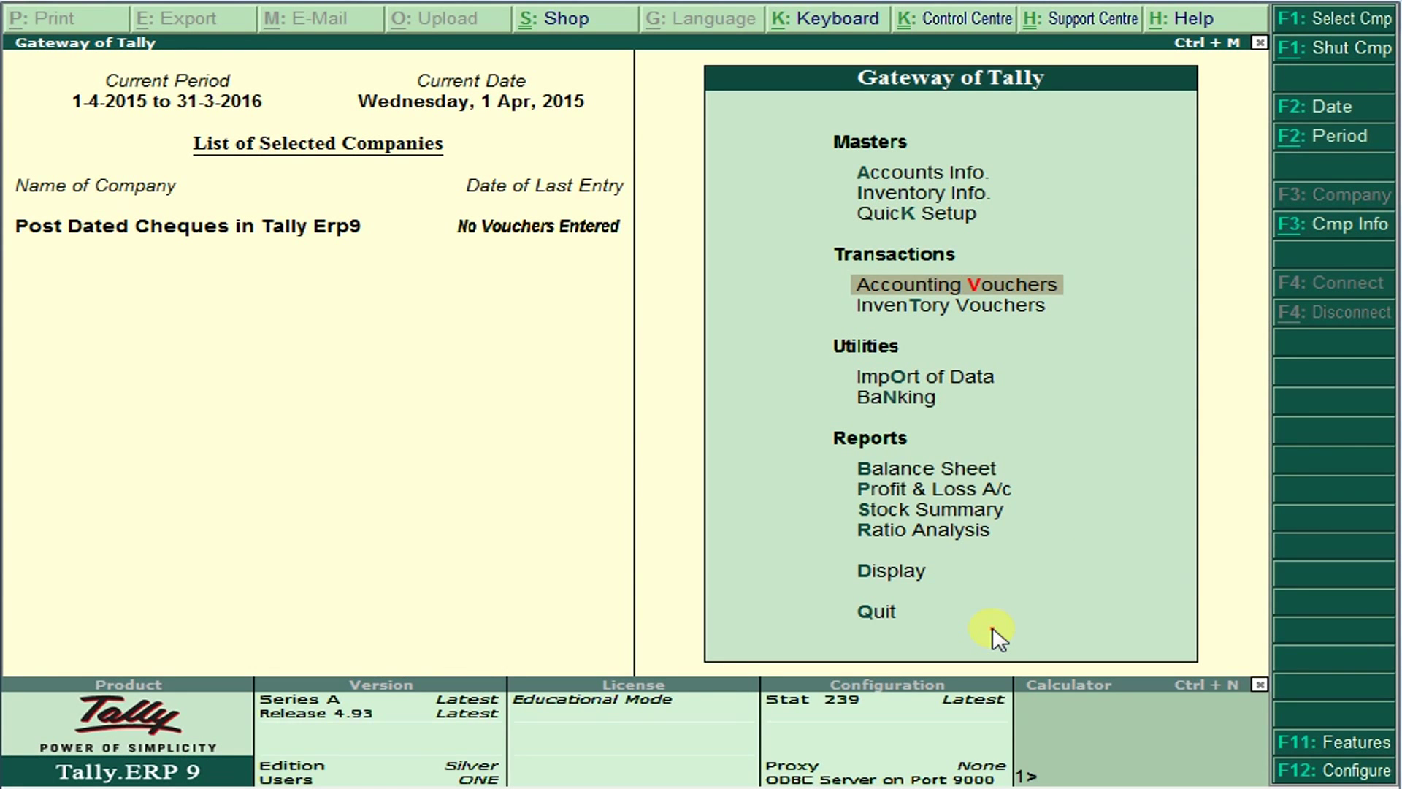
pyautogui.press('Return')
pyautogui.hotkey('alt', 'Tab')
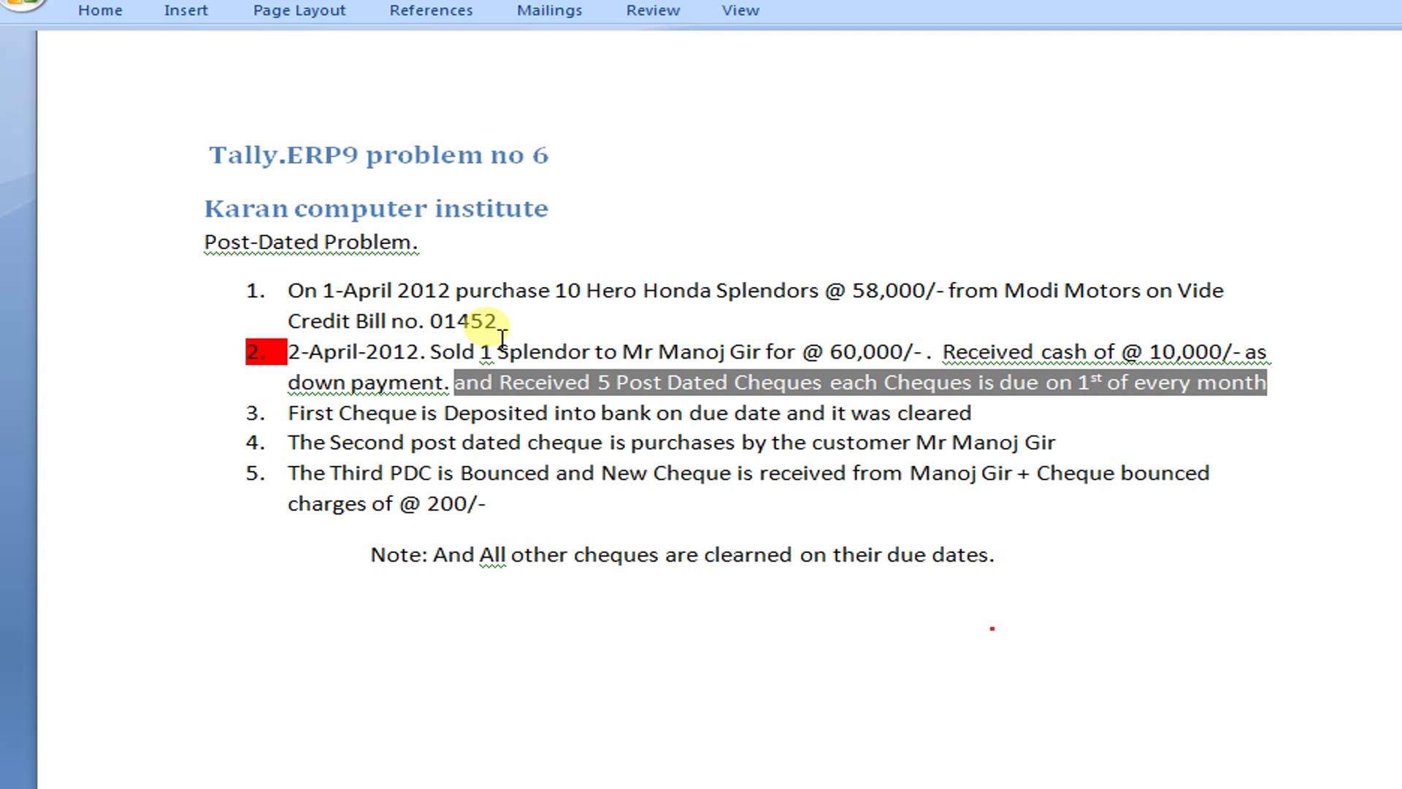
pyautogui.press('alt')
pyautogui.hotkey('alt', 'Tab')
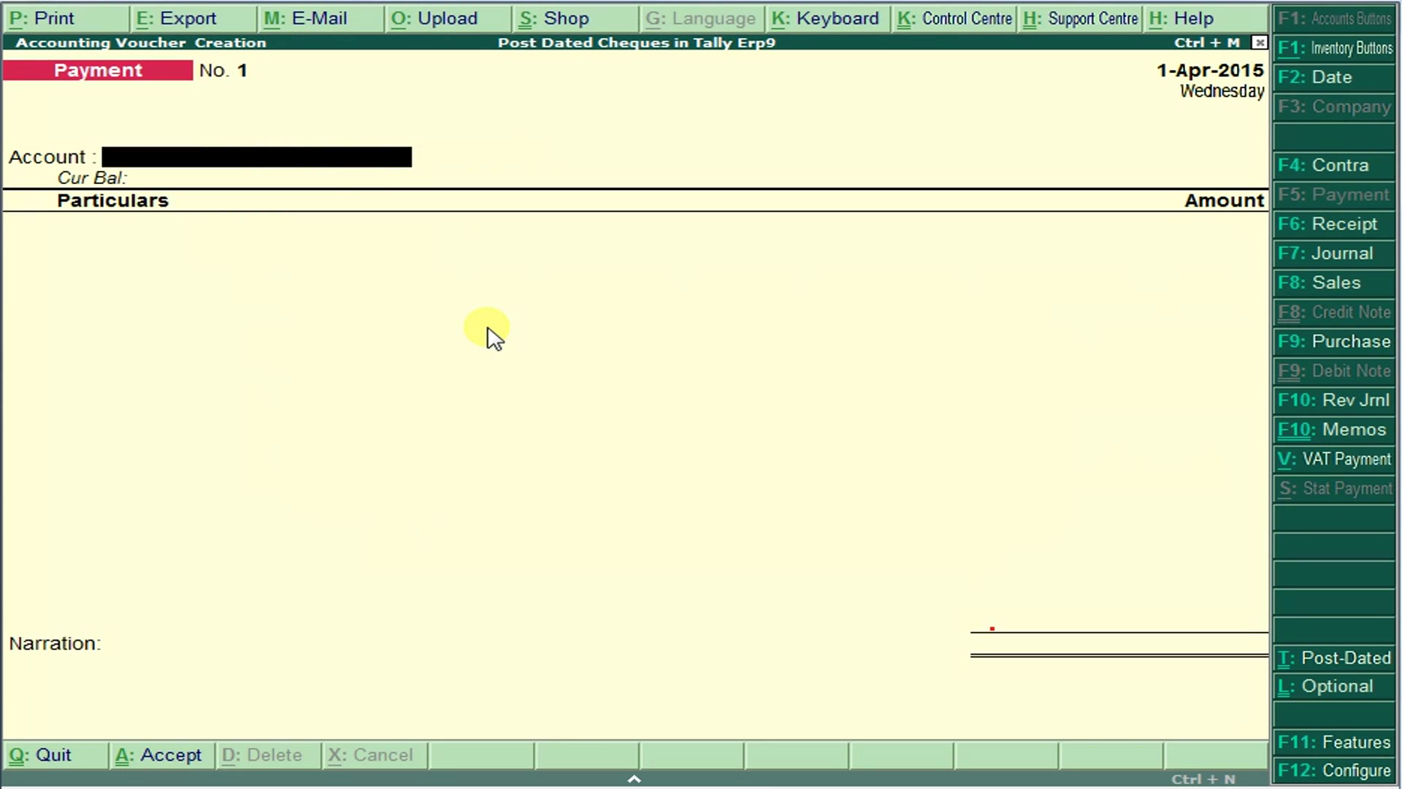
pyautogui.press('F9')
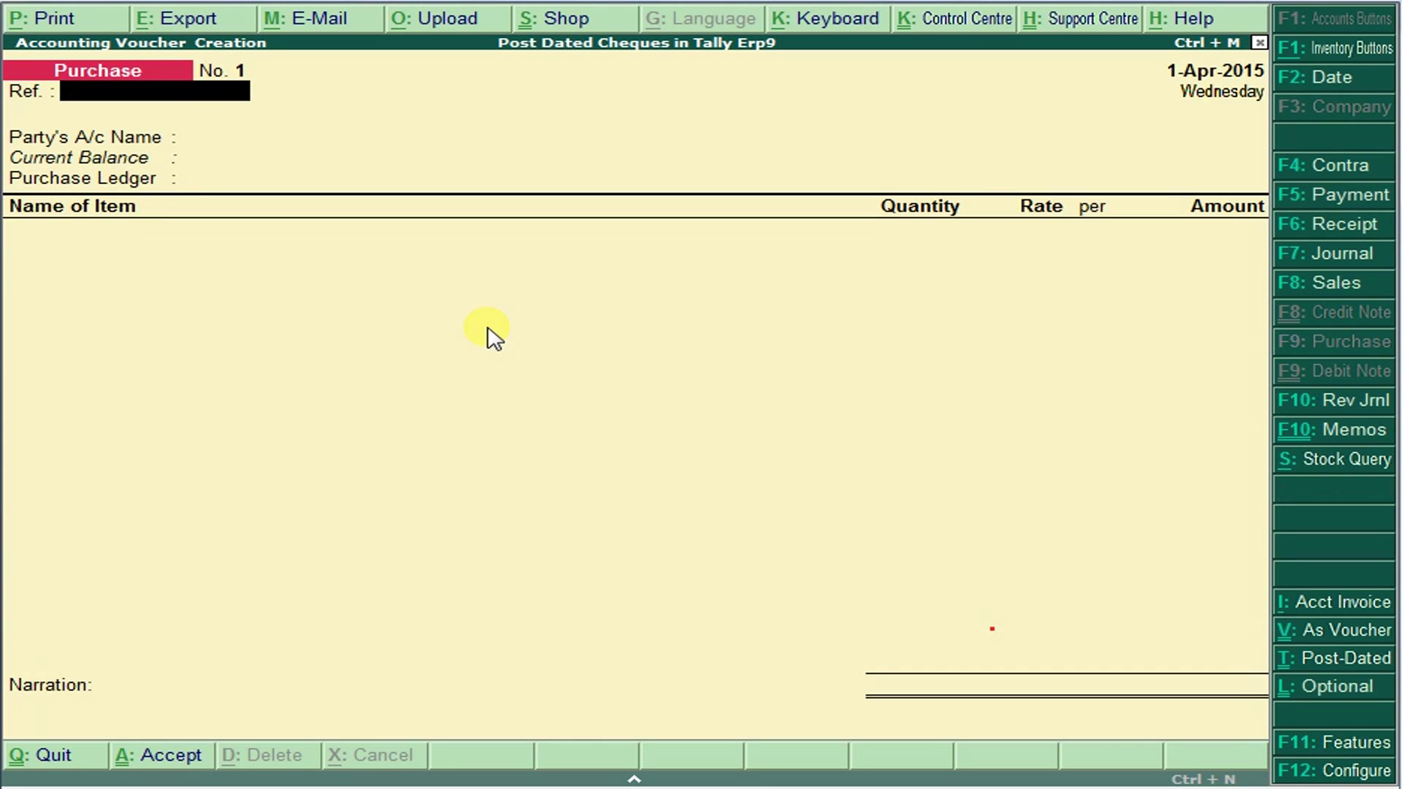
pyautogui.press('Return')
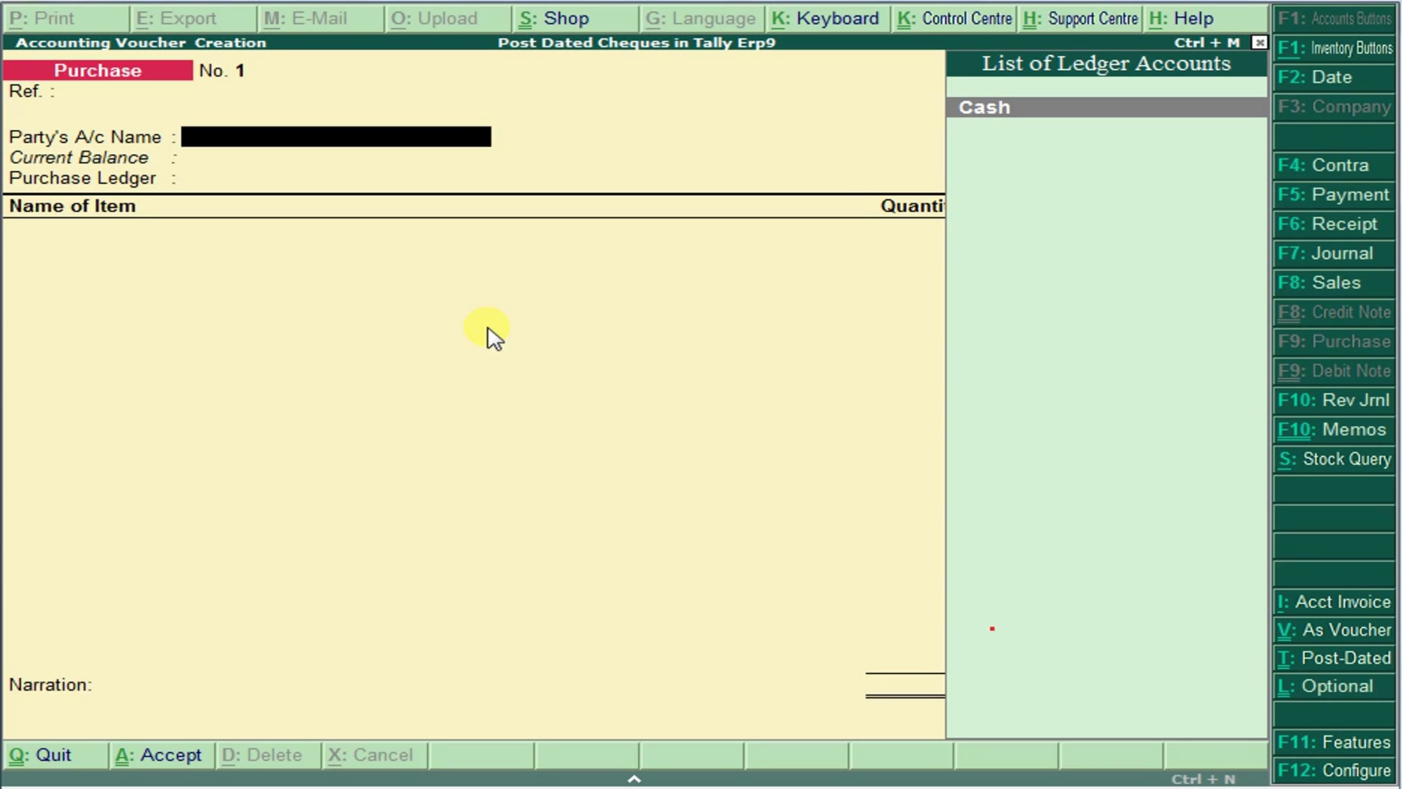
# Step: Create the ledger Modi Moters under Sundry Creditors and use it as the purchase voucher's party account
pyautogui.hotkey('alt', 'c')
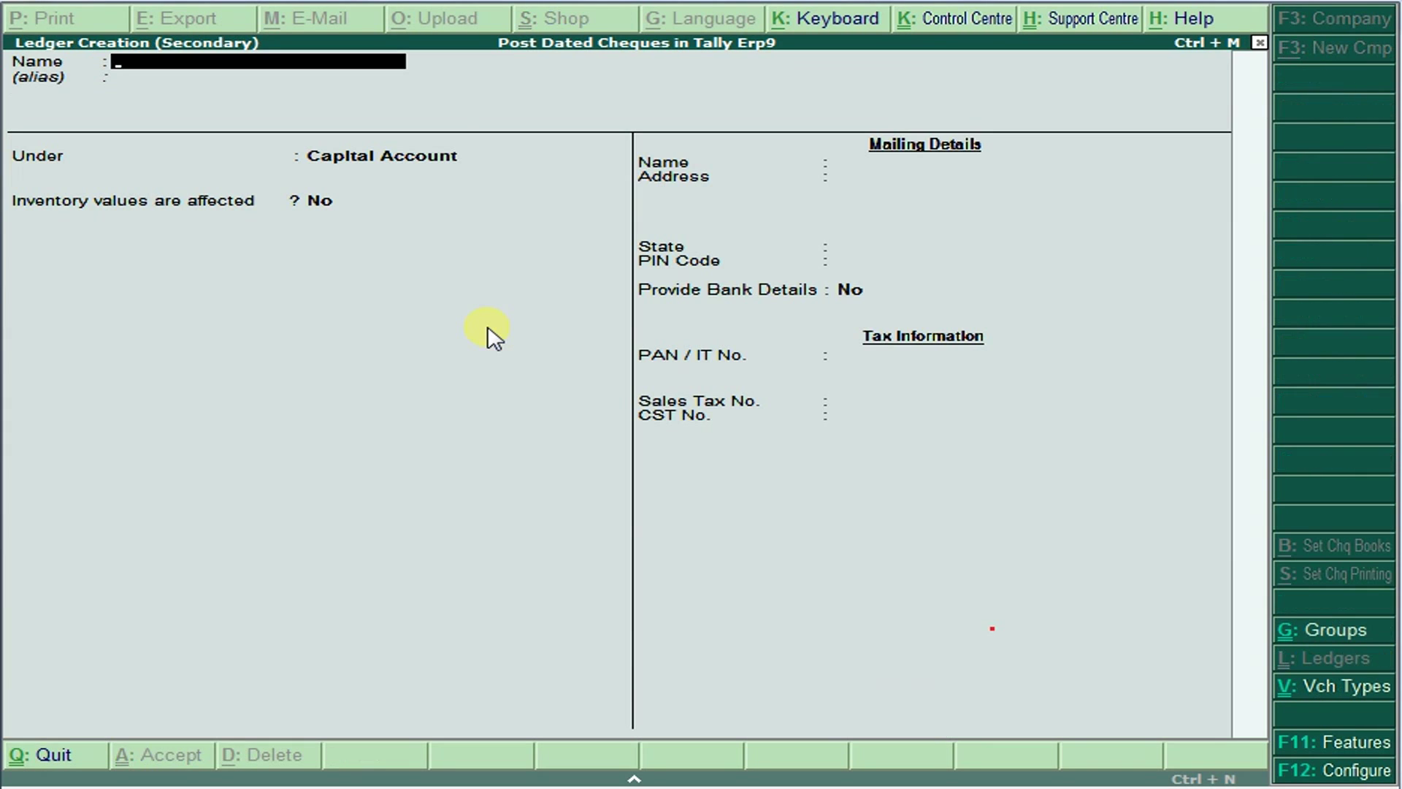
pyautogui.write('Modi Moters')
pyautogui.press('Return')
pyautogui.press('Return')
pyautogui.press('Return')
pyautogui.press('Return')
pyautogui.press('Return')
pyautogui.press('Return')
pyautogui.press('Return')
pyautogui.press('Return')
pyautogui.press('Return')
pyautogui.press('Return')
pyautogui.press('Return')
pyautogui.press('Return')
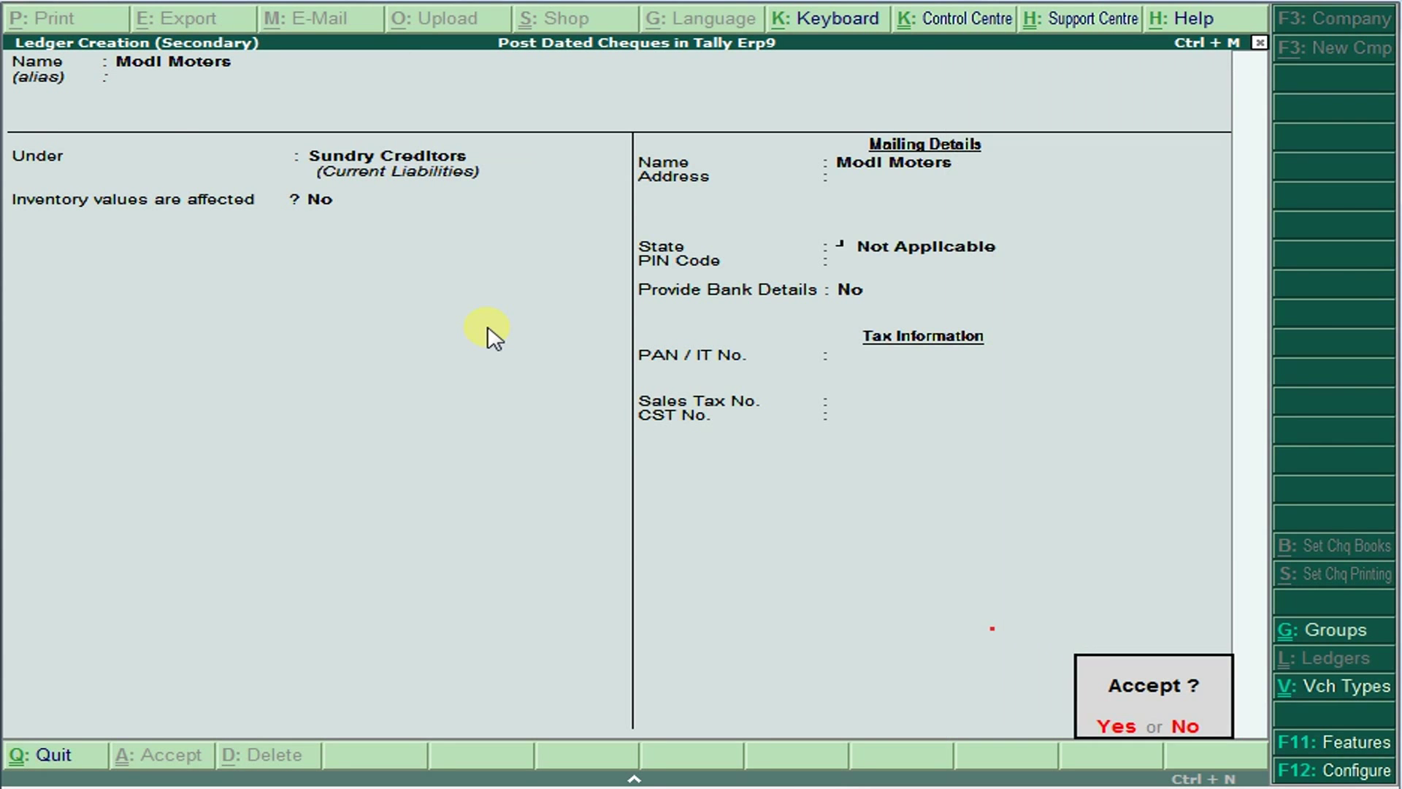
pyautogui.press('Return')
pyautogui.press('Return')
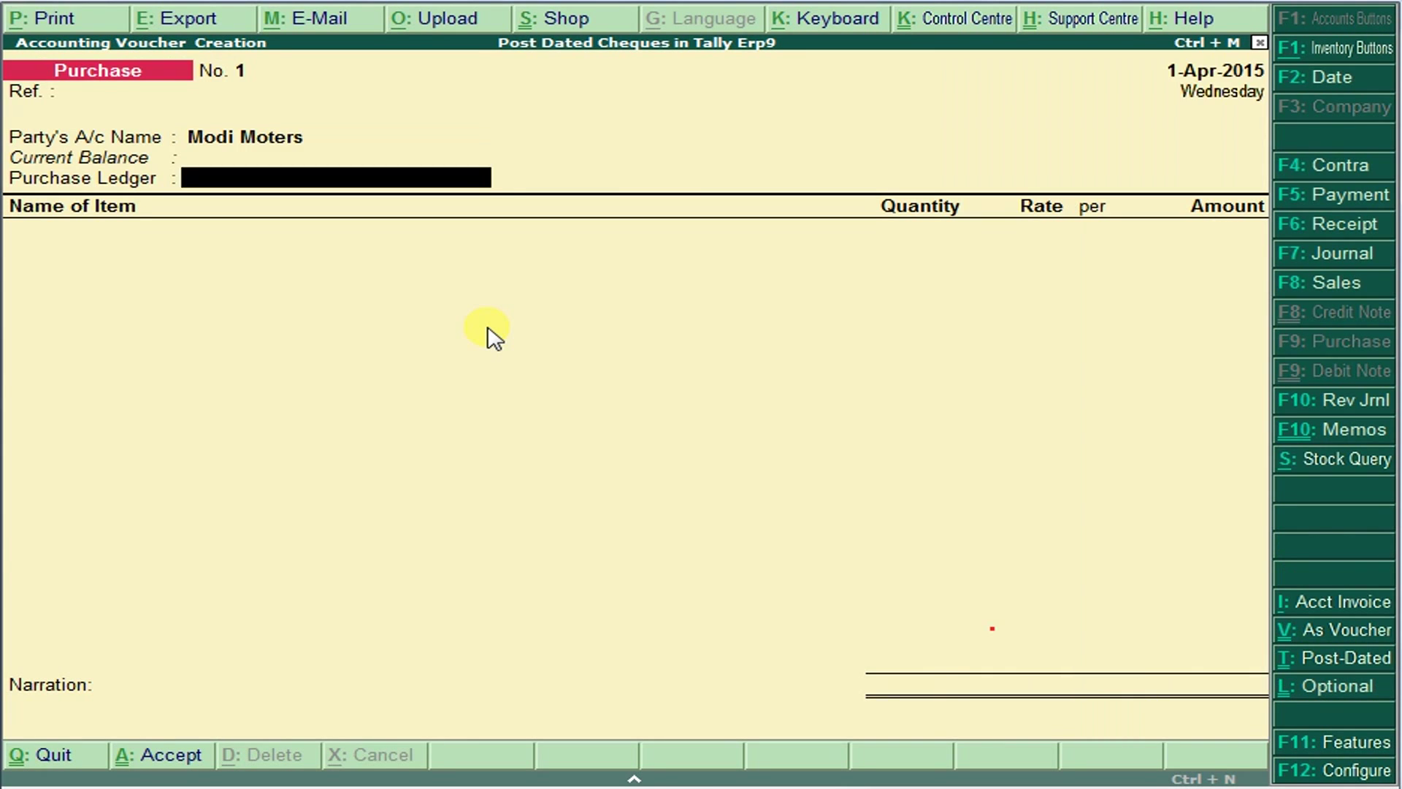
# Step: Complete the purchase voucher with the Purchase ledger and 10 Nos of Hero Honda Splenders at 58,000, and save it
pyautogui.hotkey('alt', 'c')
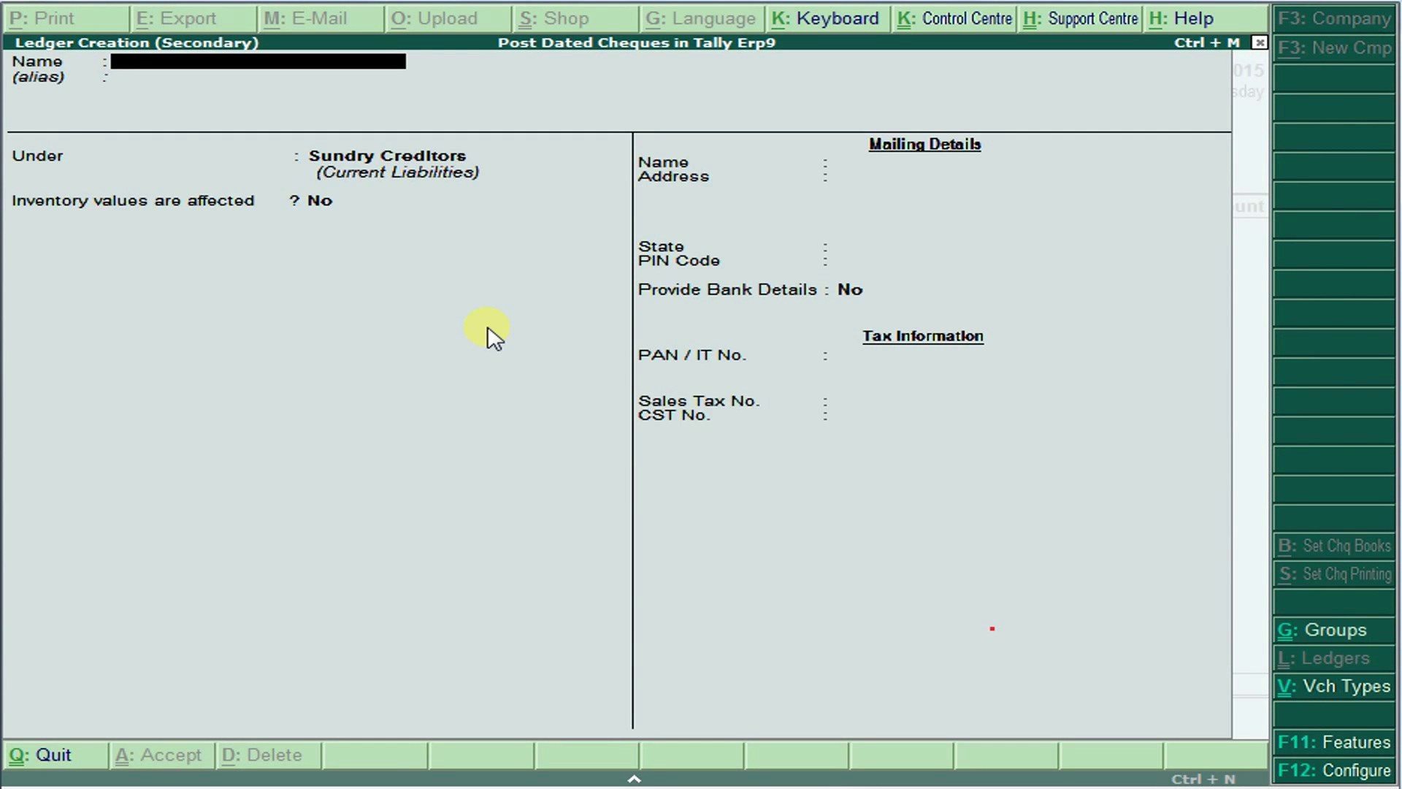
pyautogui.press('Escape')
pyautogui.press('Return')
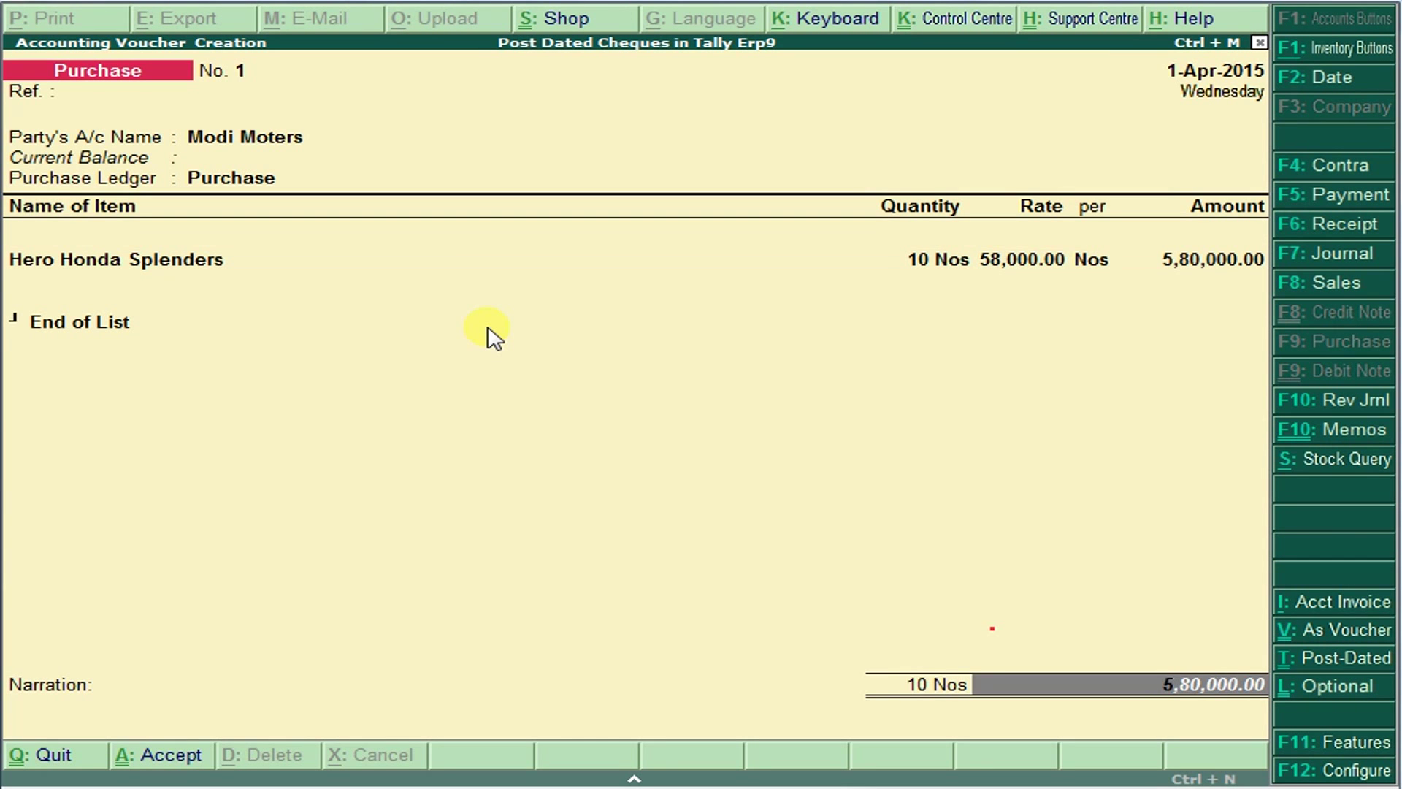
pyautogui.press('Return')
pyautogui.press('Return')
pyautogui.press('Return')
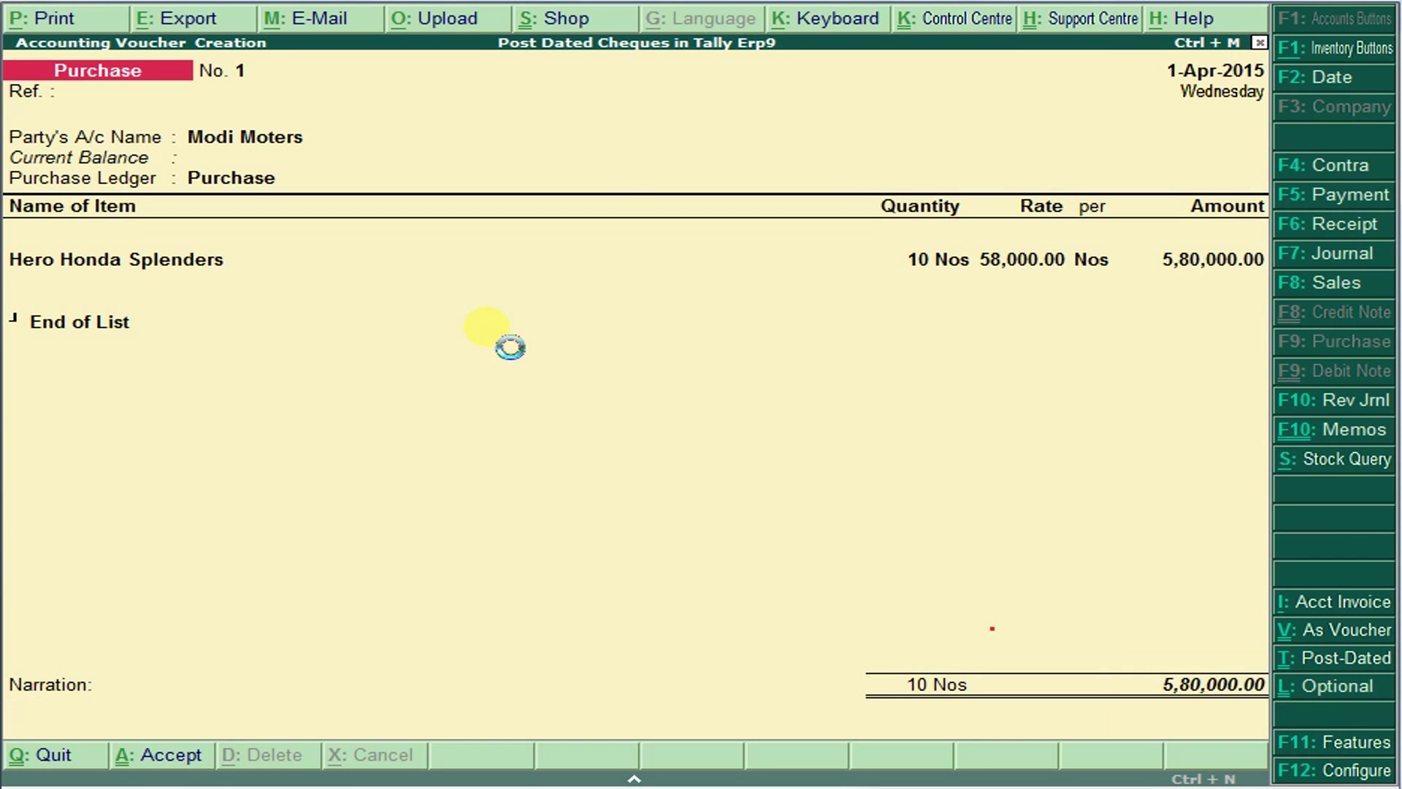
# Step: Check the second transaction in the problem document and start a sales voucher for the customer with the Sales ledger
pyautogui.hotkey('alt', 'Tab')
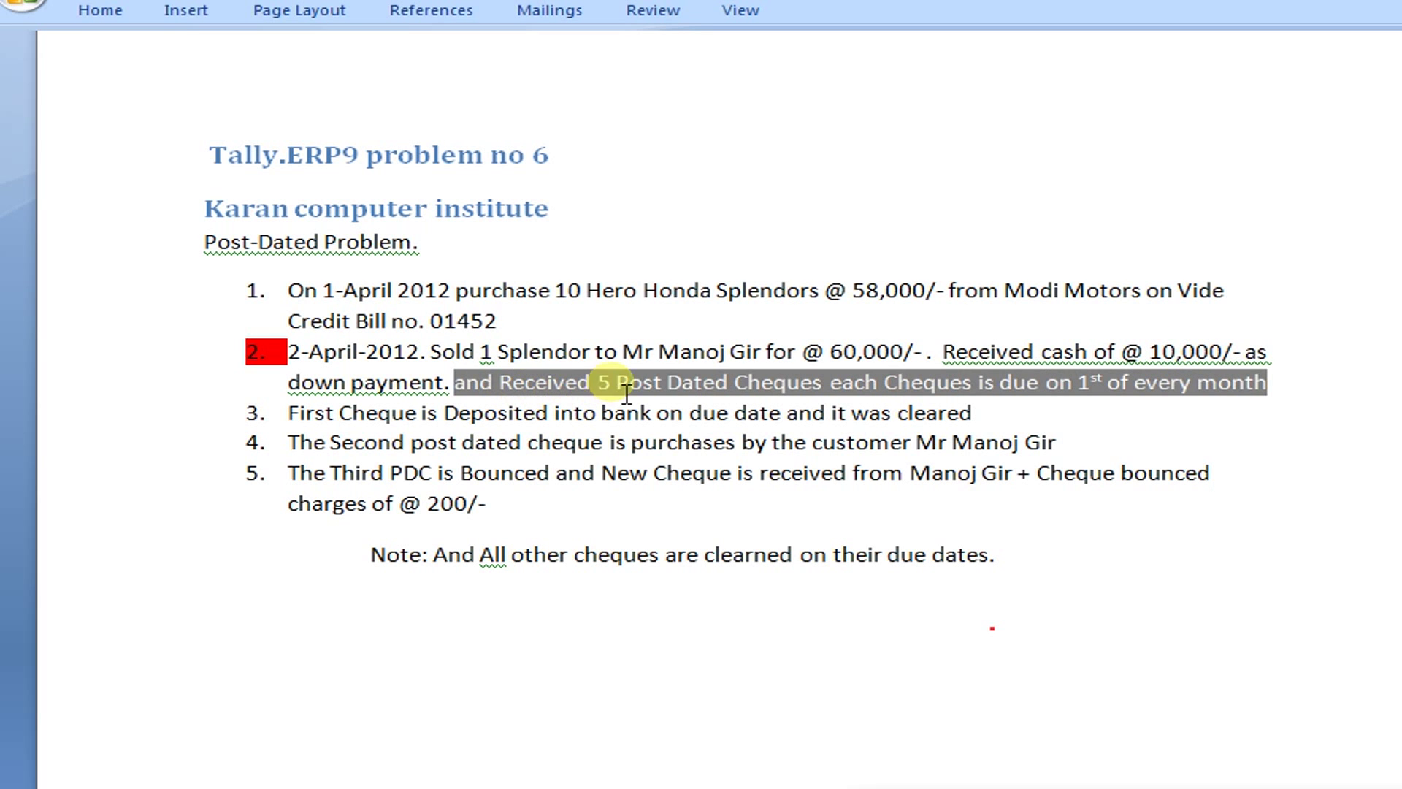
pyautogui.hotkey('alt', 'Tab')
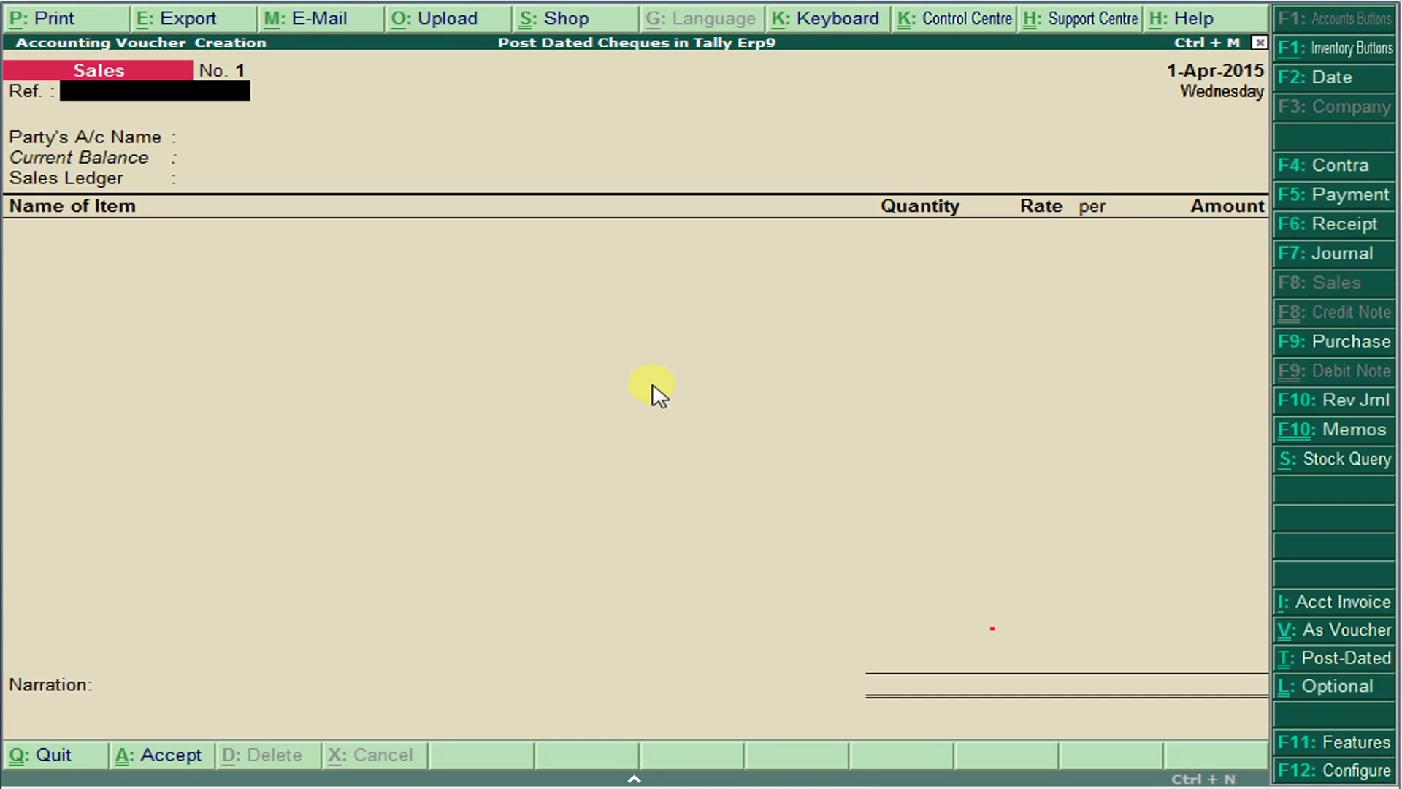
pyautogui.press('Return')
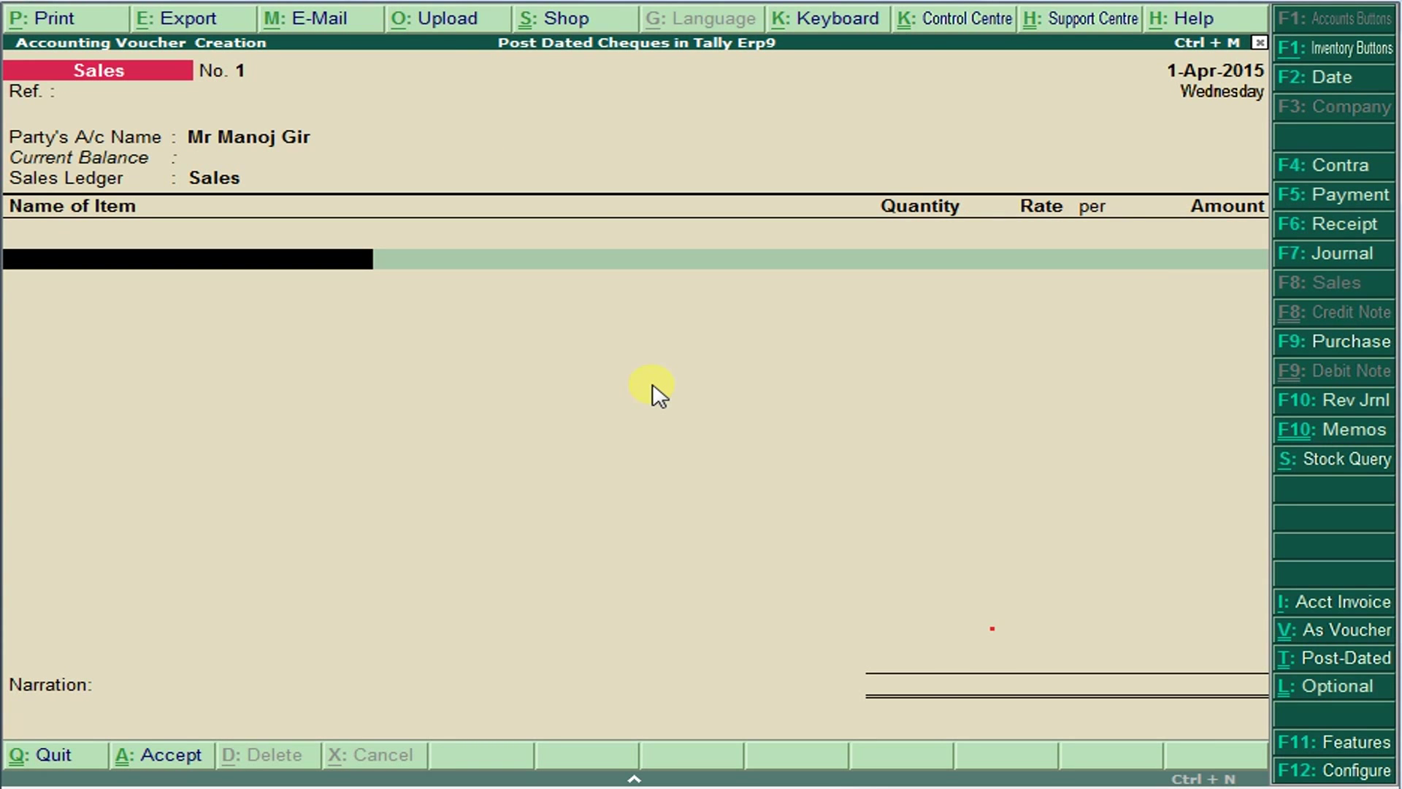
# Step: Add 1 Nos of Hero Honda Splenders at a rate of 60,000 to the sales voucher
pyautogui.write('He')
pyautogui.press('Return')
pyautogui.write('1')
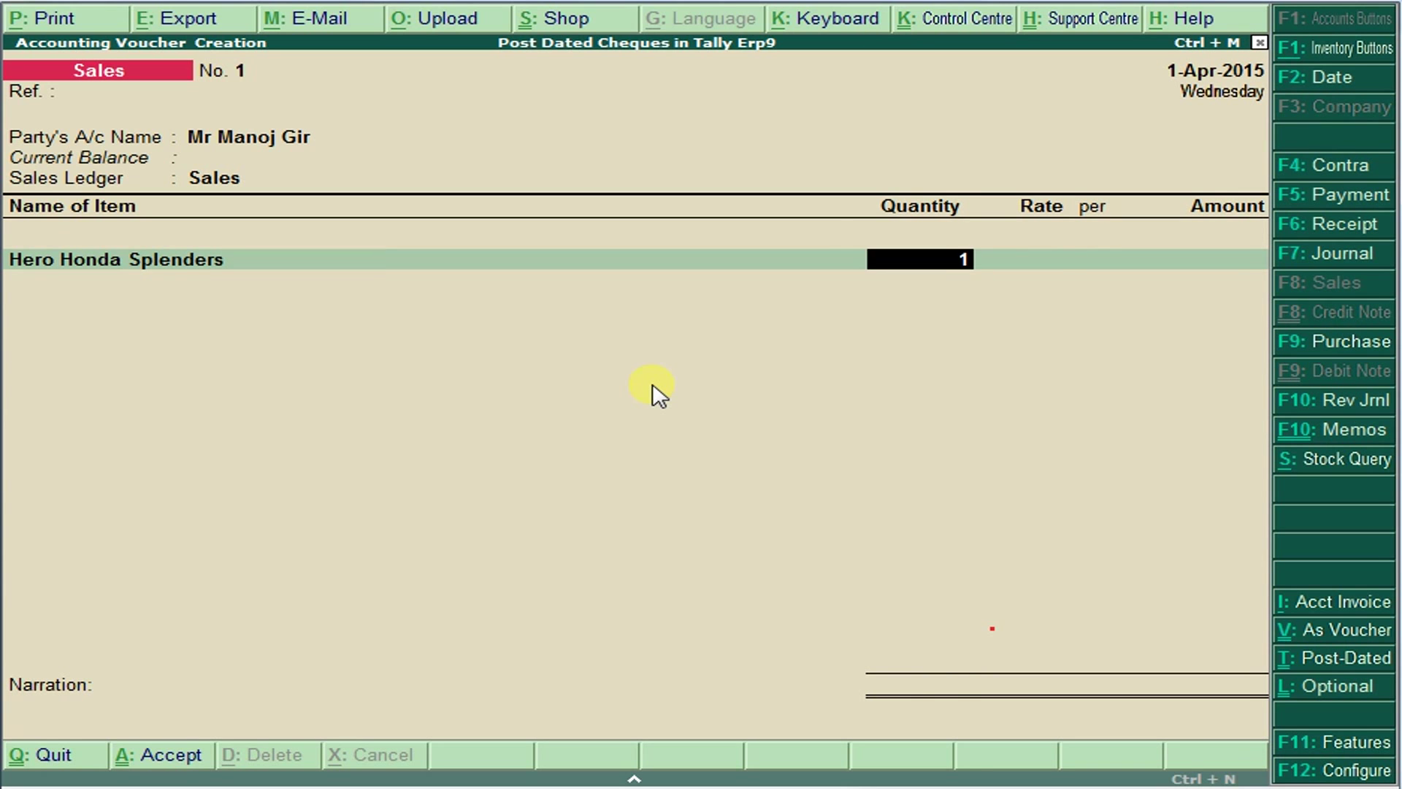
pyautogui.press('Return')
pyautogui.write('58')
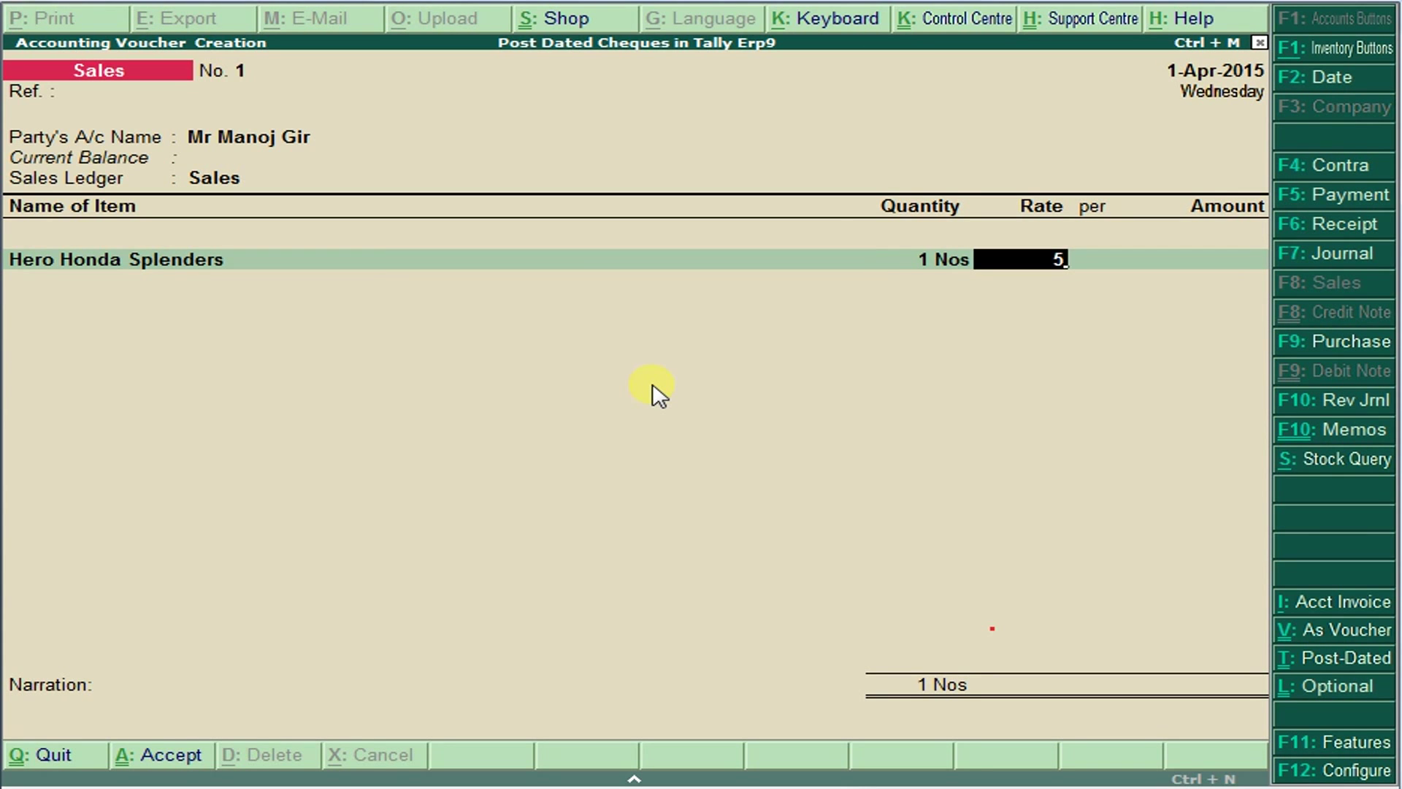
pyautogui.press('BackSpace')
pyautogui.press('BackSpace')
pyautogui.write('60000')
pyautogui.press('Return')
pyautogui.press('Return')
pyautogui.press('Return')
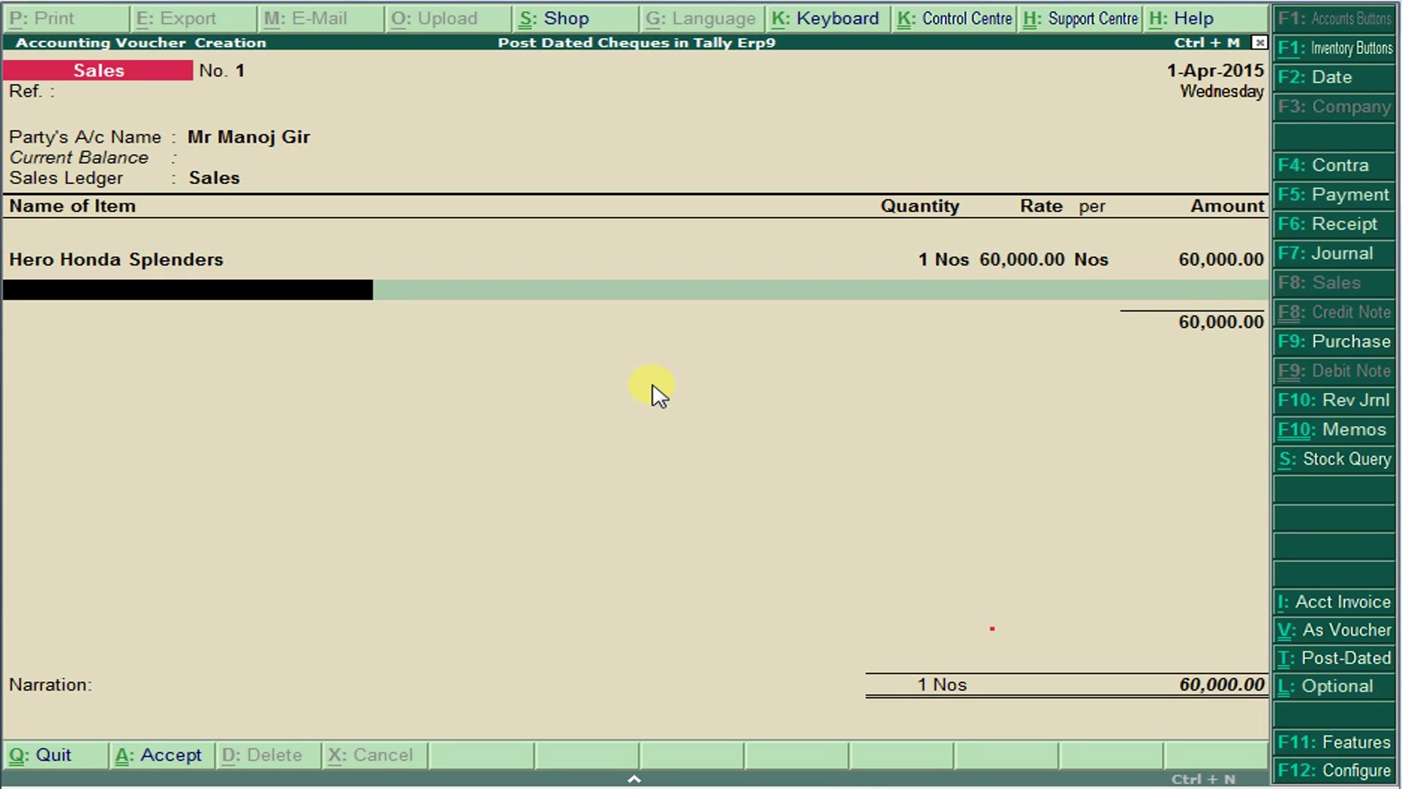
# Step: Verify the sale against the problem document and accept the sales voucher with no narration
pyautogui.hotkey('alt', 'Tab')
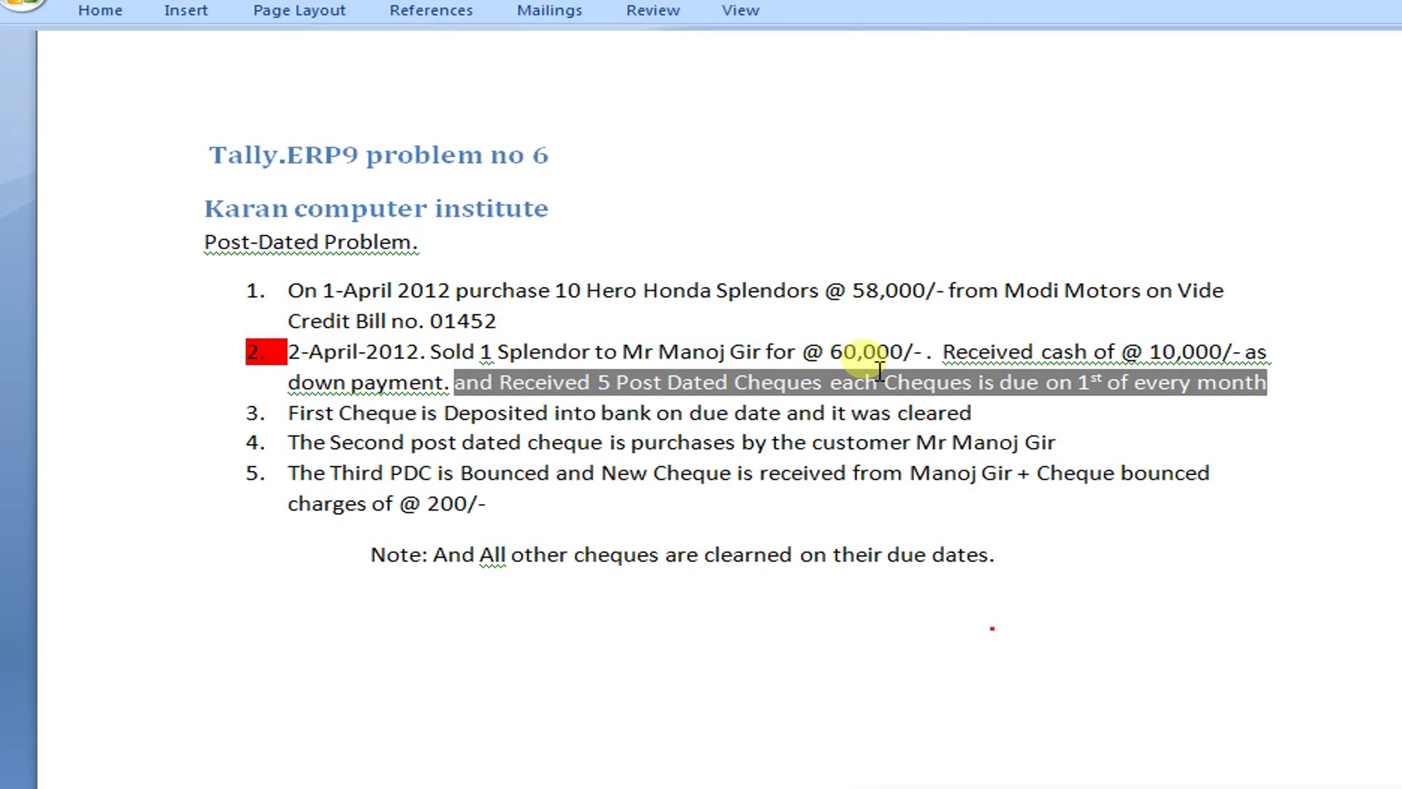
pyautogui.hotkey('alt', 'Tab')
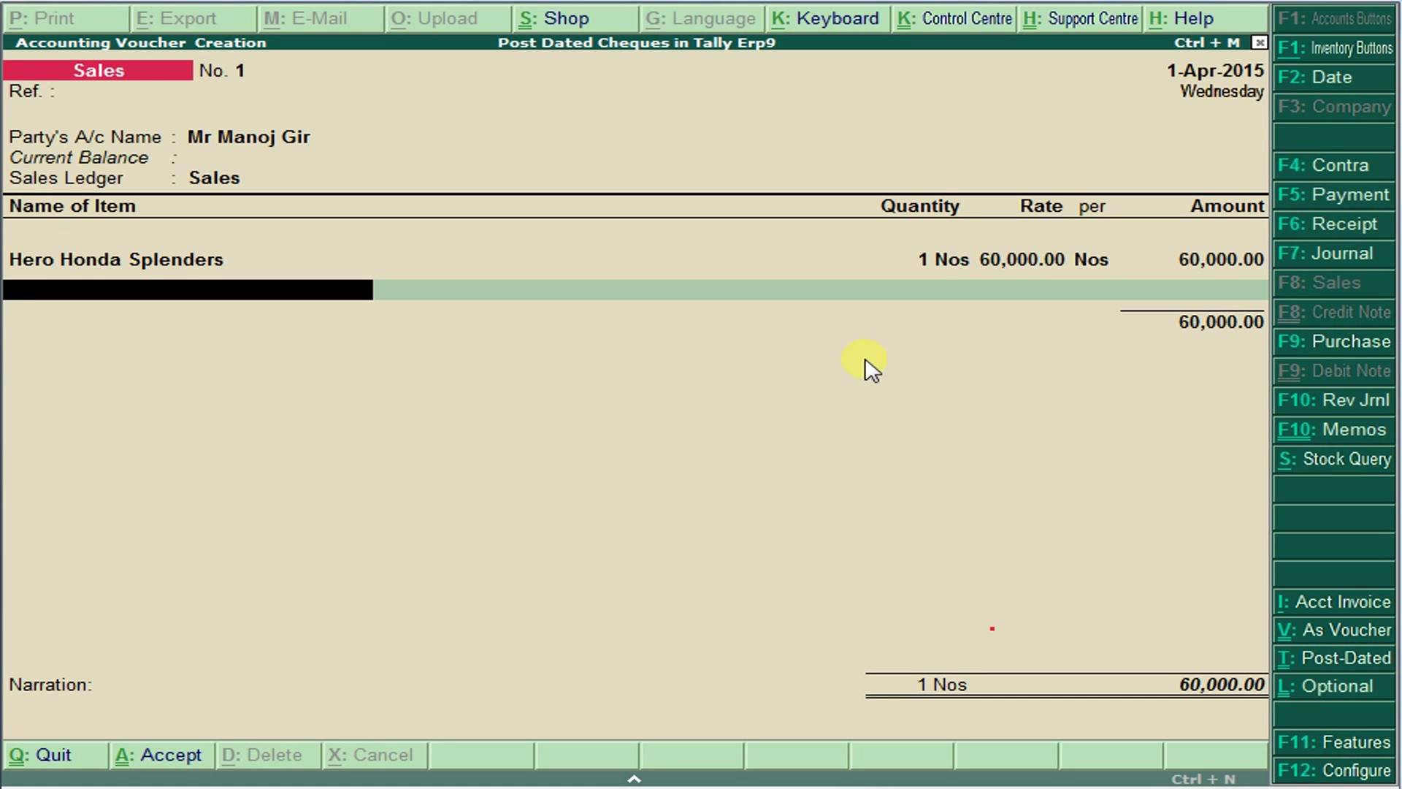
pyautogui.press('Return')
pyautogui.press('Return')
pyautogui.press('Return')
pyautogui.press('Return')
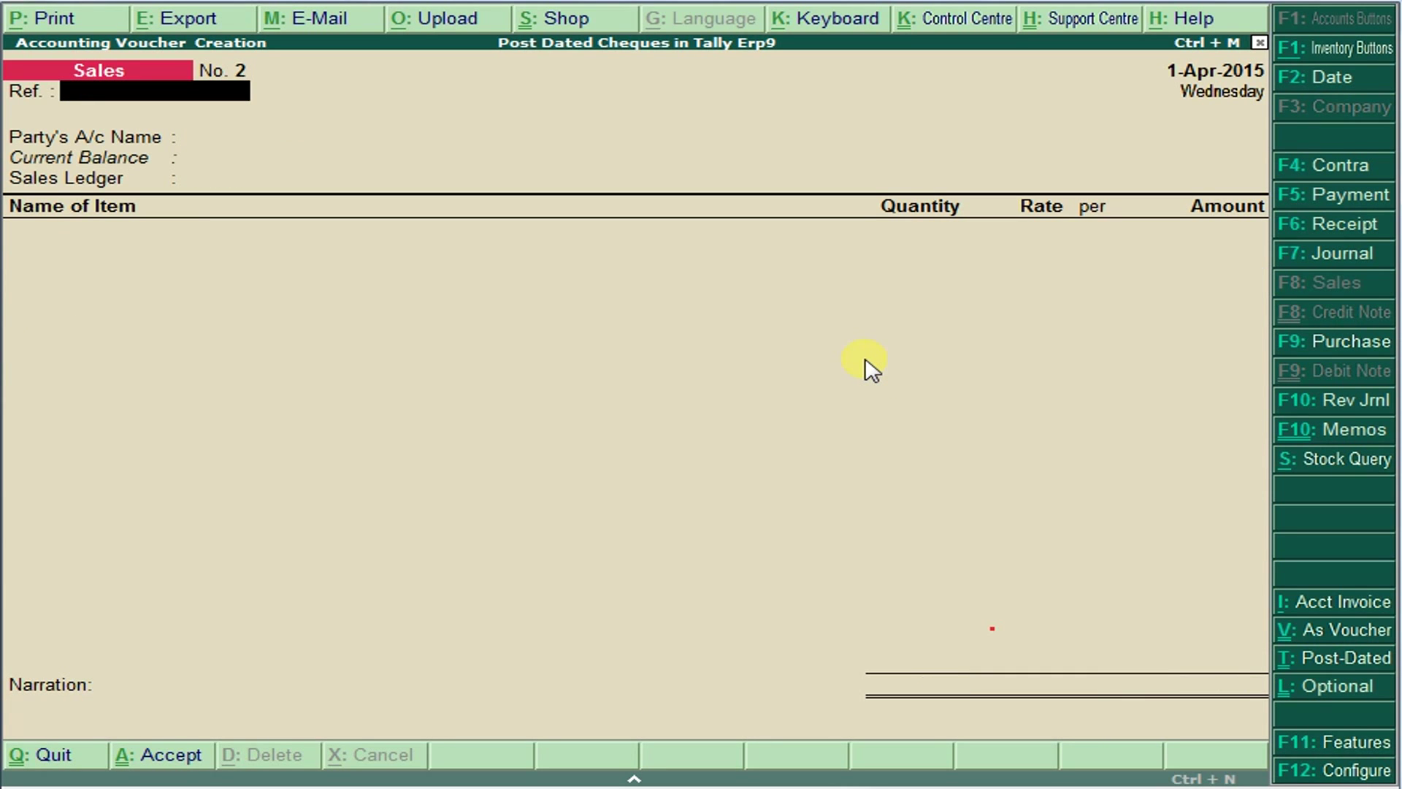
# Step: Reopen the saved sales voucher, convert it to a receipt into Cash, and set the customer's amount to 10,000
pyautogui.press('pageup')
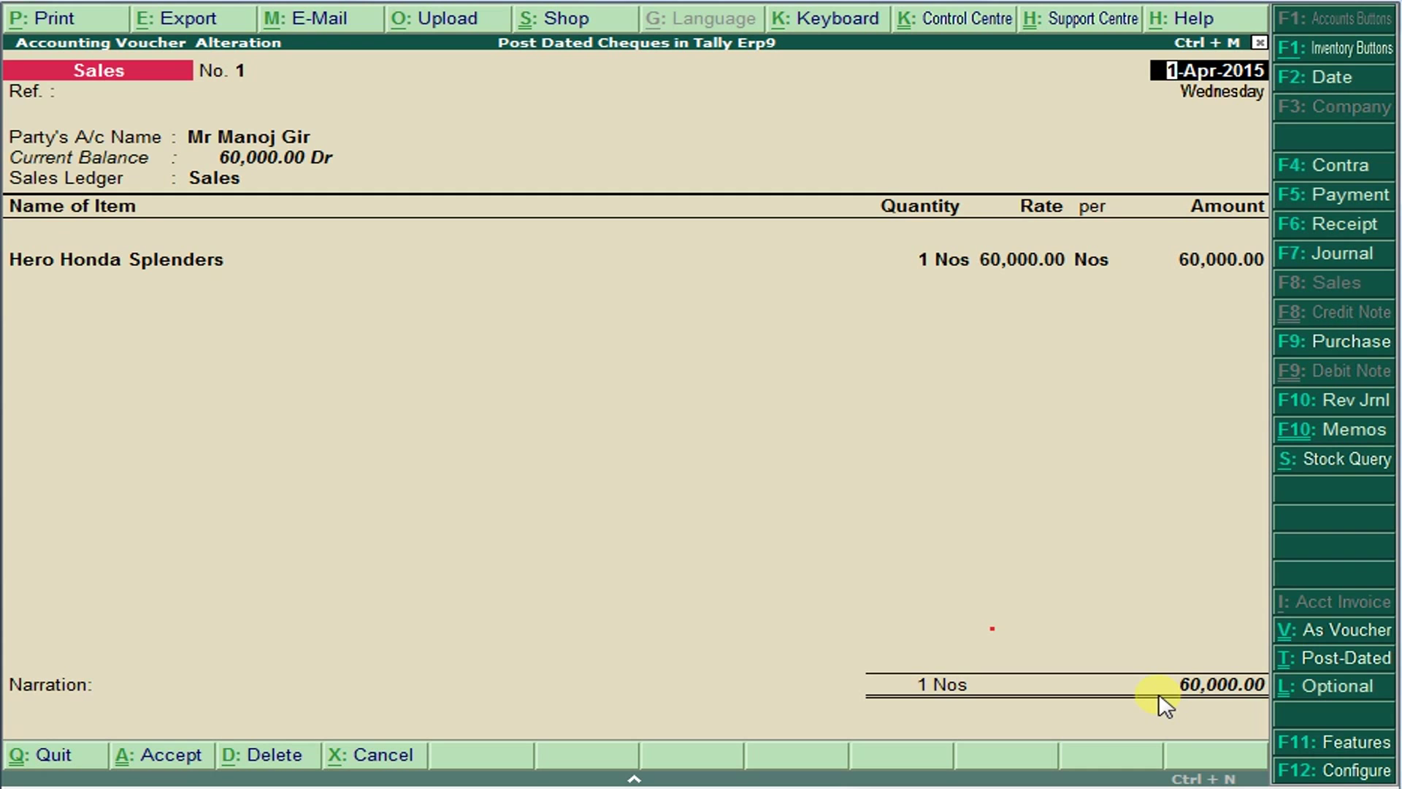
pyautogui.press('F6')
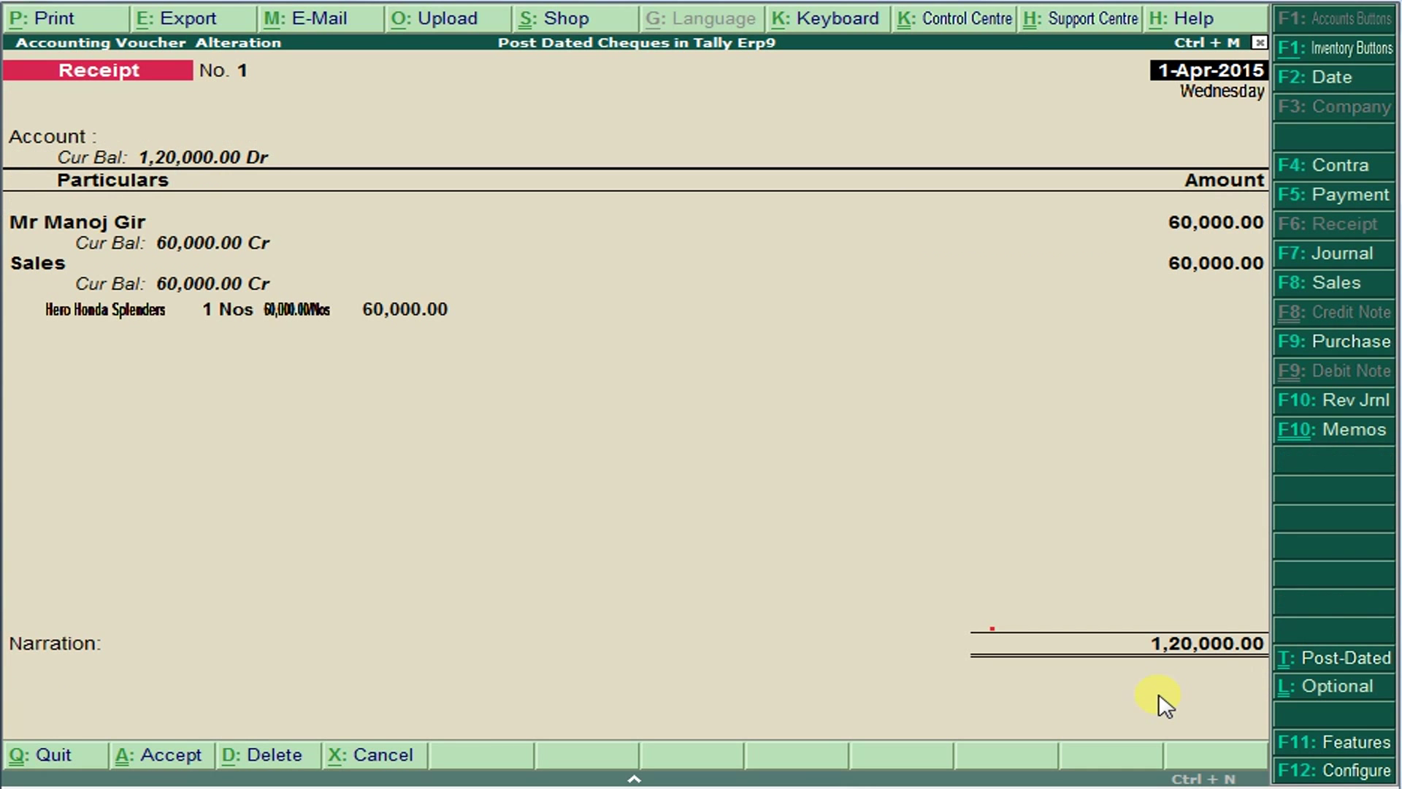
pyautogui.press('Return')
pyautogui.press('Return')
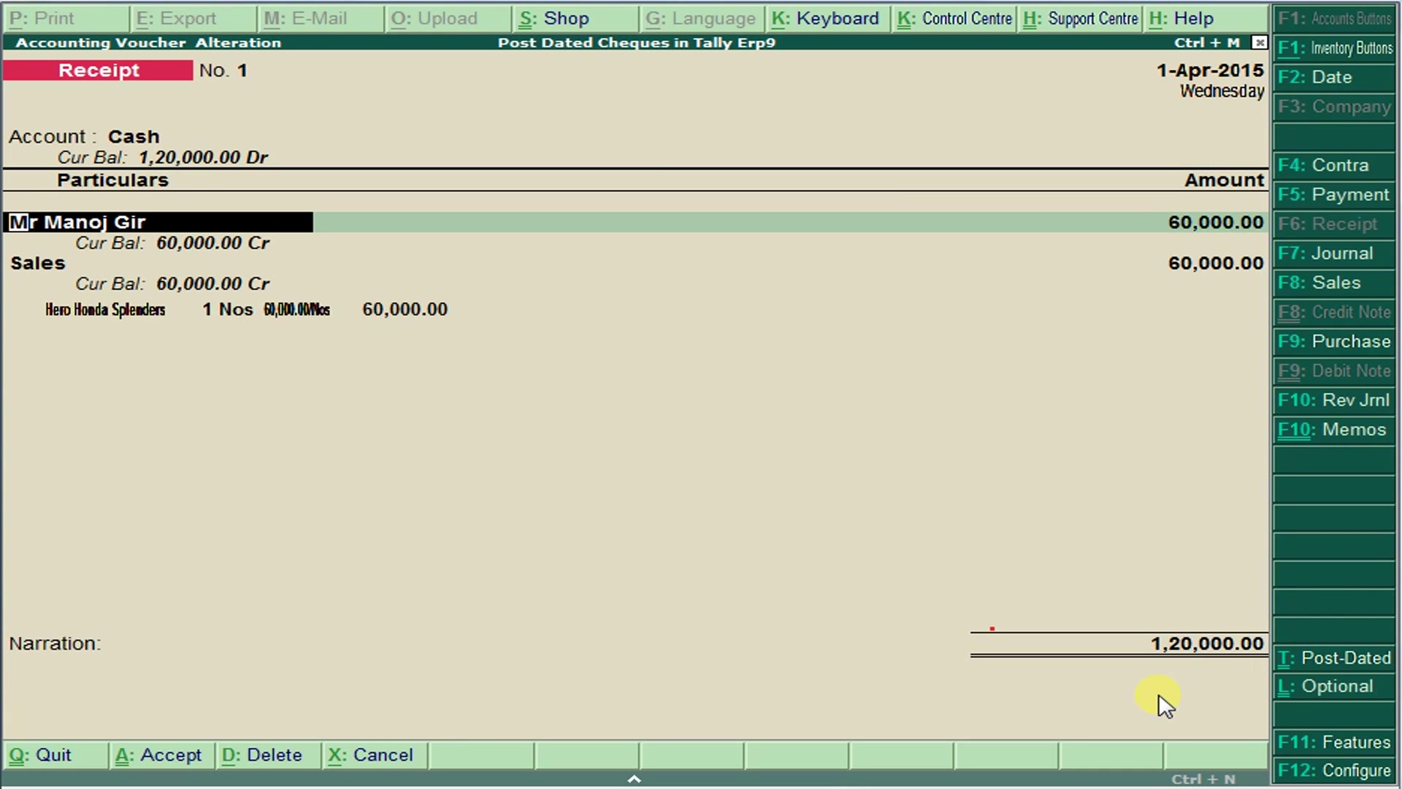
pyautogui.press('Return')
pyautogui.write('10')
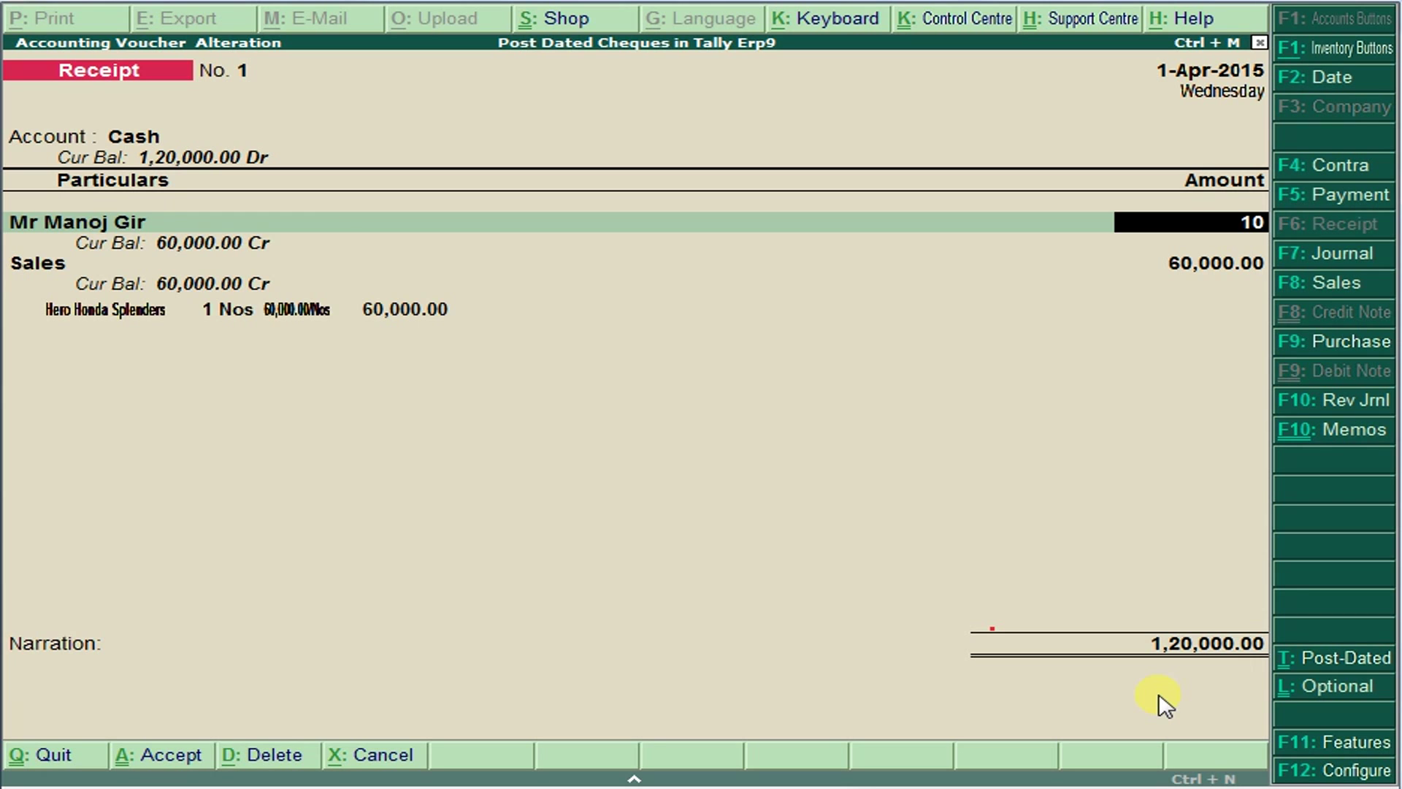
pyautogui.write('000')
pyautogui.press('Return')
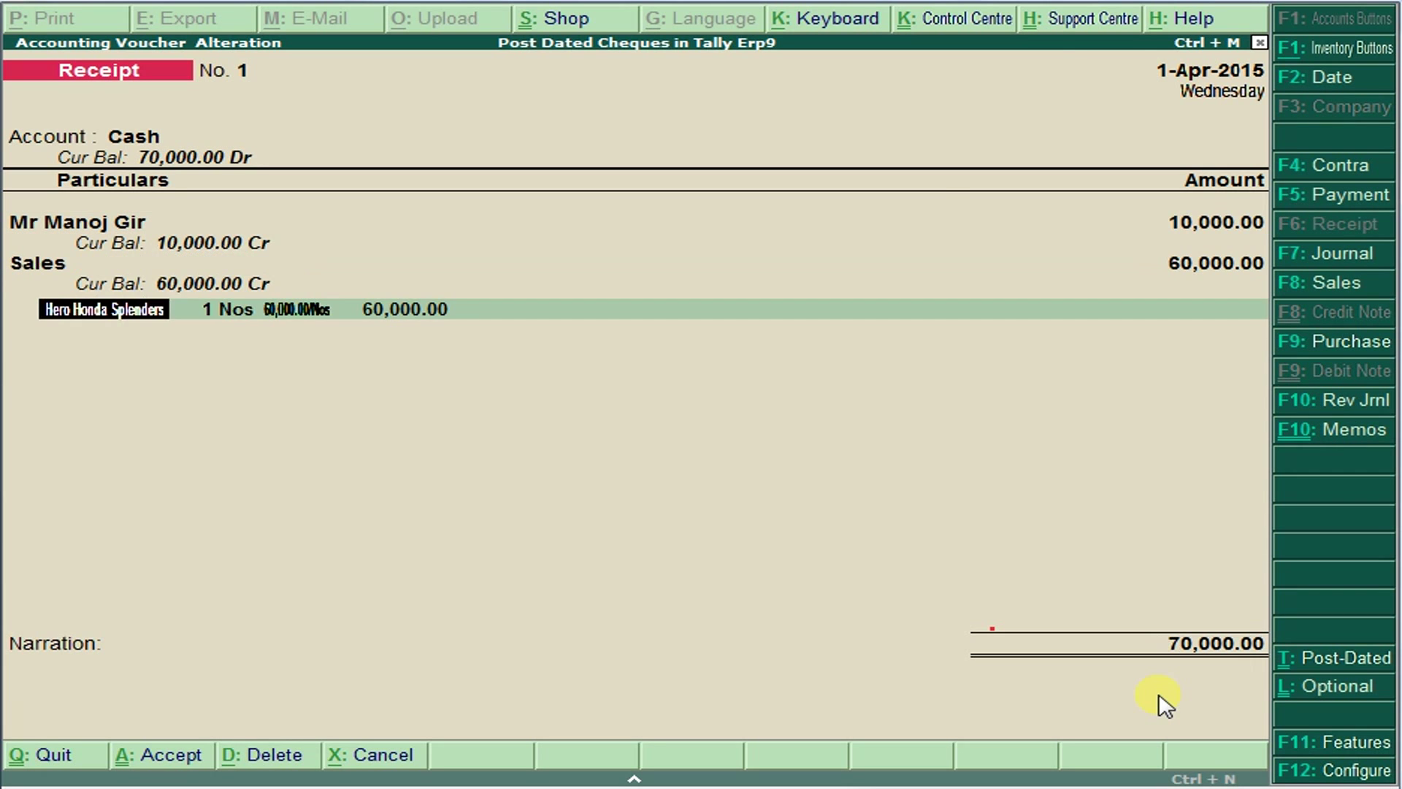
# Step: Remove the Sales line and its stock item from the receipt voucher
pyautogui.press('Up')
pyautogui.press('Up')
pyautogui.press('Up')
pyautogui.press('Up')
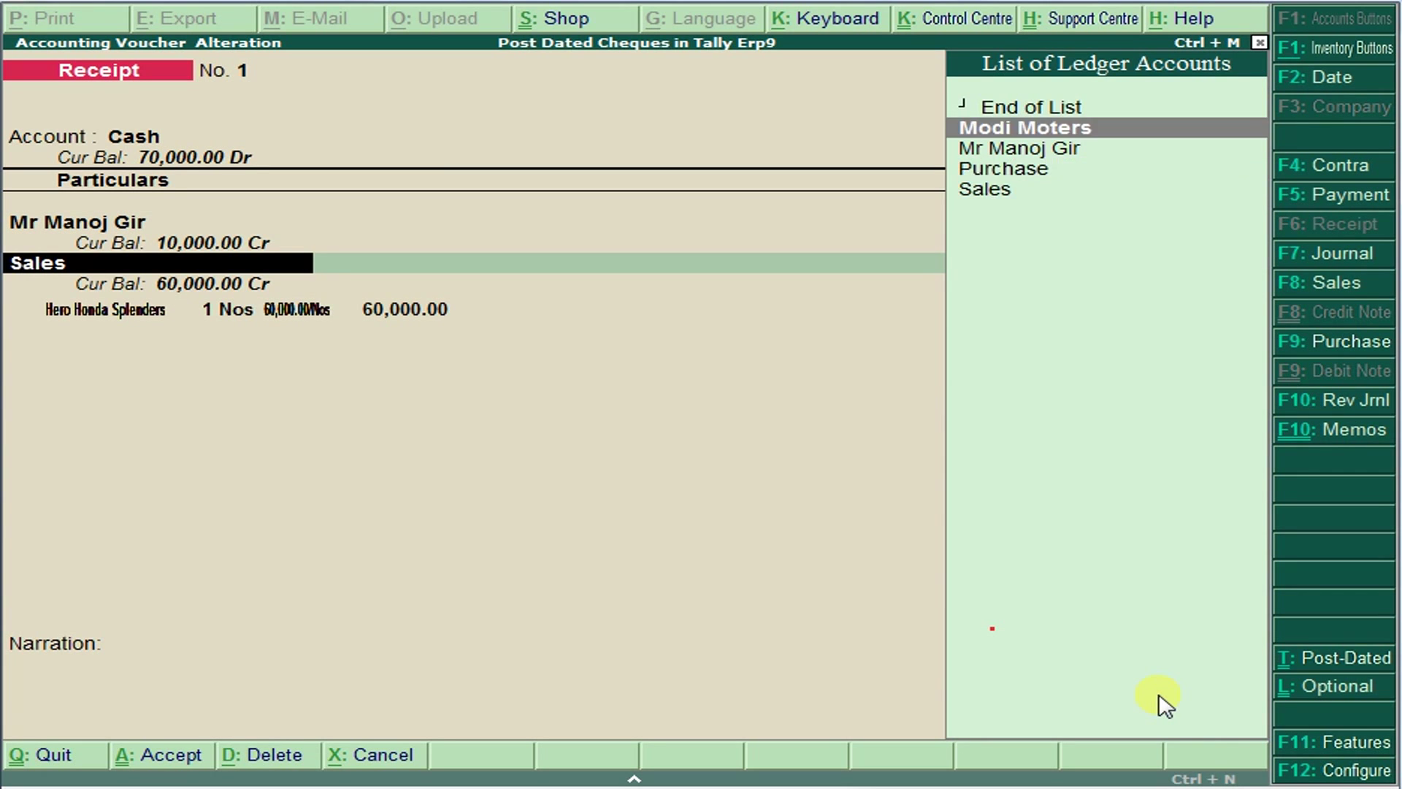
pyautogui.press('Return')
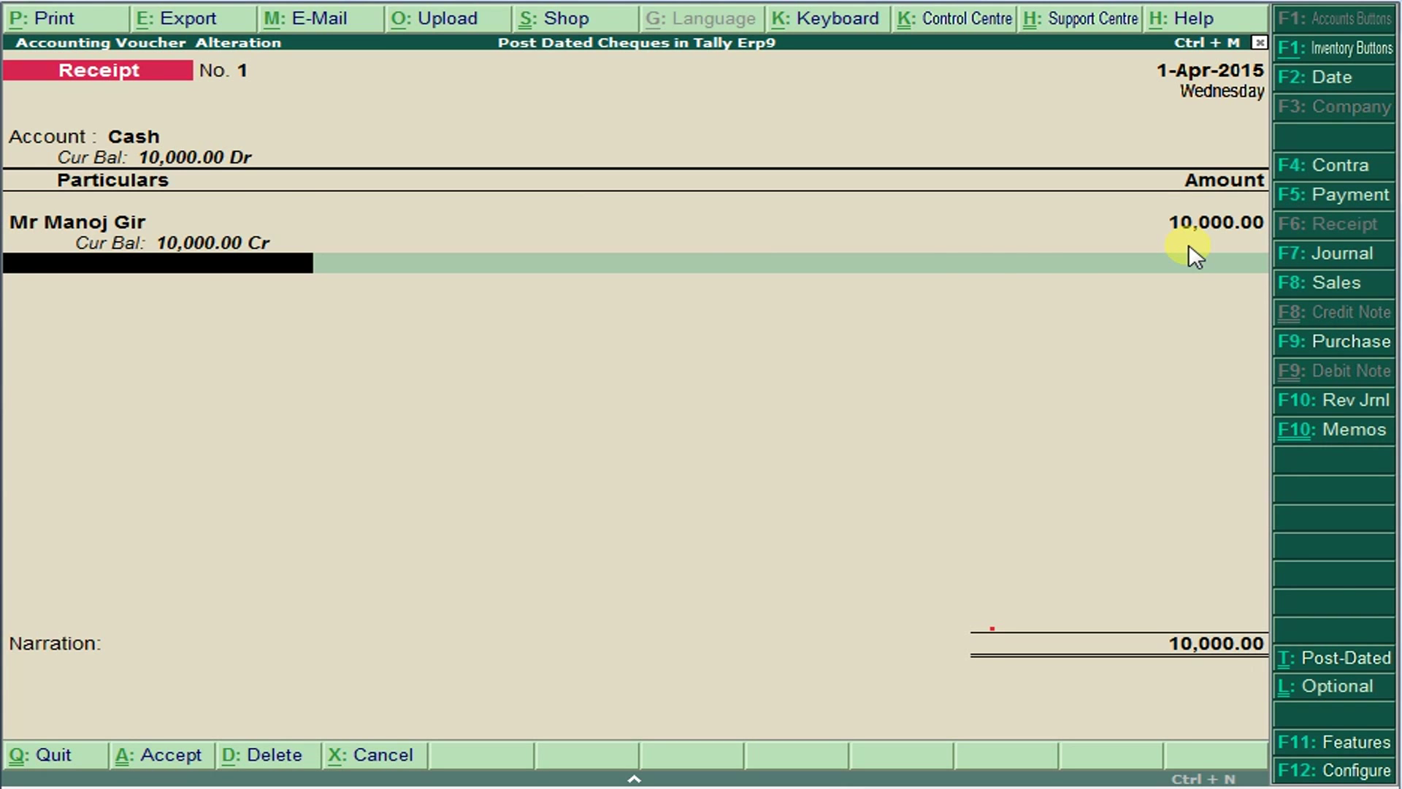
# Step: Review the customer's saved sales voucher, quit it, and return to the problem document for the post-dated cheque terms
pyautogui.press('pageup')
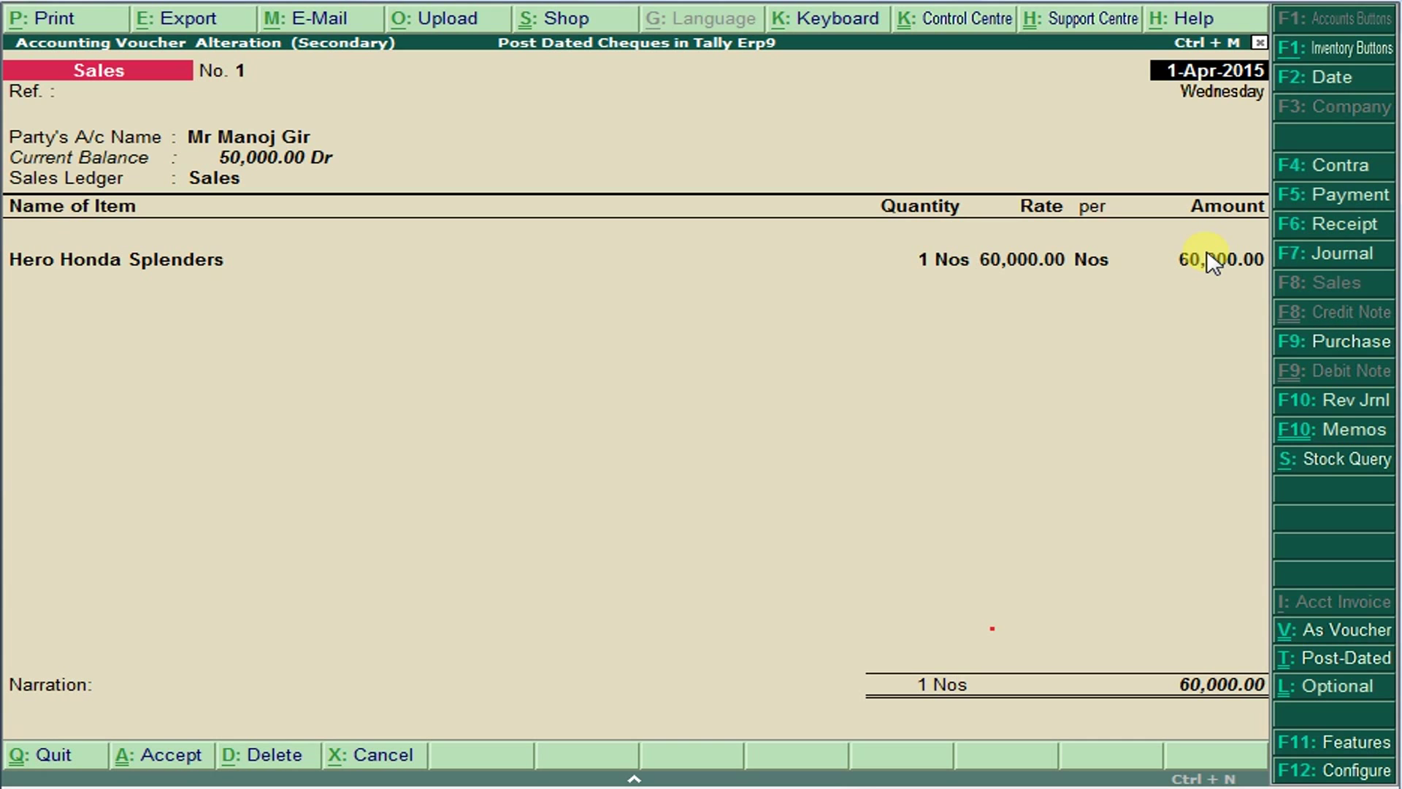
pyautogui.press('Escape')
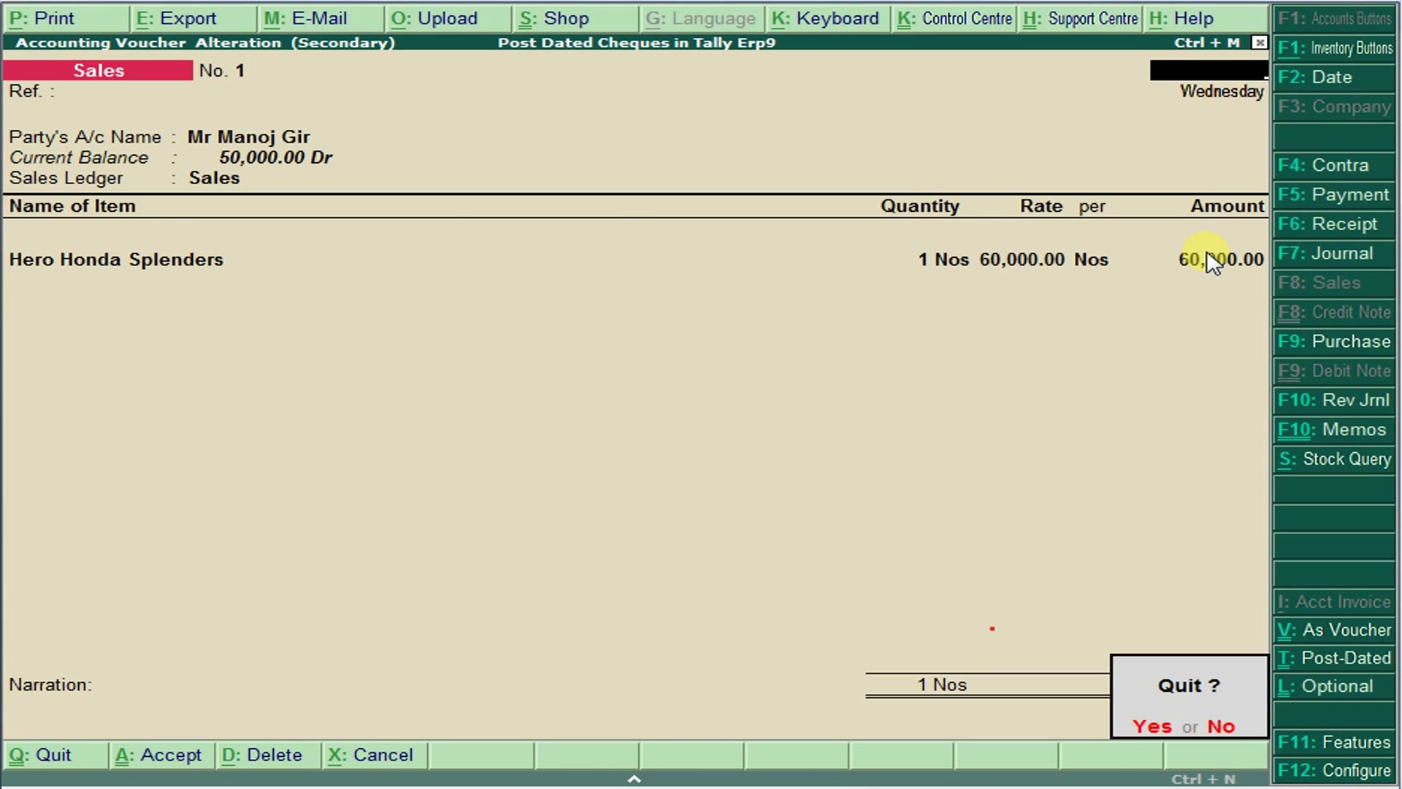
pyautogui.press('y')
pyautogui.press('Up')
pyautogui.press('Return')
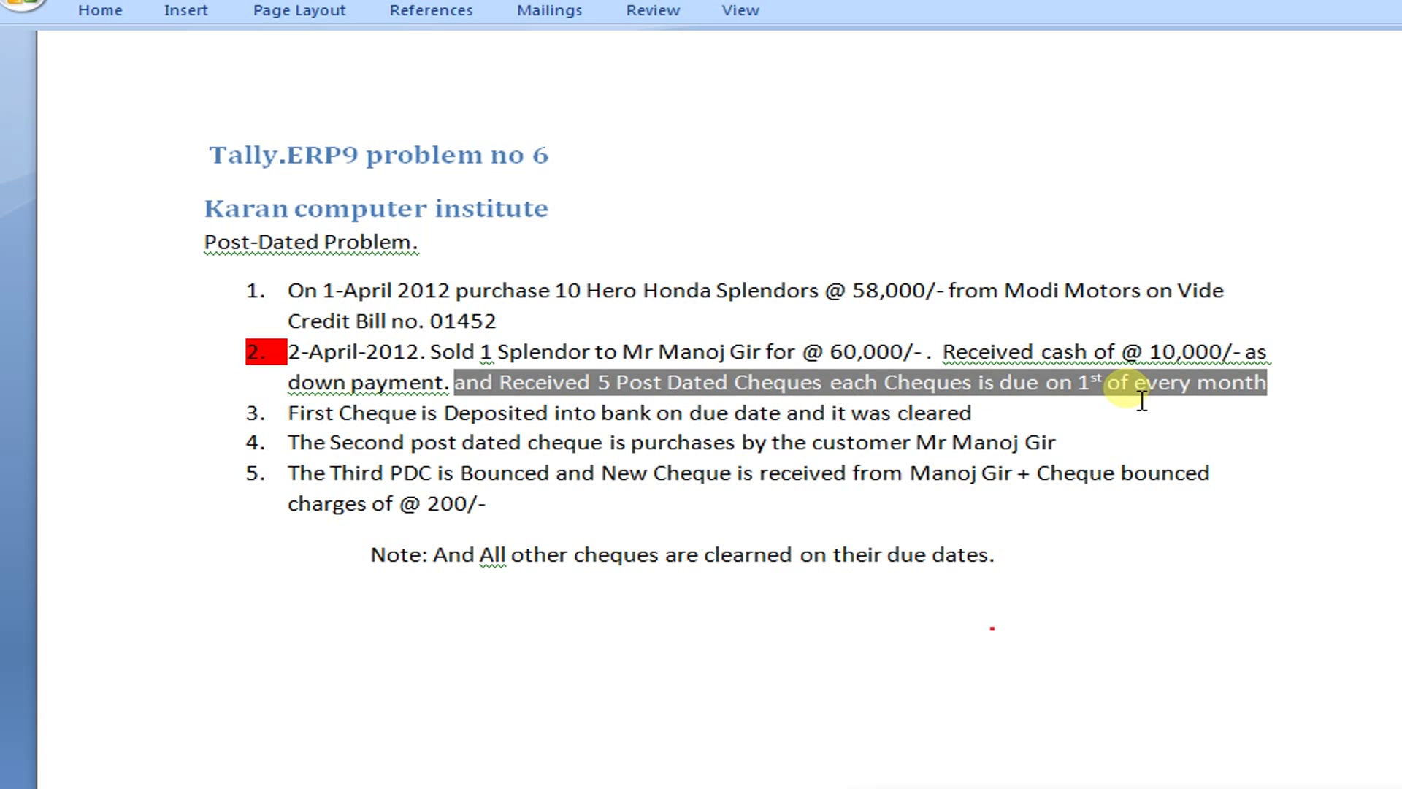
# Step: Return to Tally.ERP 9 and enter a post-dated, optional receipt into State Bank of India, crediting the customer 10,000
pyautogui.hotkey('alt', 'Tab')
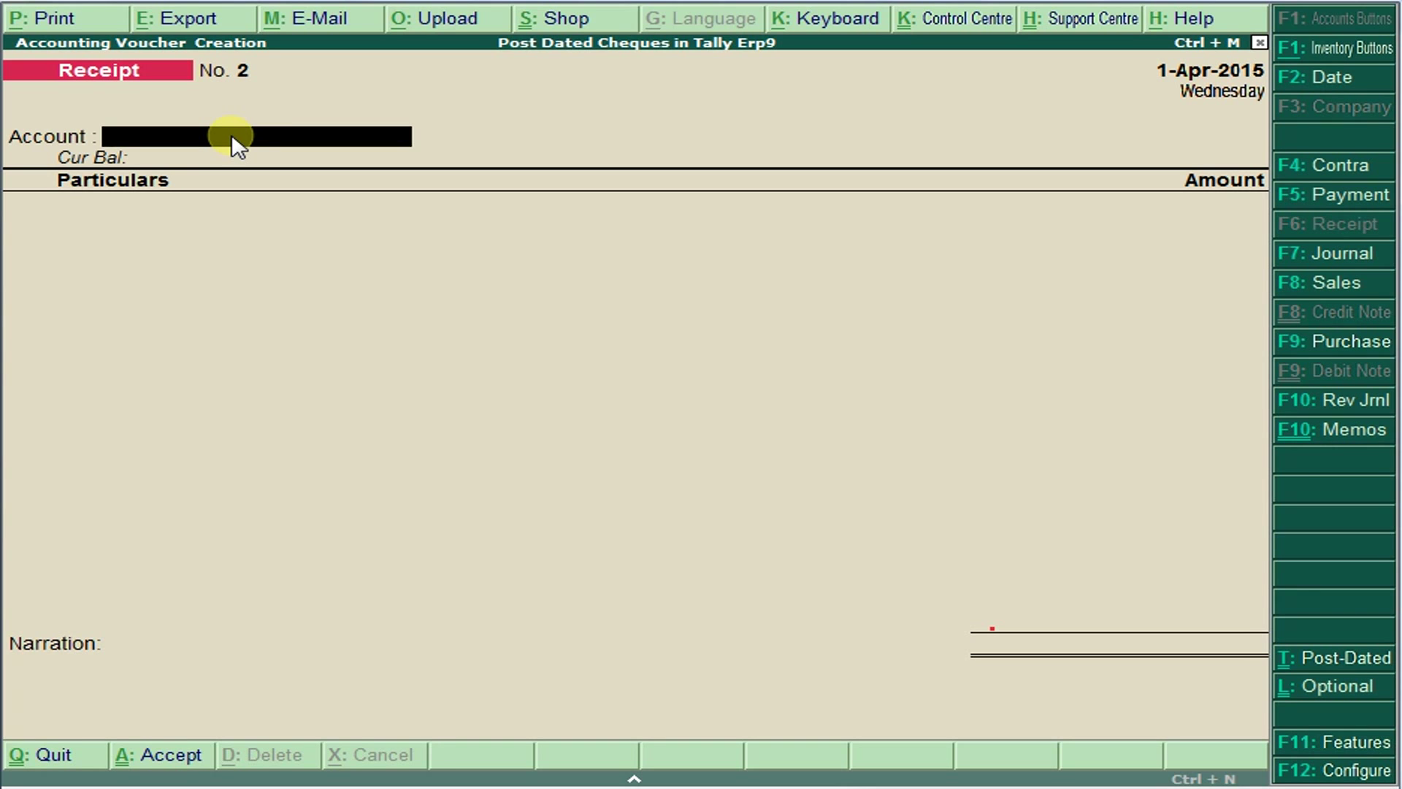
pyautogui.hotkey('ctrl', 't')
pyautogui.hotkey('ctrl', 'l')
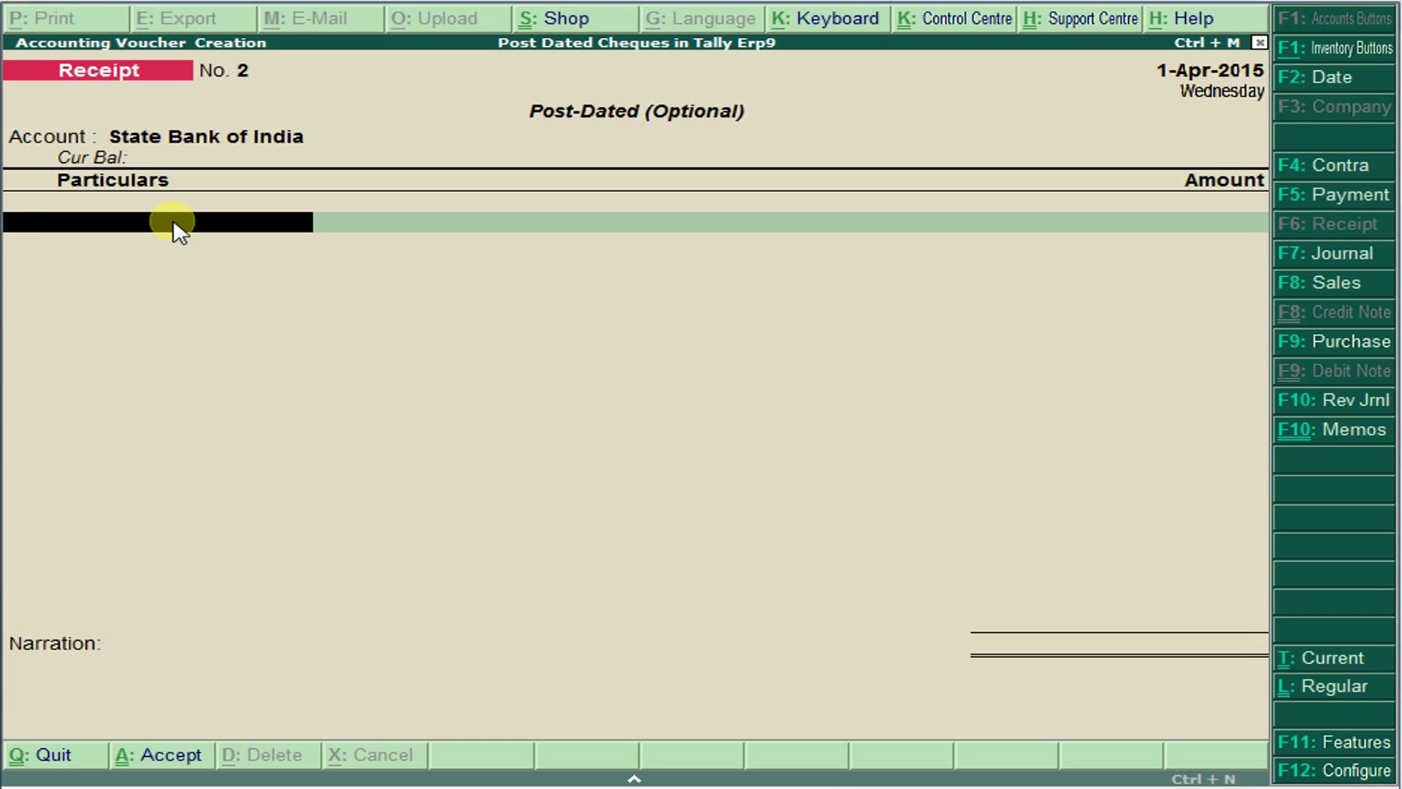
pyautogui.write('MA')
pyautogui.press('Return')
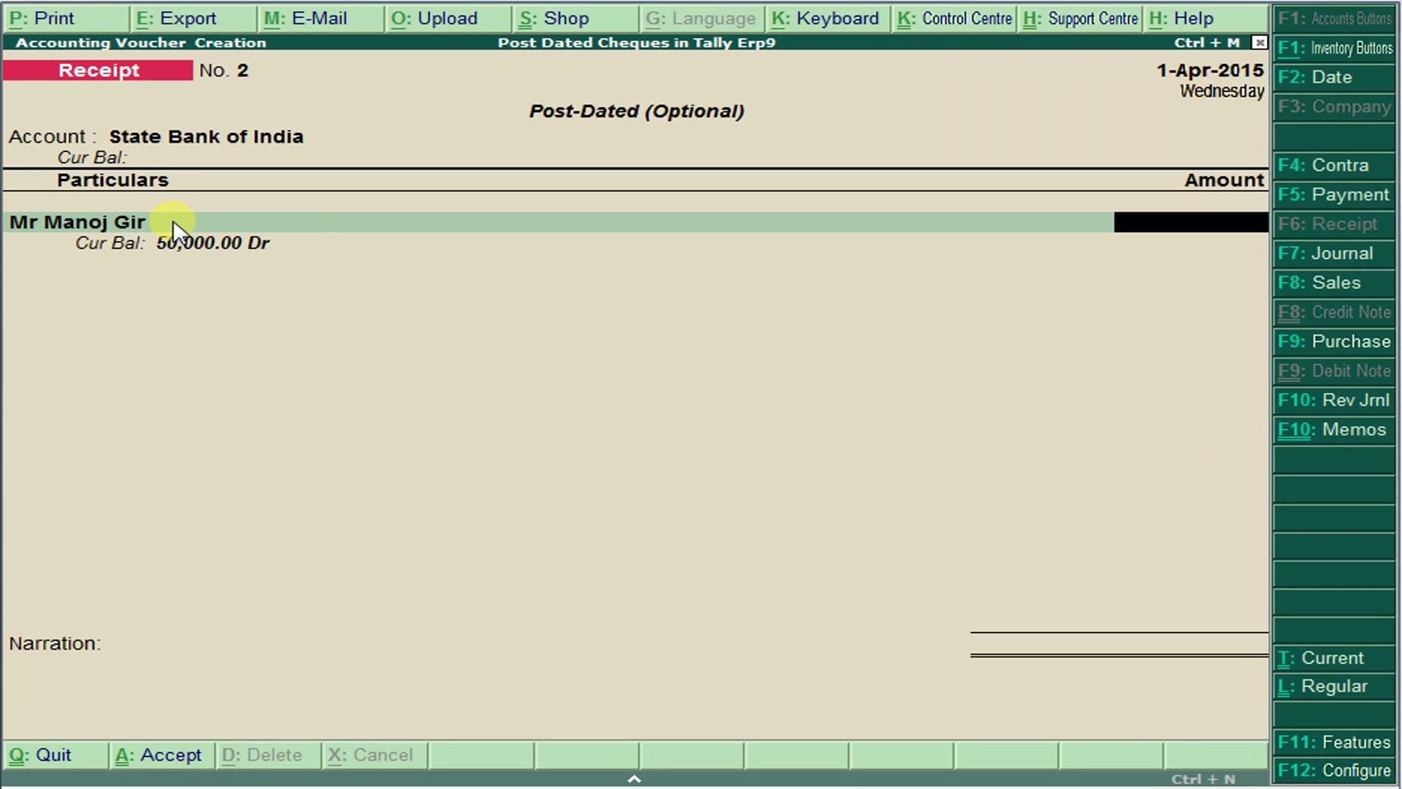
pyautogui.write('0,')
pyautogui.write('0000')
pyautogui.press('Return')
pyautogui.press('Return')
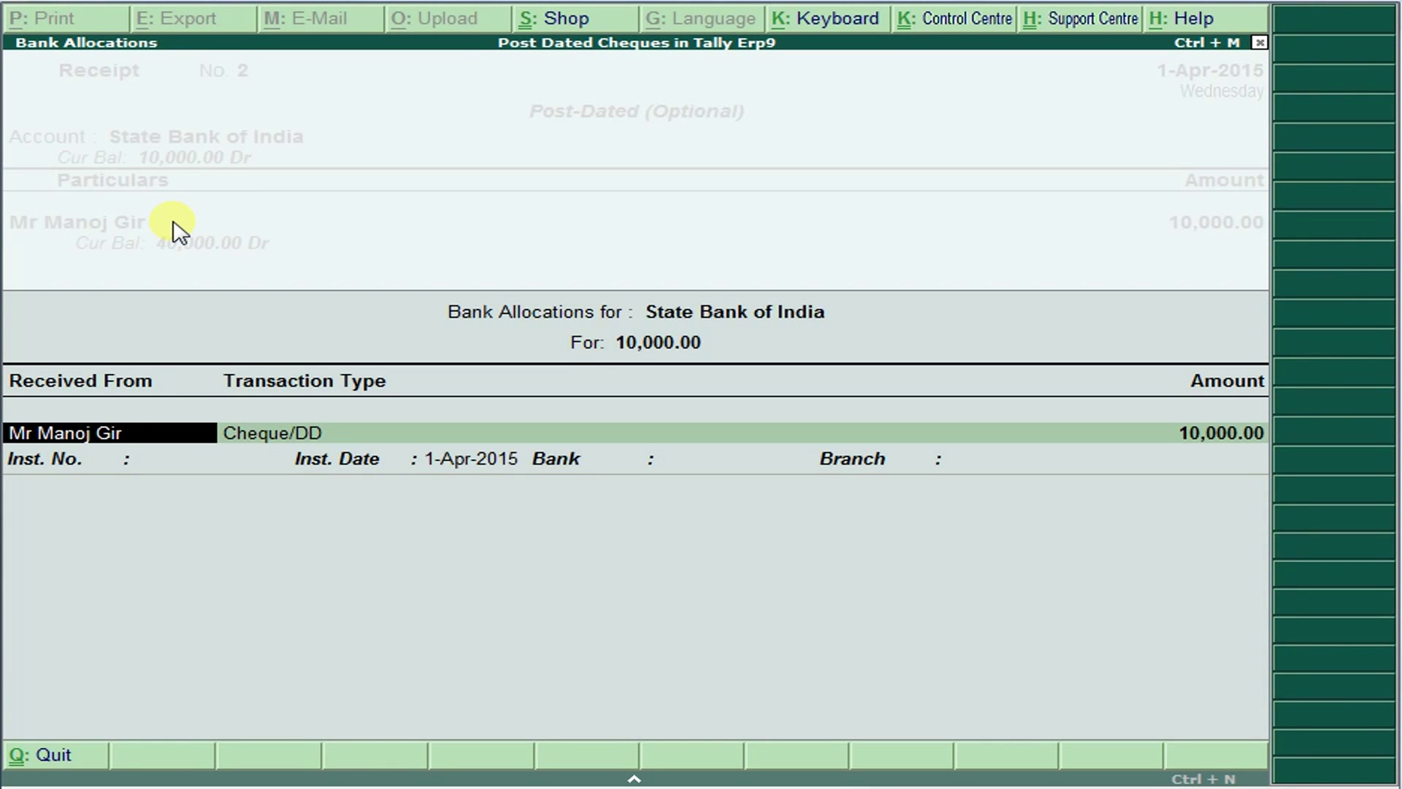
# Step: Enter instrument number 123456 for the customer's Cheque/DD allocation of 10,000 and recheck the due-date terms in the problem document
pyautogui.press('Return')
pyautogui.press('Return')
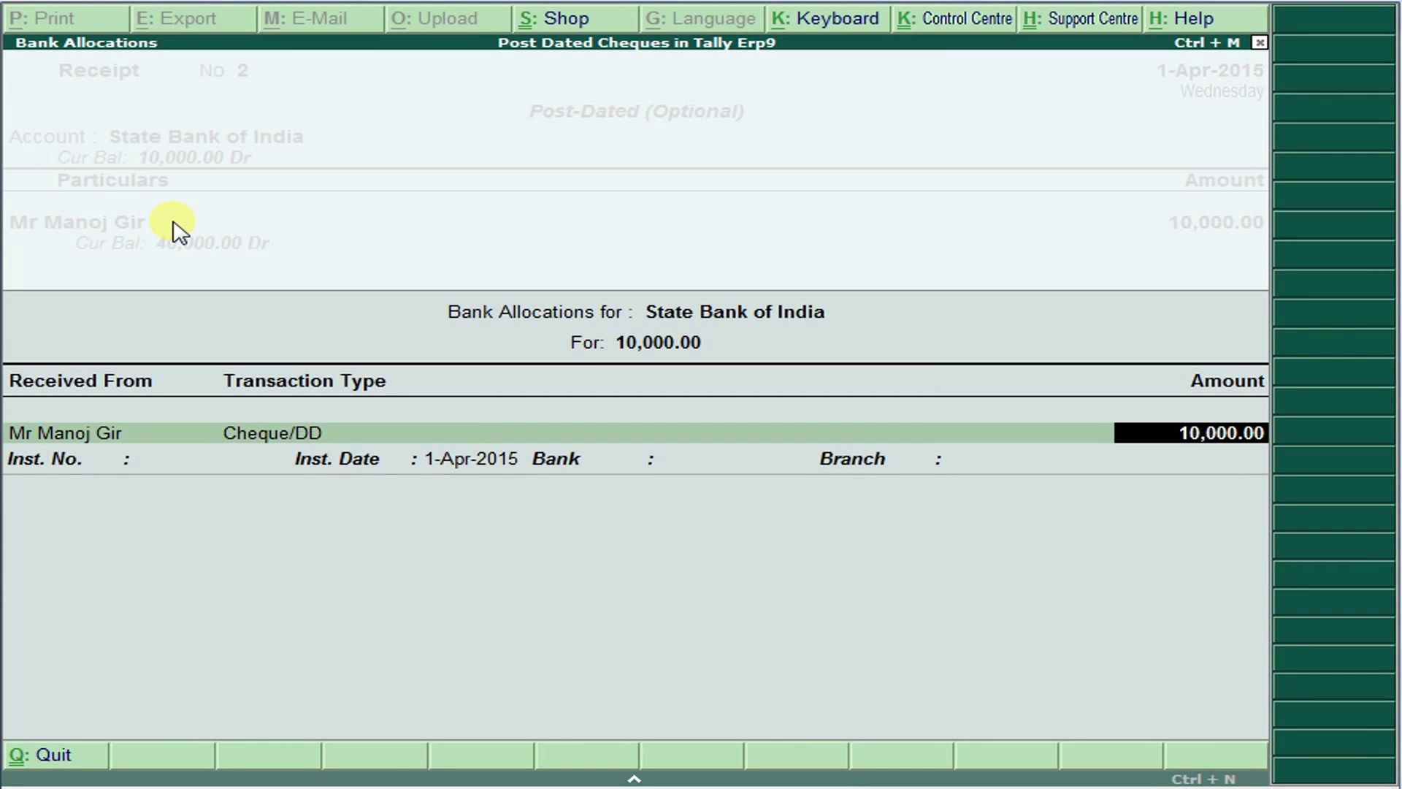
pyautogui.press('Return')
pyautogui.write('123456')
pyautogui.press('Return')
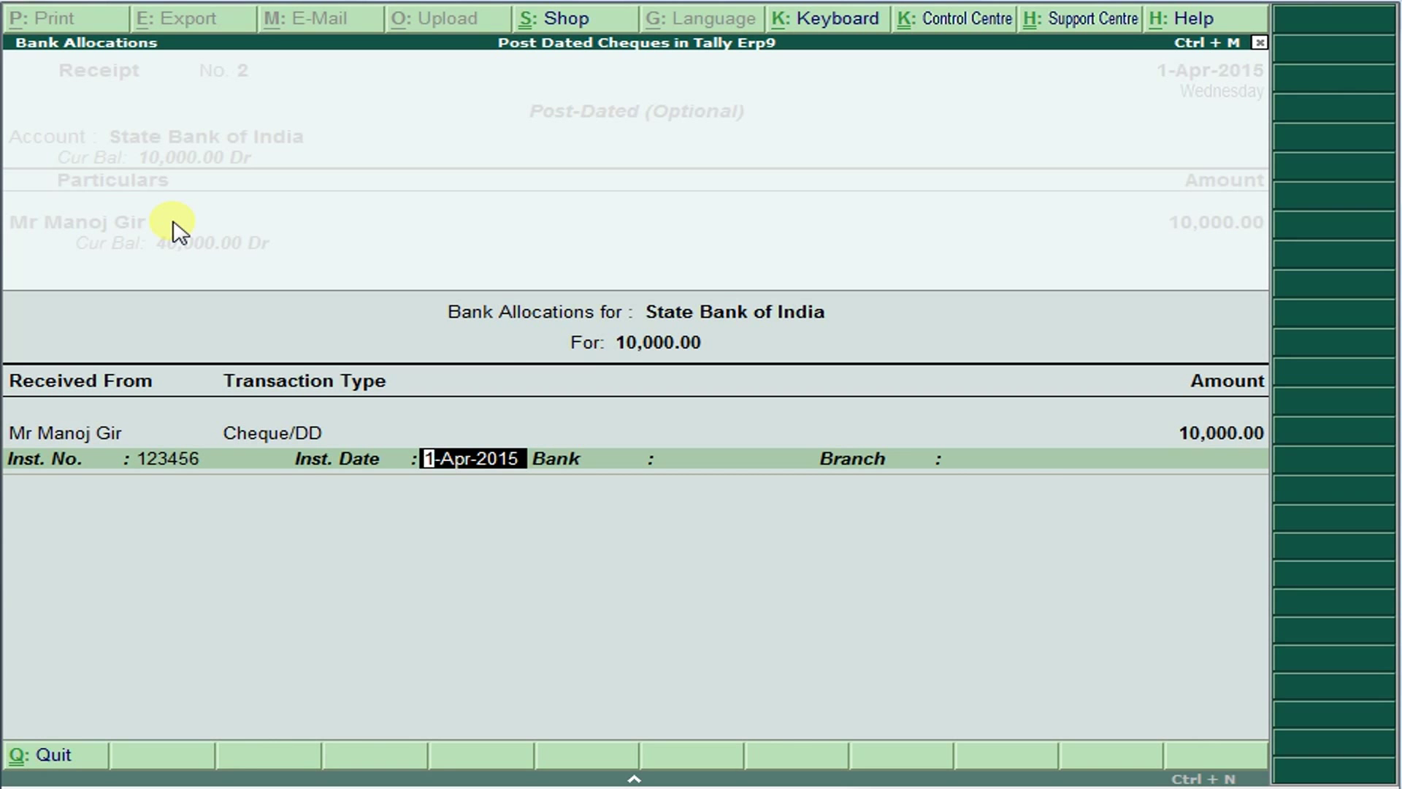
pyautogui.hotkey('alt', 'Tab')
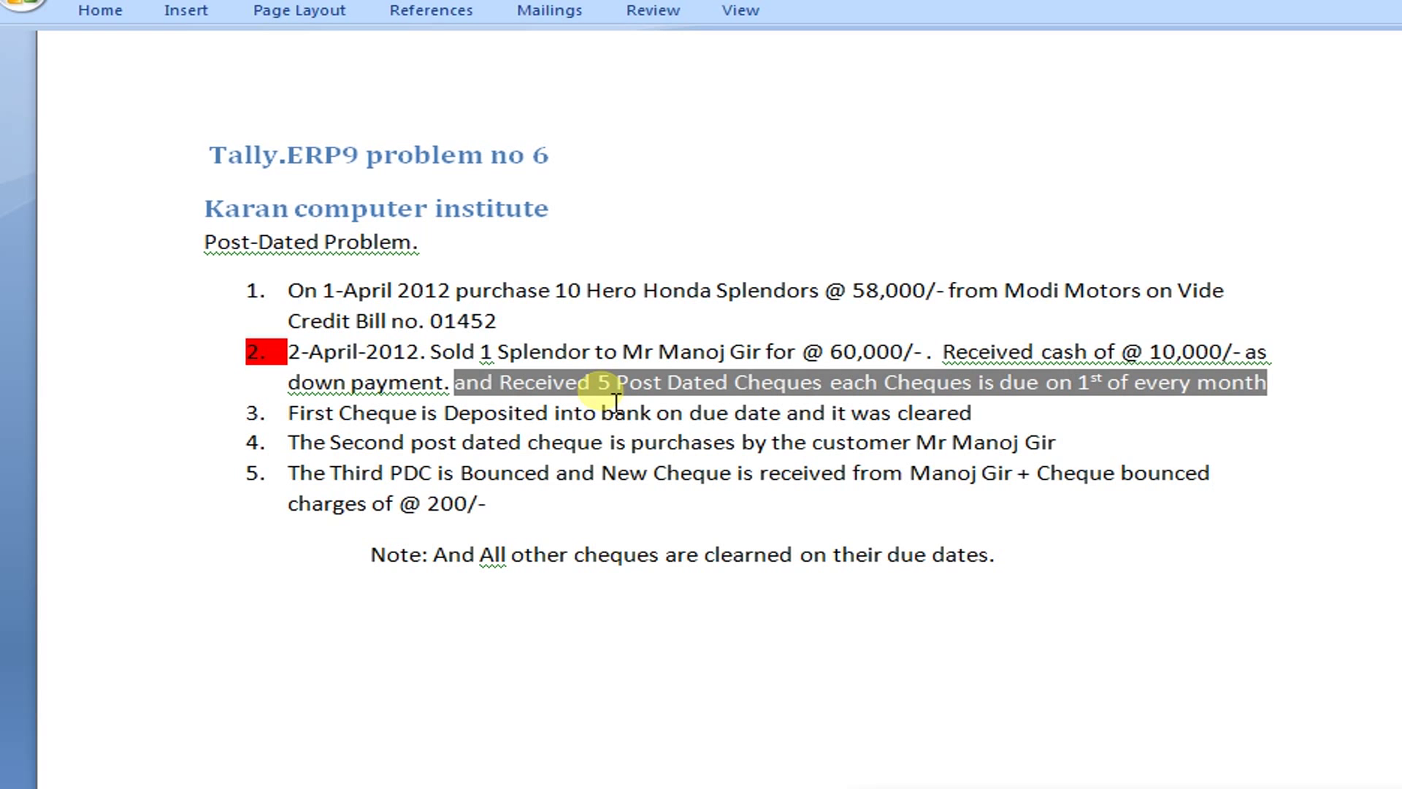
pyautogui.hotkey('alt', 'Tab')
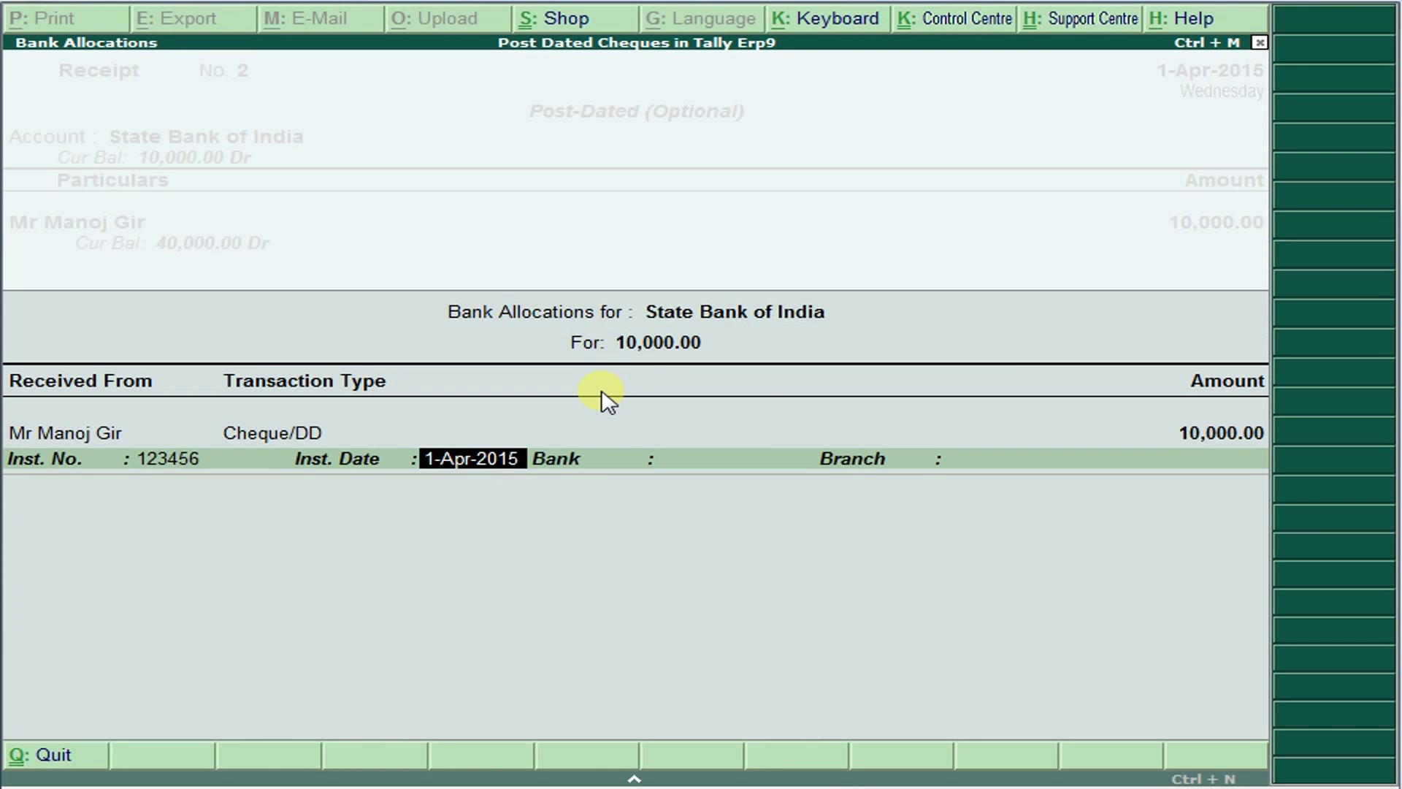
# Step: Date the first cheque 1-May-2015, set bank SBI and branch ABC BRNCH, and accept the receipt with narration "\"
pyautogui.write('MAY')
pyautogui.press('Return')
pyautogui.write('SBI')
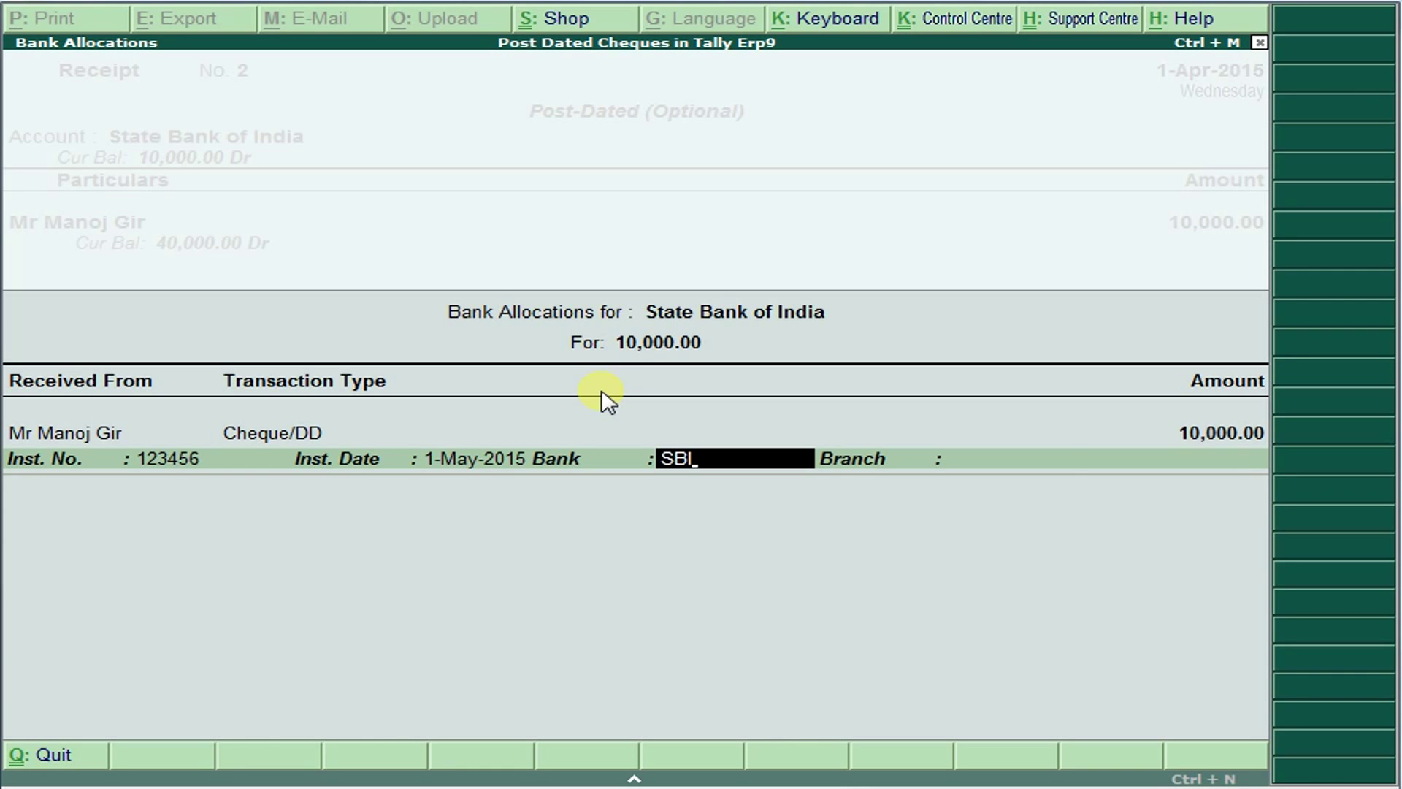
pyautogui.press('Return')
pyautogui.write('A')
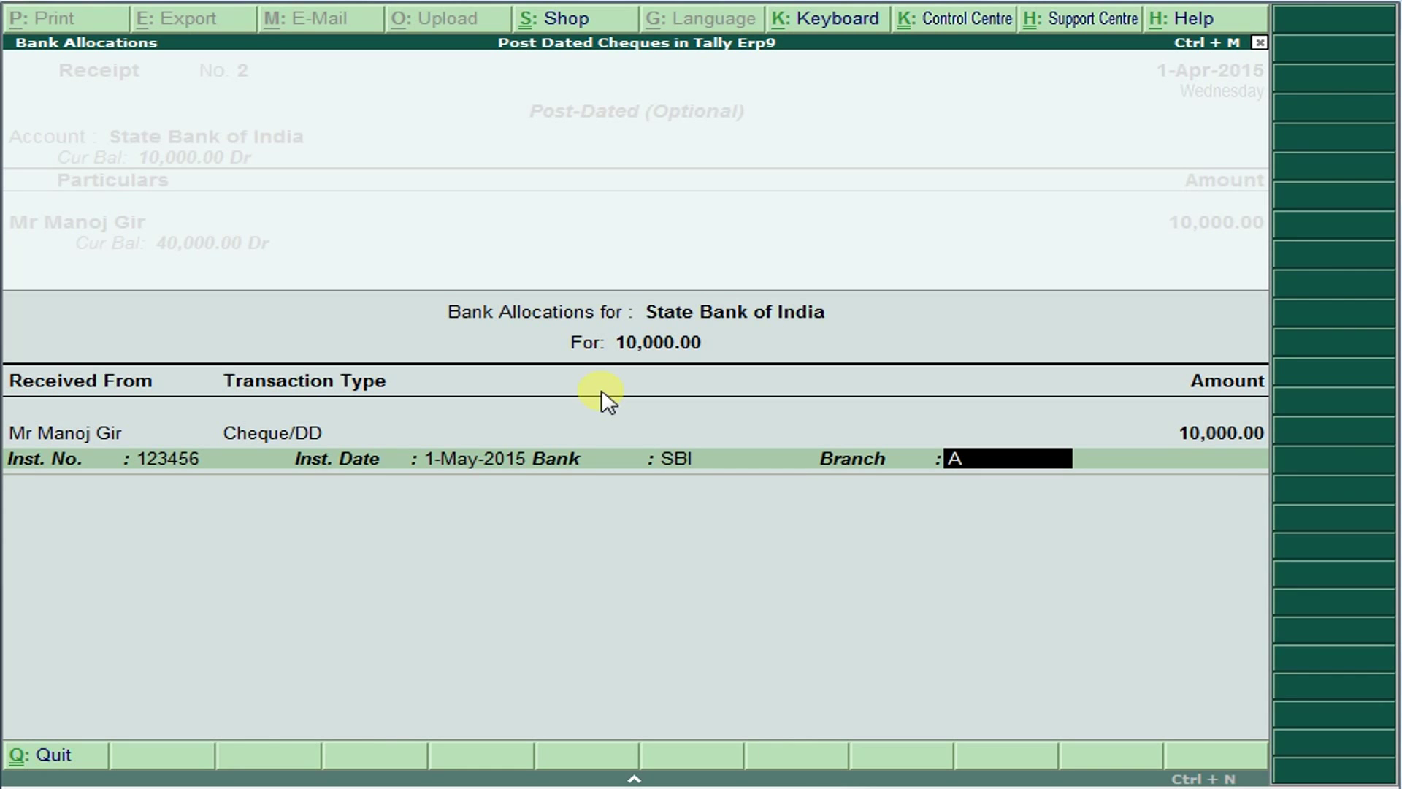
pyautogui.write('BC BRNCH')
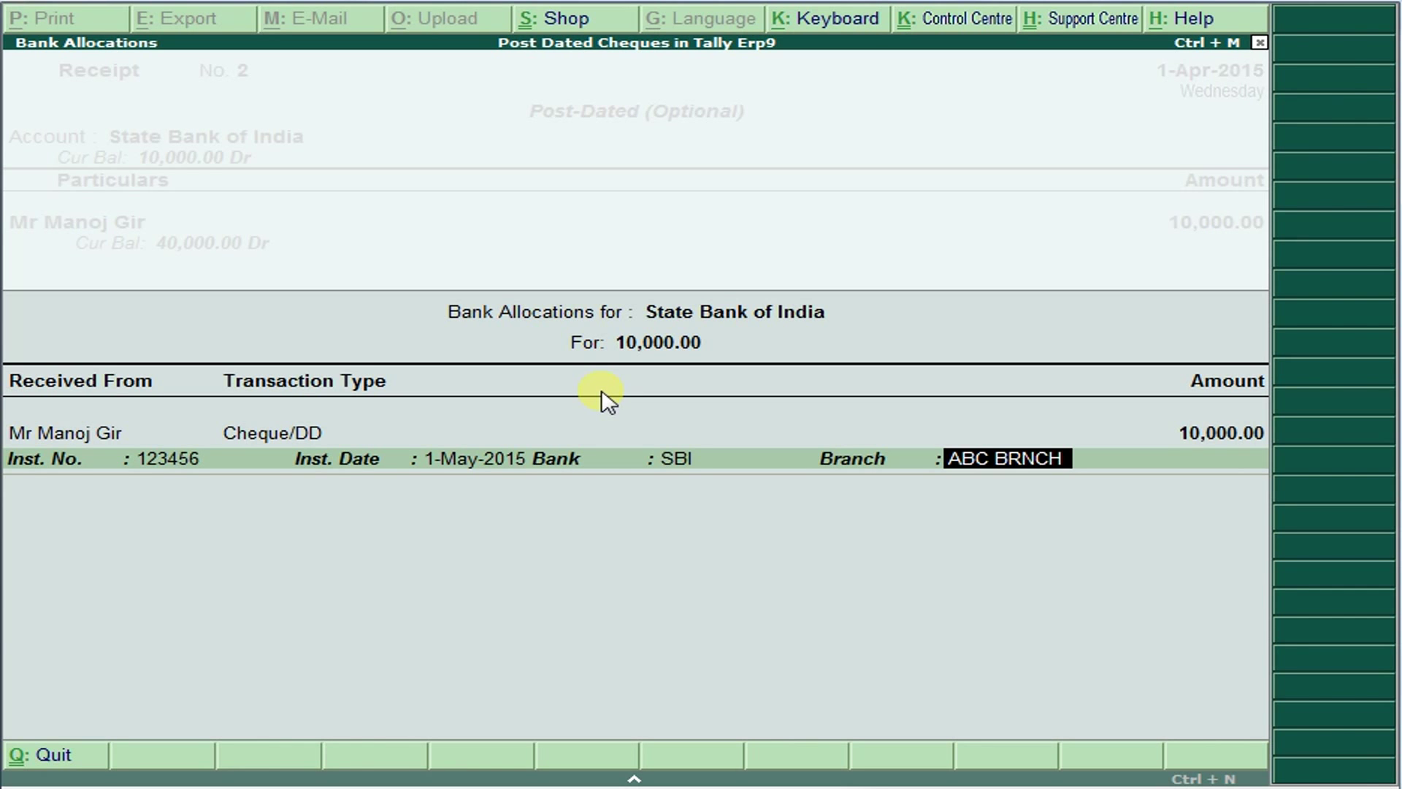
pyautogui.press('Return')
pyautogui.write('\\')
pyautogui.press('Return')
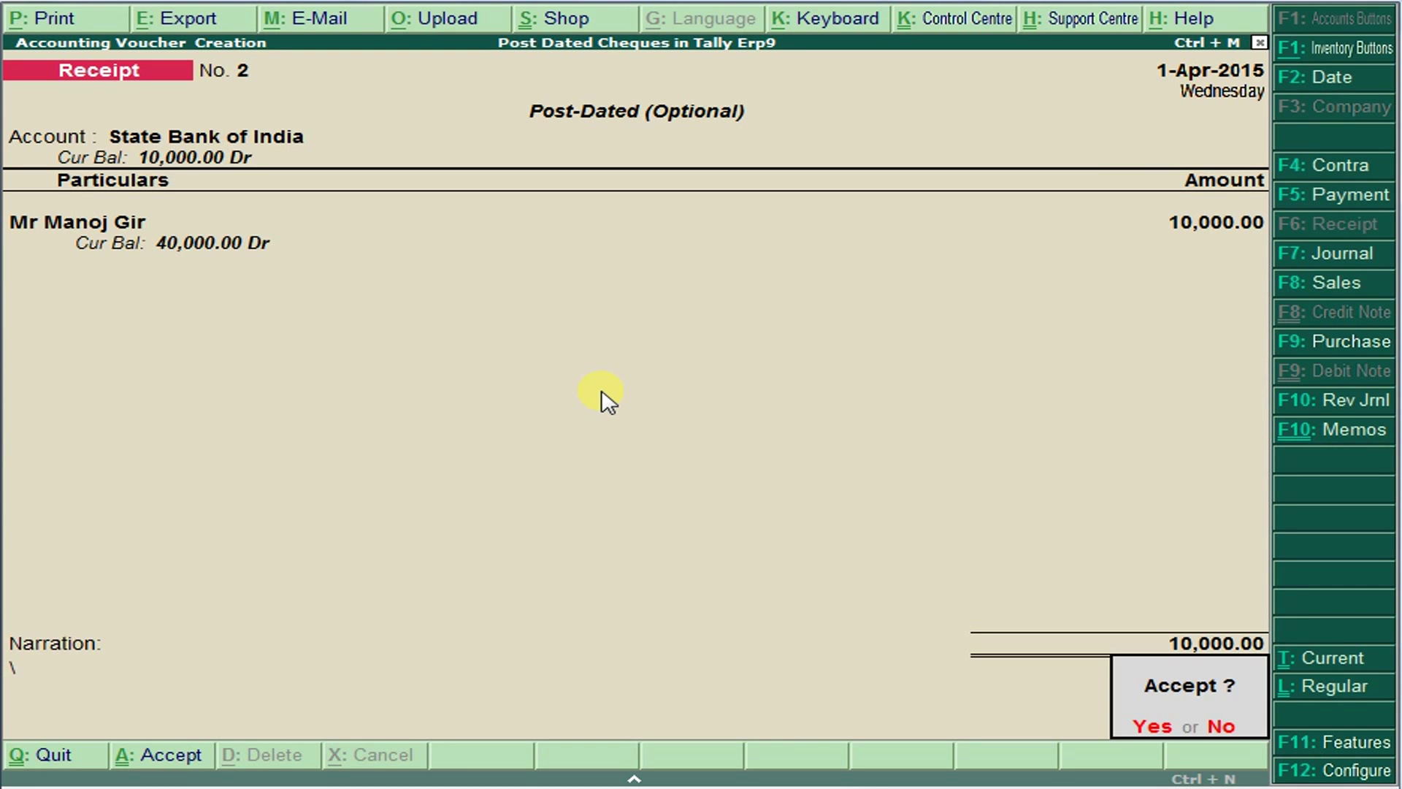
pyautogui.press('Return')
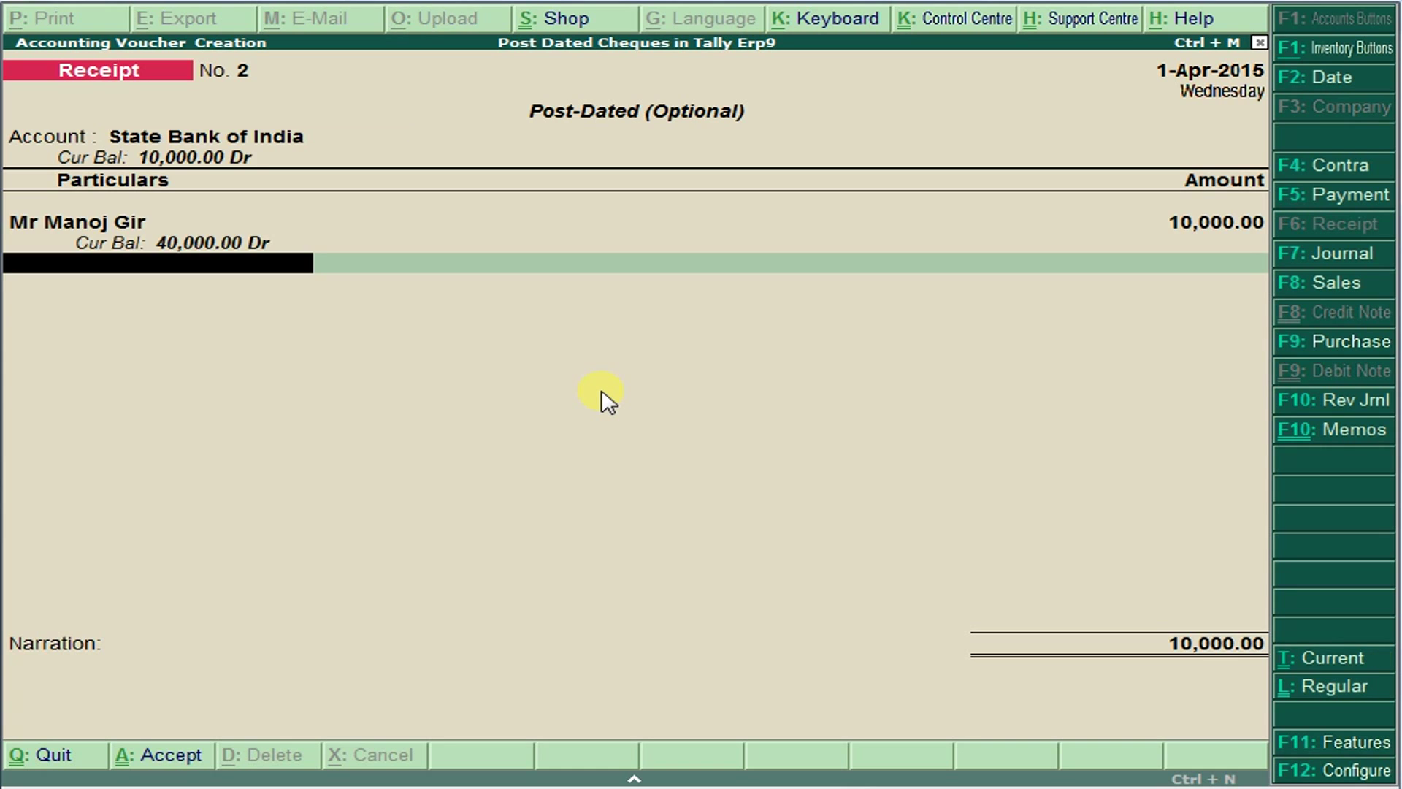
# Step: Record the second post-dated cheque of 10,000 as number 1233212, dated 1-Jun-2015, bank SBI\, branch ANBX, and accept the receipt
pyautogui.press('Return')
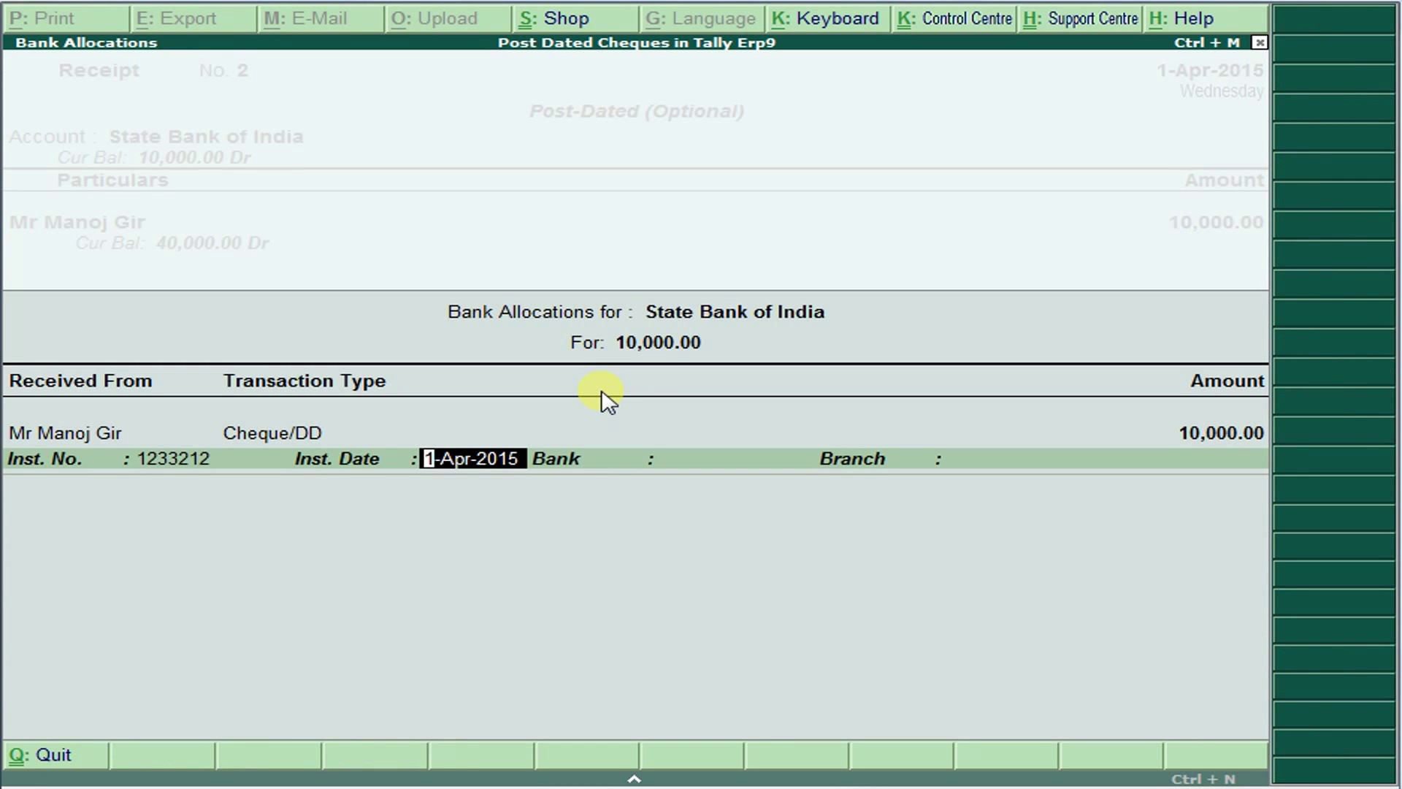
pyautogui.write('JUN')
pyautogui.press('Return')
pyautogui.write('SBI\\')
pyautogui.press('Return')
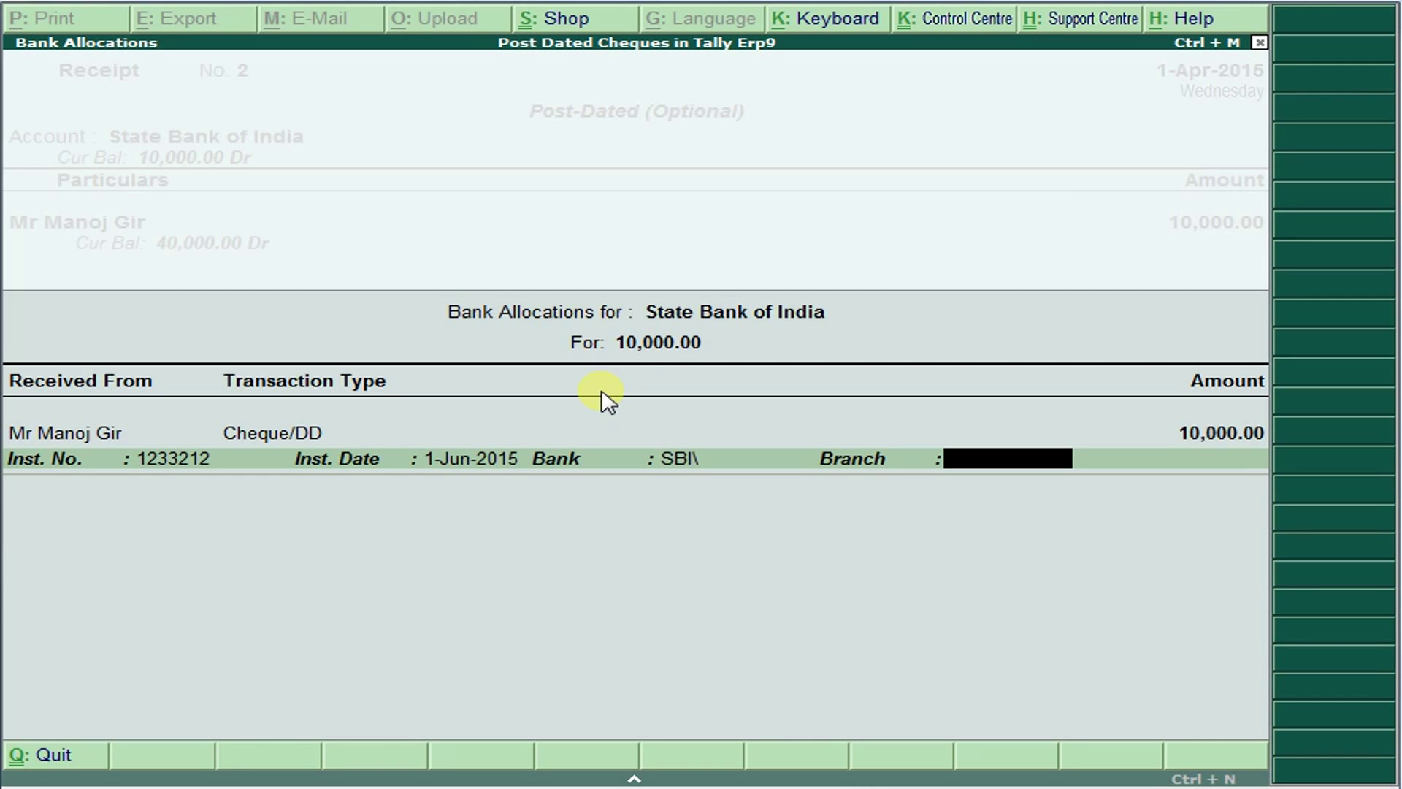
pyautogui.write('ANBX')
pyautogui.press('Return')
pyautogui.press('Return')
pyautogui.press('n')
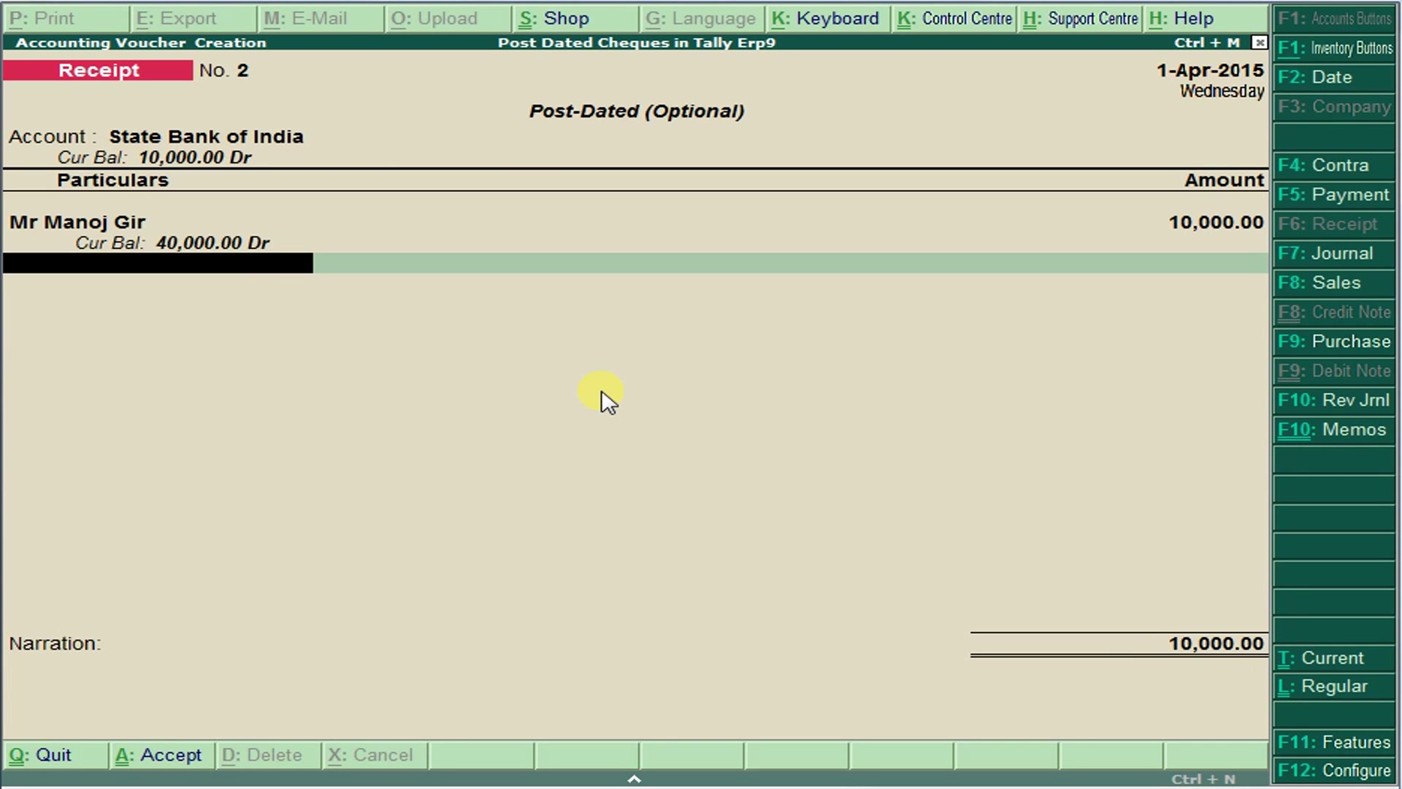
# Step: Fill the third post-dated receipt of 10,000 from the customer into State Bank of India with instrument number 3456789
pyautogui.press('Return')
pyautogui.press('Return')
pyautogui.press('Return')
pyautogui.press('Return')
pyautogui.press('Return')
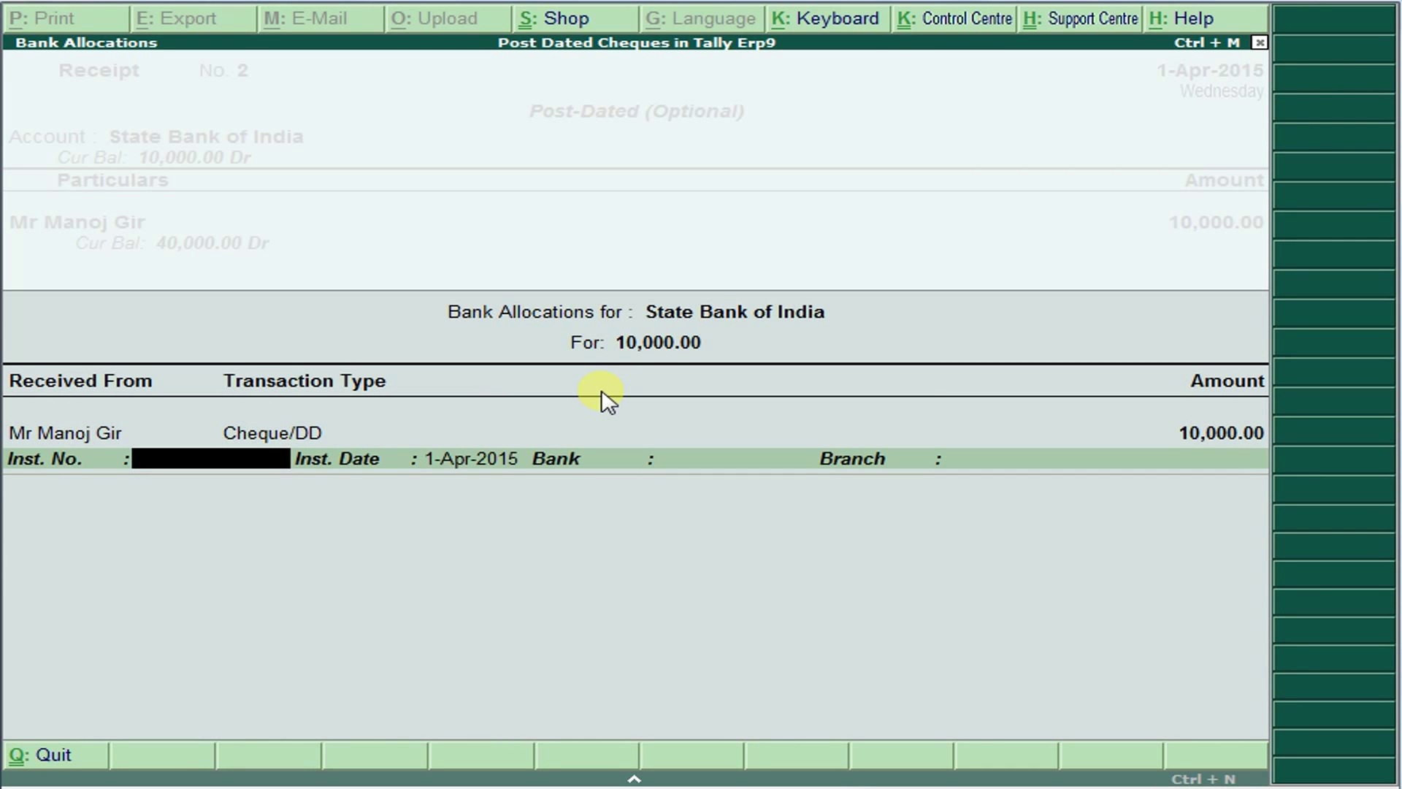
pyautogui.write('3456789')
pyautogui.press('Return')
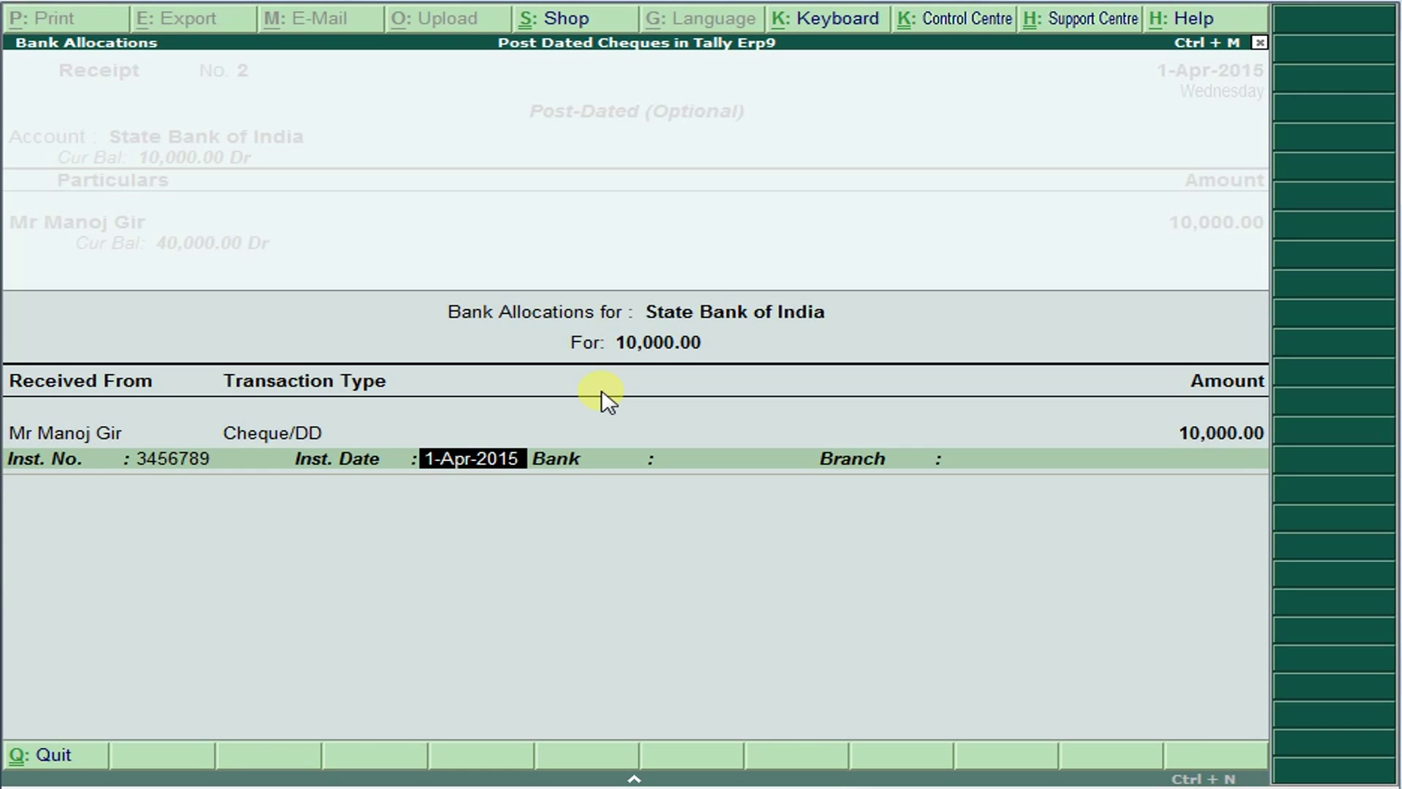
# Step: Date the third cheque 1-Jul-2015, set bank SBI and branch XYZ, and accept the receipt voucher
pyautogui.write('JULY')
pyautogui.press('Return')
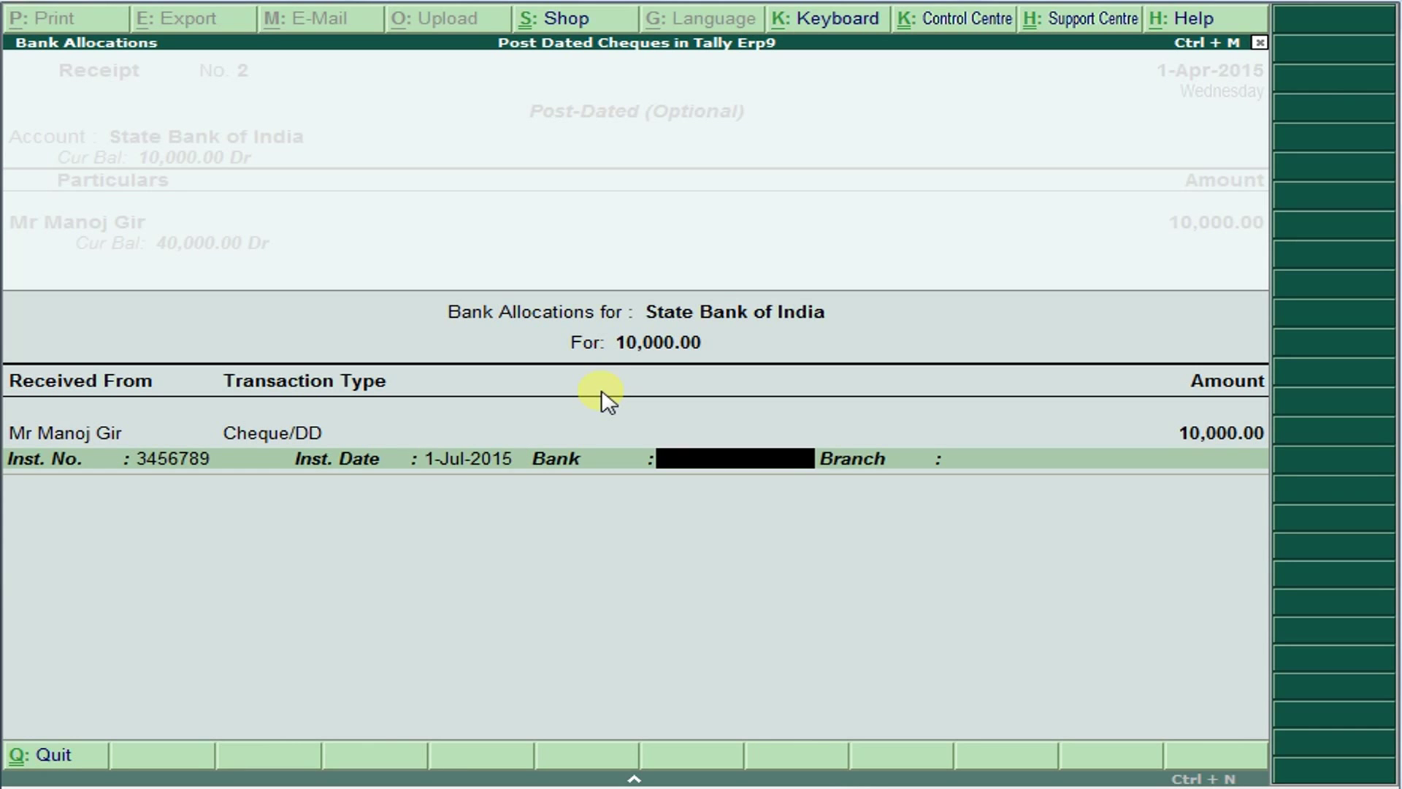
pyautogui.write('SBI')
pyautogui.press('Return')
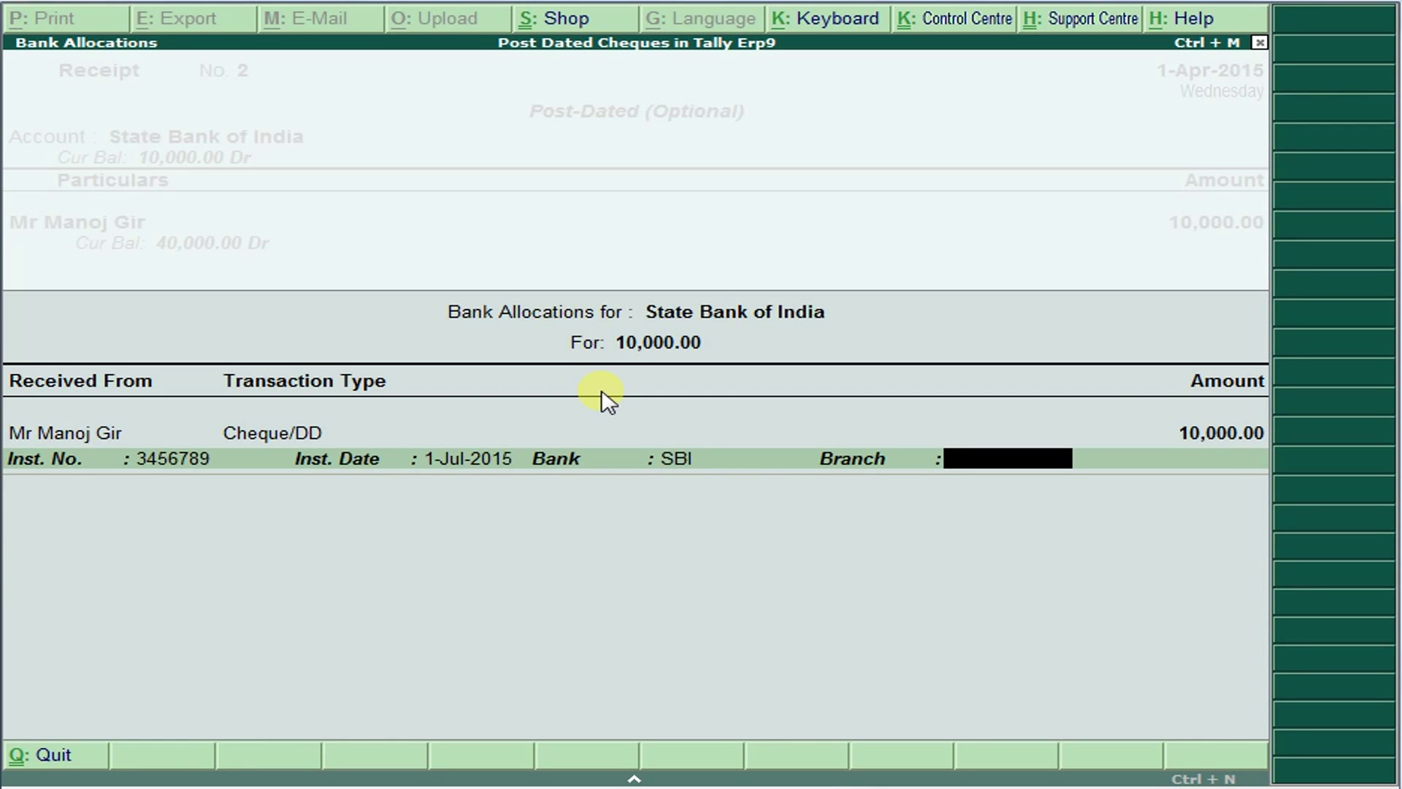
pyautogui.write('XYZ')
pyautogui.press('Return')
pyautogui.press('Return')
pyautogui.press('Return')
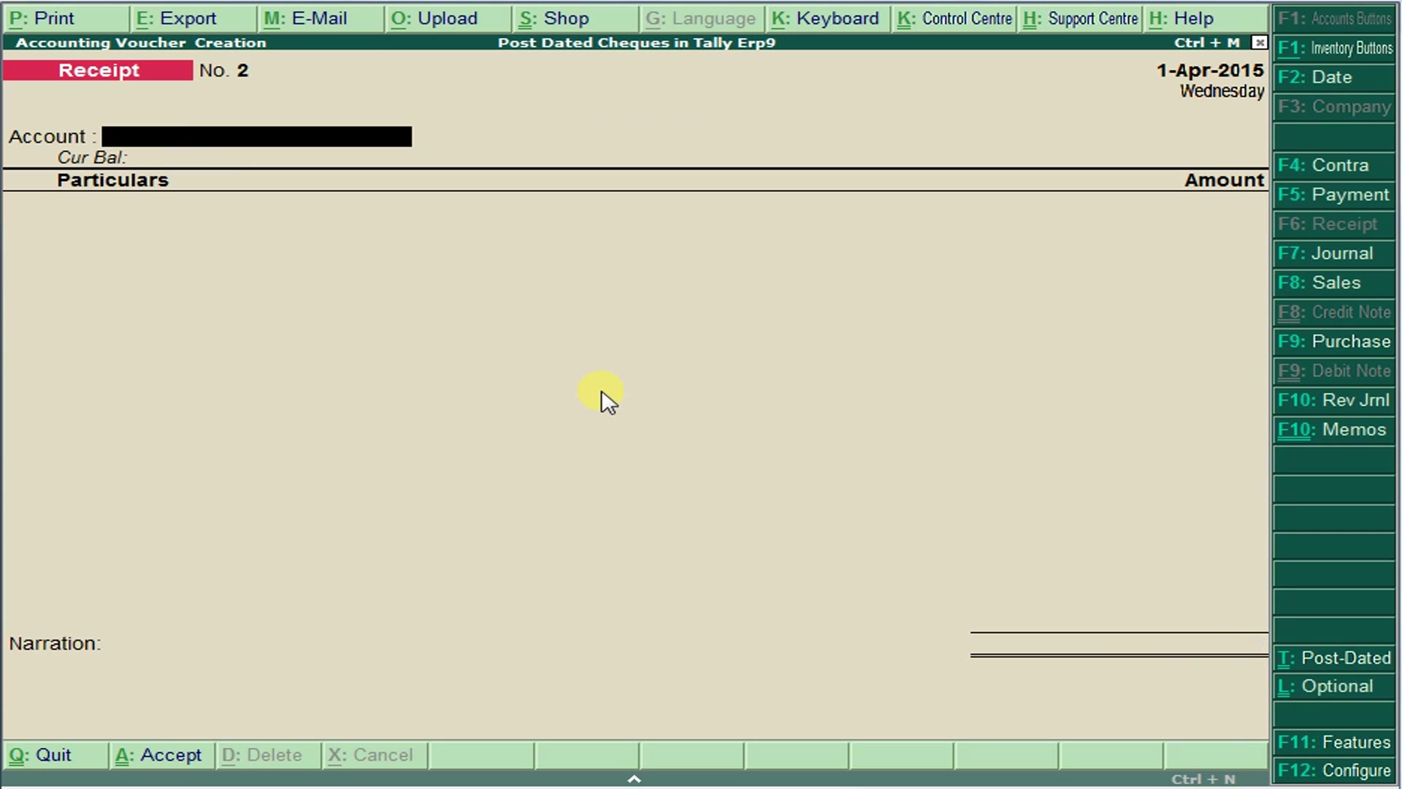
# Step: Fill a fourth post-dated, optional receipt of 10,000 from the customer into State Bank of India with instrument number 7685654
pyautogui.hotkey('ctrl', 't')
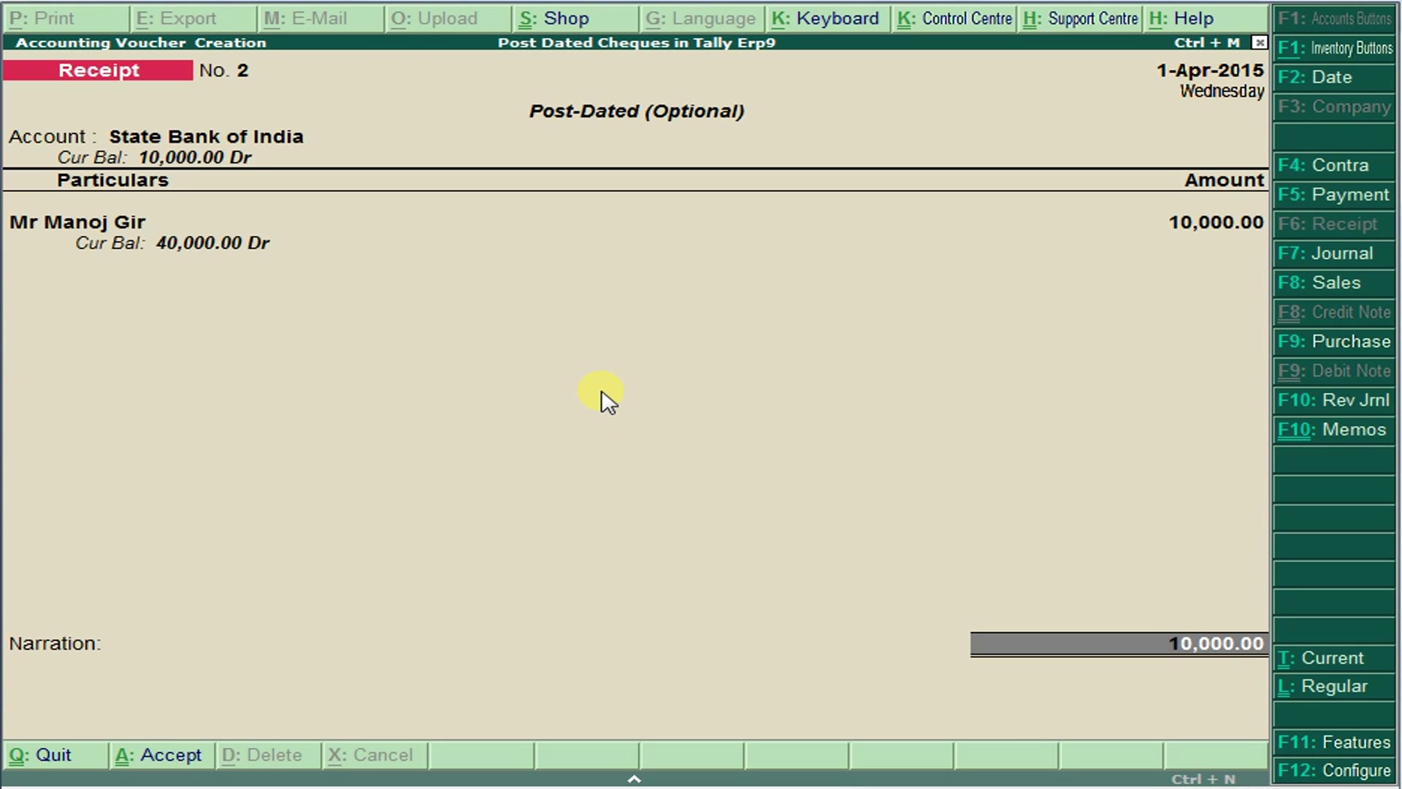
pyautogui.press('Return')
pyautogui.press('Return')
pyautogui.press('Return')
pyautogui.press('Return')
pyautogui.write('7685654')
pyautogui.press('Return')
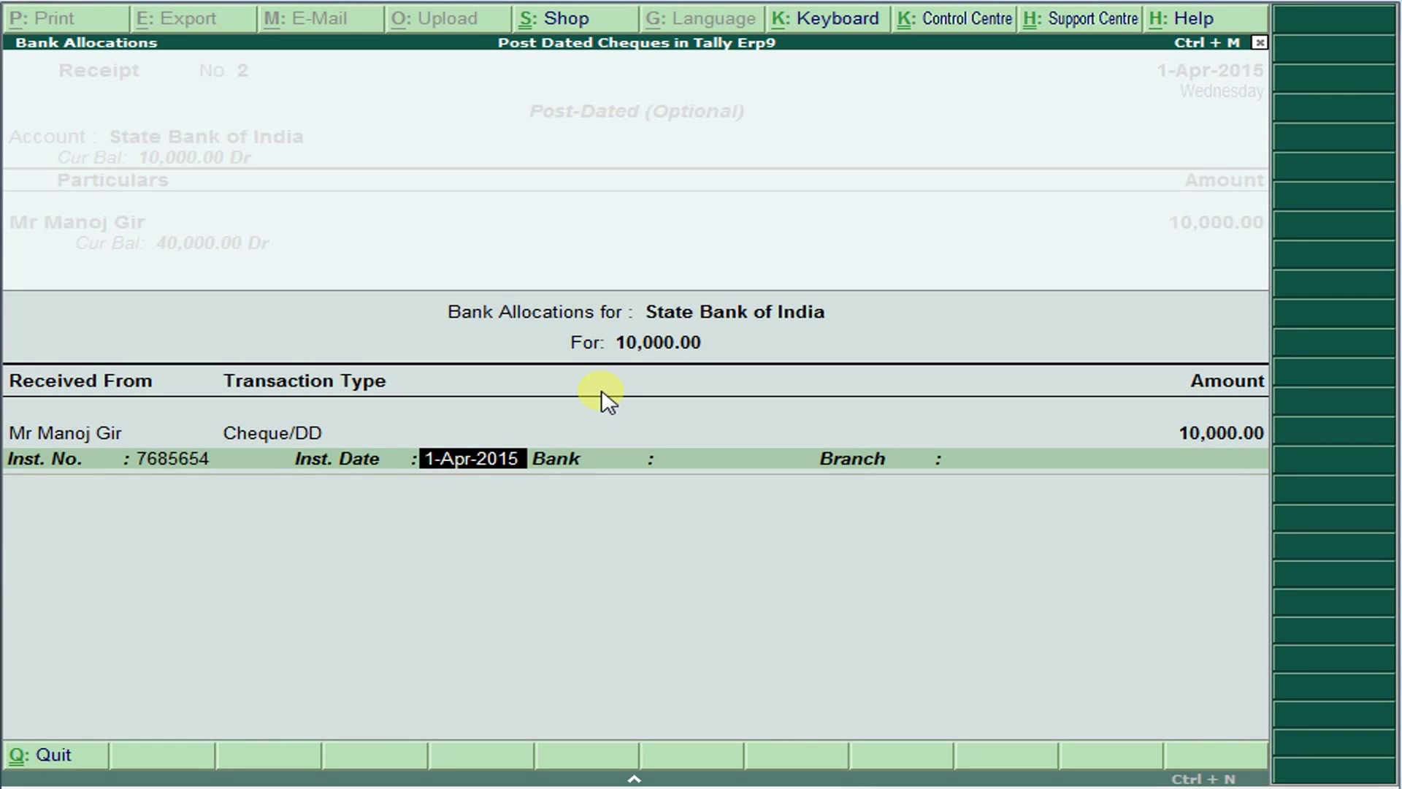
# Step: Date the fourth cheque 1-Aug-2015, set bank SBI\ and branch DFBSAKFC, and accept the receipt voucher
pyautogui.write('AUG')
pyautogui.press('Return')
pyautogui.write('SBI\\')
pyautogui.press('Return')
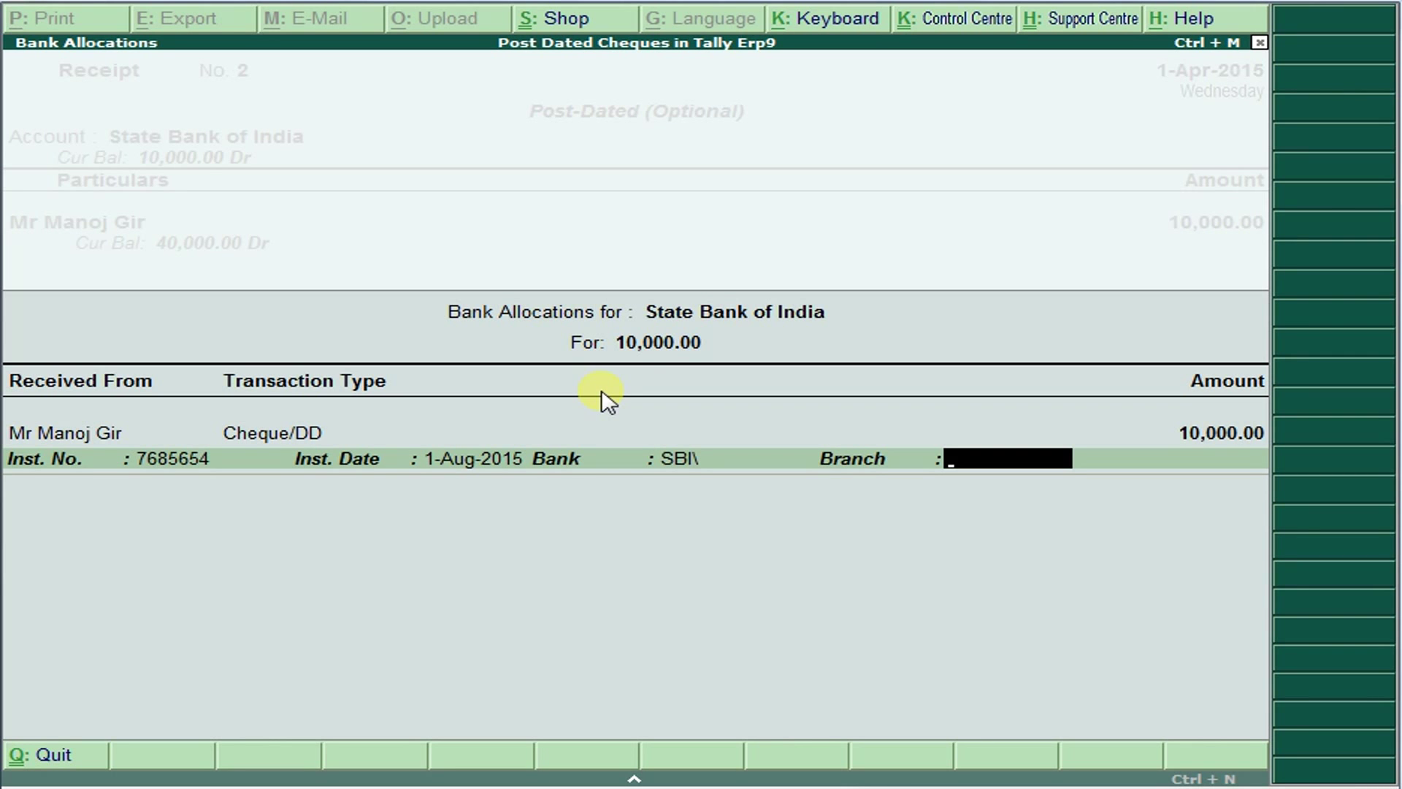
pyautogui.write('DFBSAKFC')
pyautogui.press('Return')
pyautogui.press('Return')
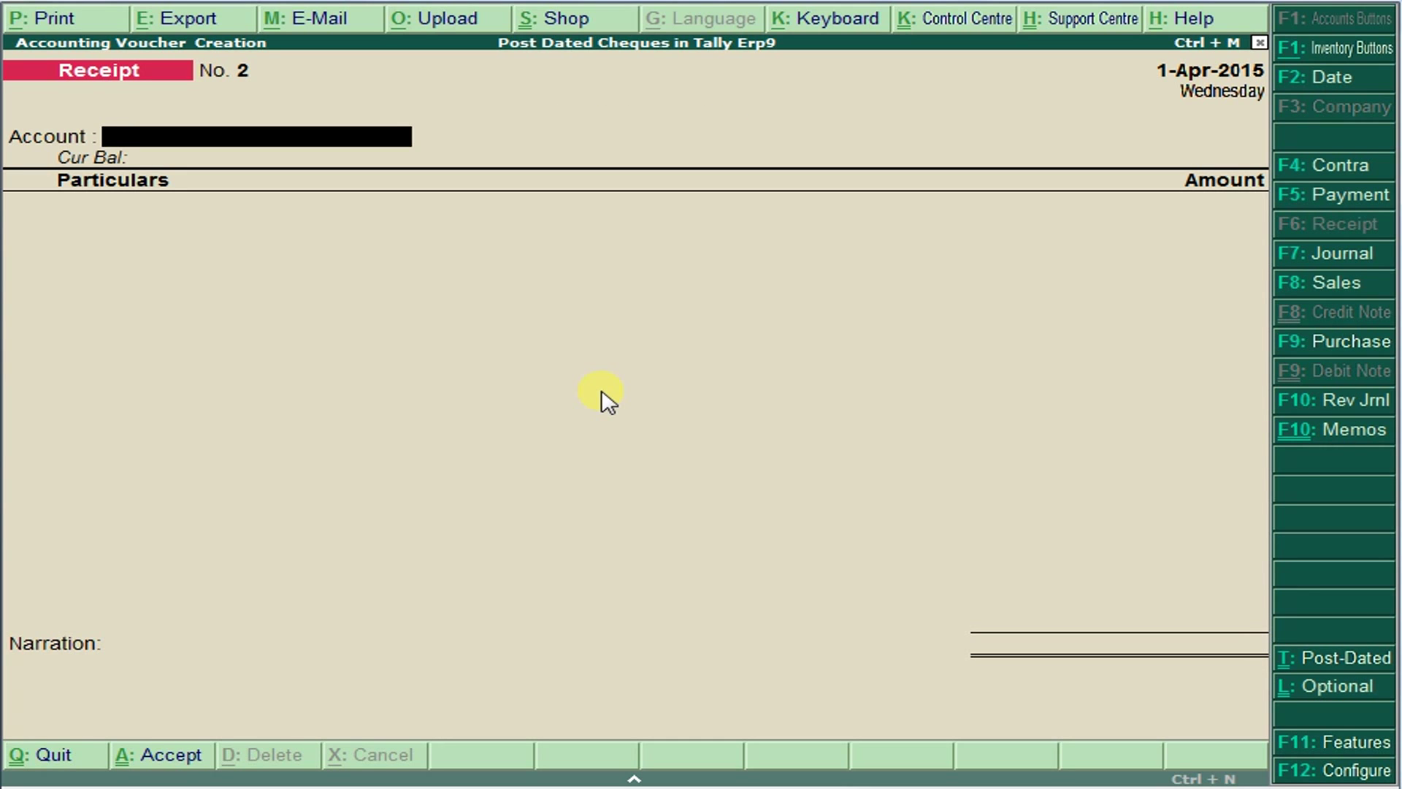
# Step: Record the fifth post-dated cheque of 10,000 as number 4535, dated 1-Sep-2015, bank SBI, branch SEC BAD, accept it and leave voucher entry
pyautogui.hotkey('ctrl', 't')
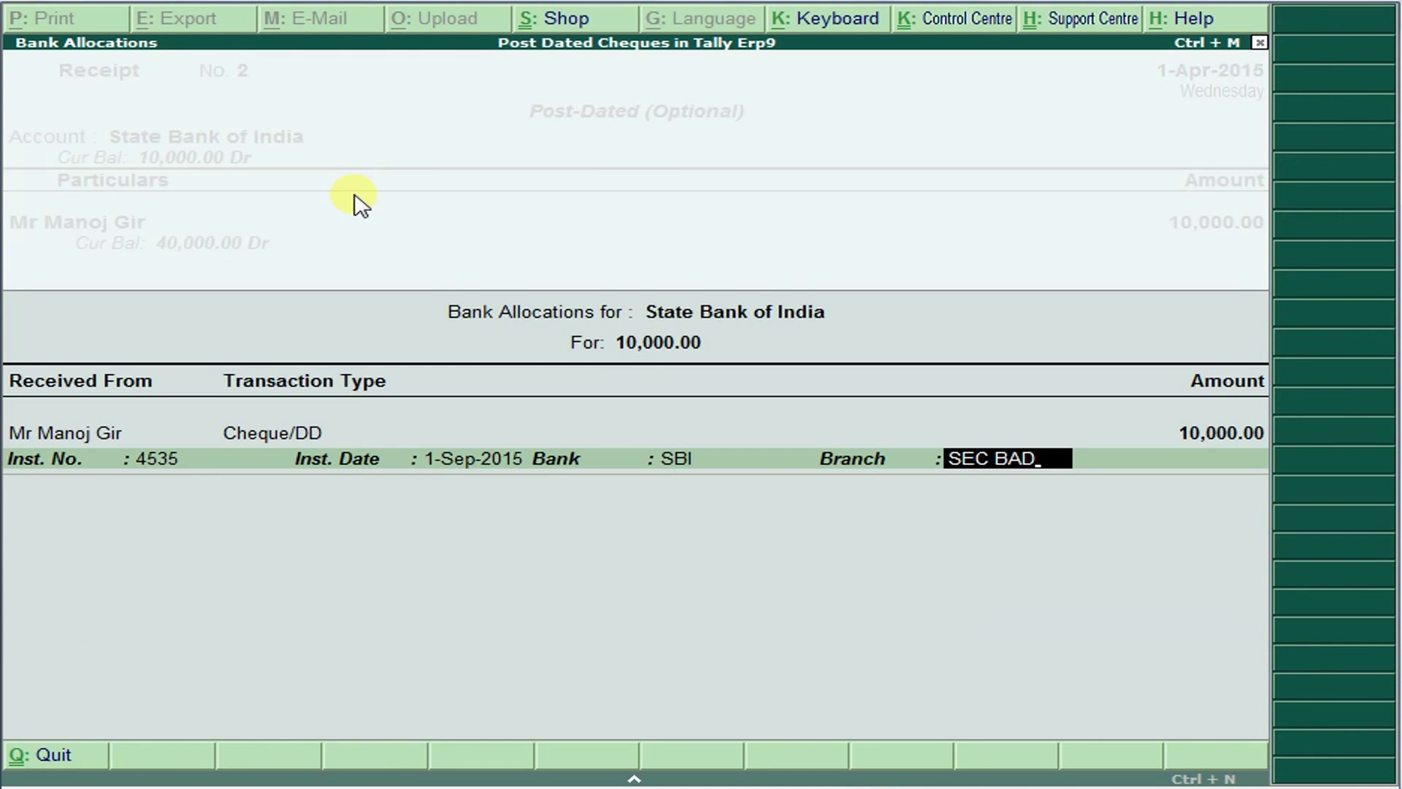
pyautogui.press('Return')
pyautogui.press('Return')
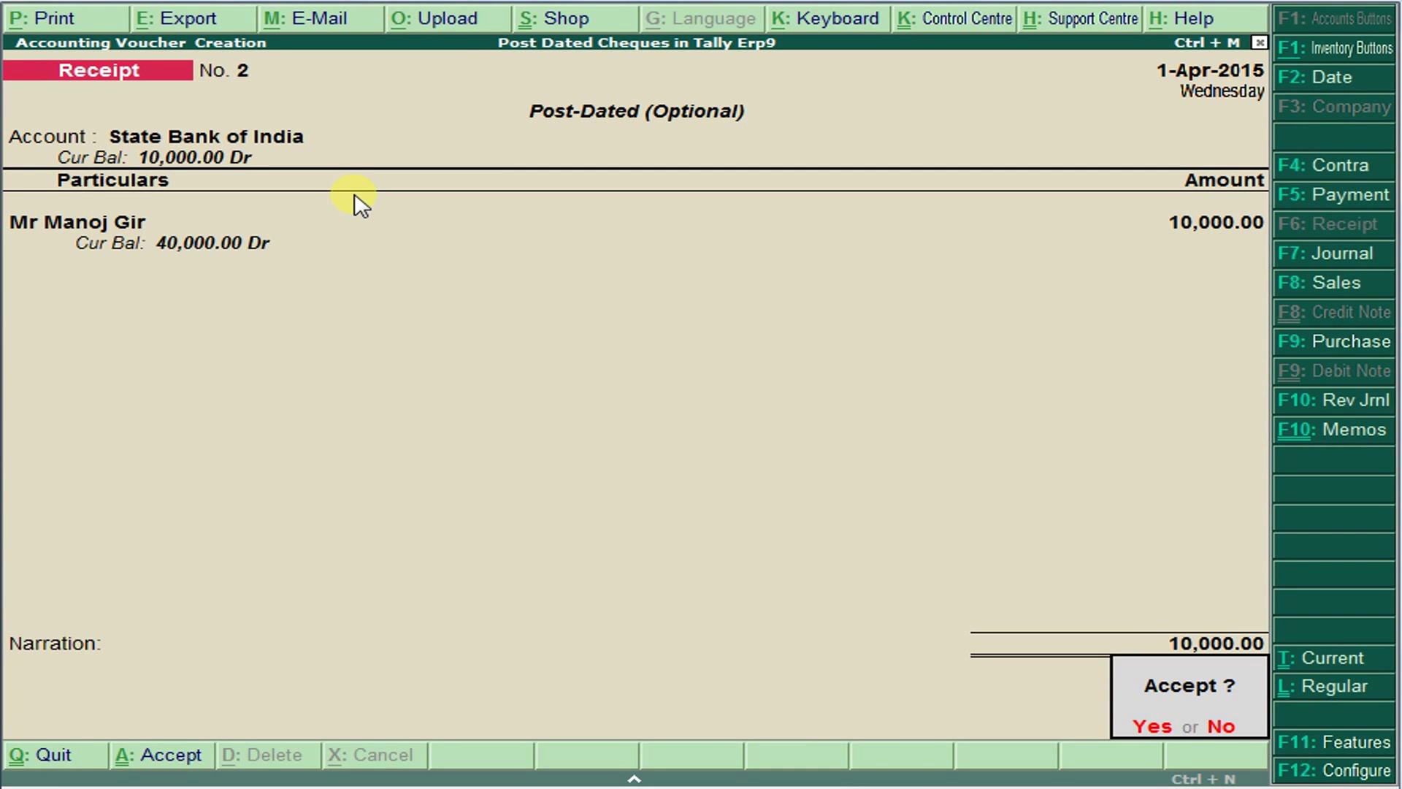
pyautogui.press('Return')
pyautogui.press('Escape')
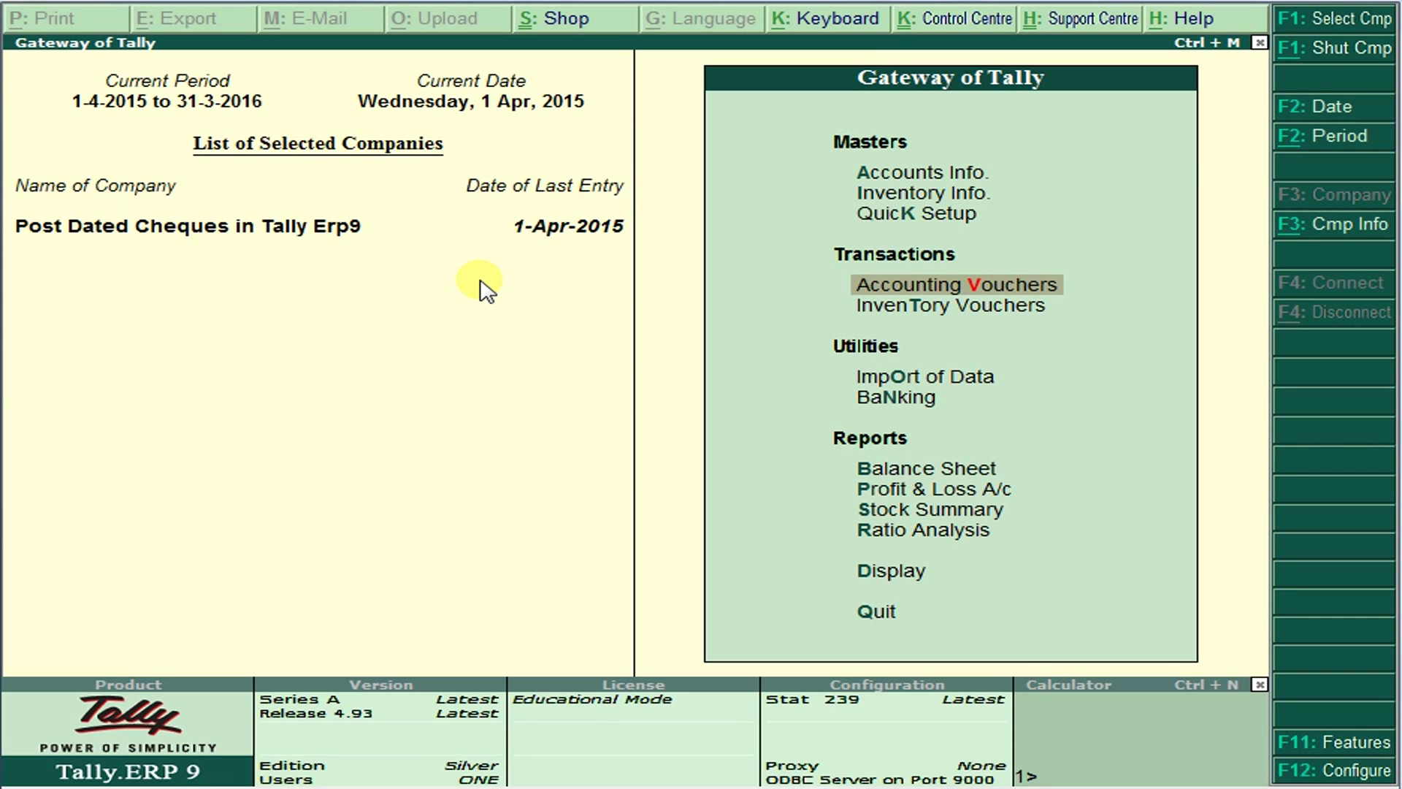
# Step: Display the Optional Vouchers exception report to check the recorded post-dated cheque receipts
pyautogui.press('Down')
pyautogui.press('Down')
pyautogui.press('Down')
pyautogui.press('Down')
pyautogui.press('Down')
pyautogui.press('Down')
pyautogui.press('Down')
pyautogui.press('Down')
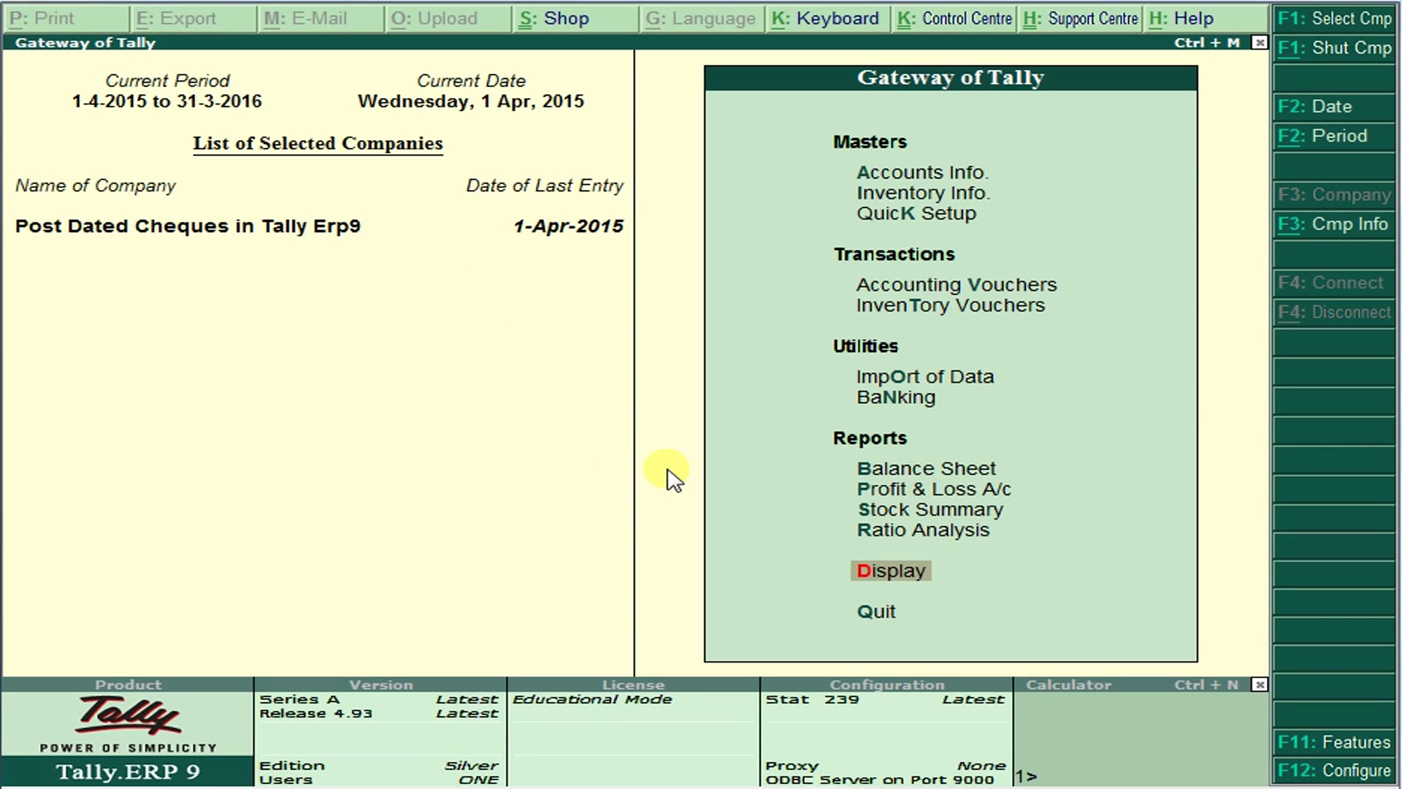
pyautogui.click(907, 573)
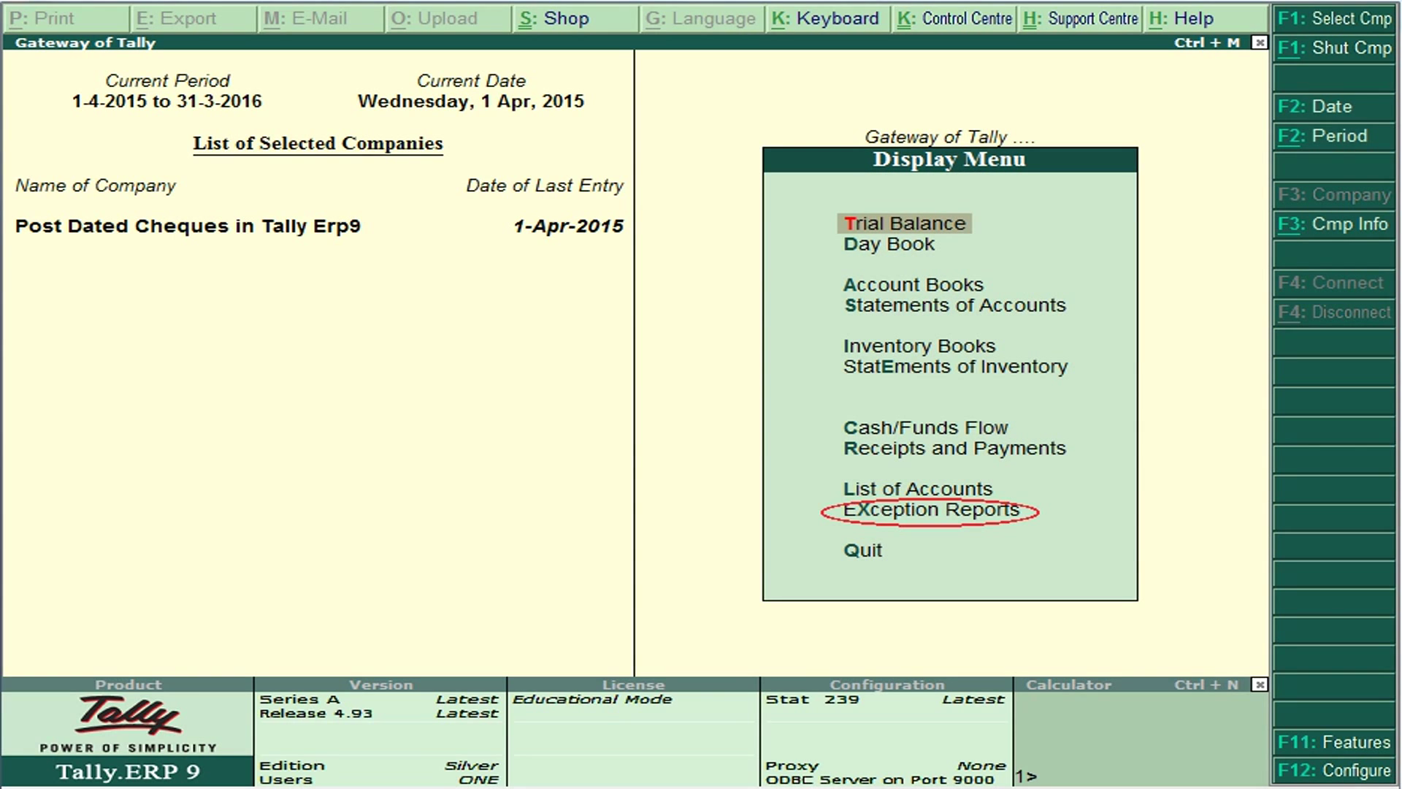
pyautogui.press('x')
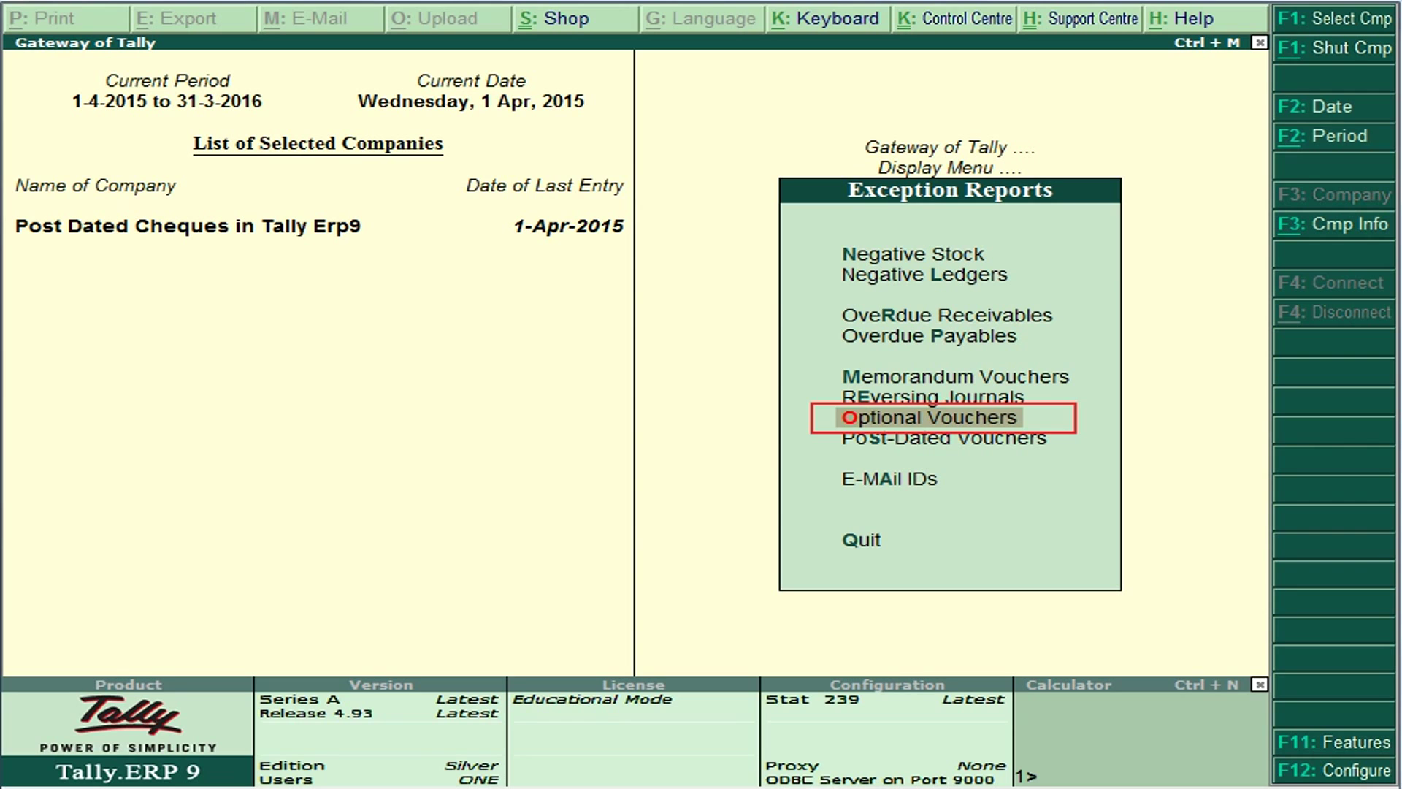
pyautogui.click(881, 419)
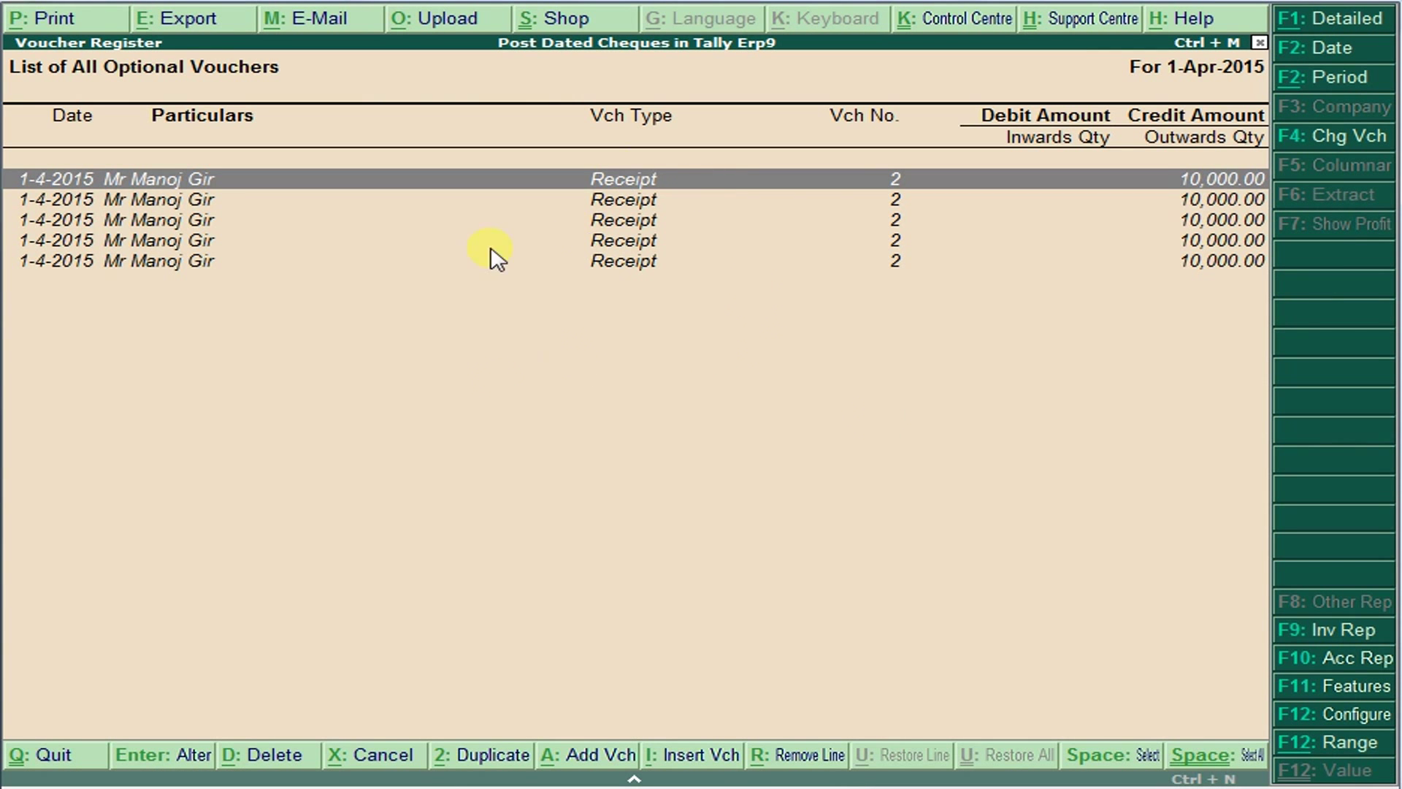
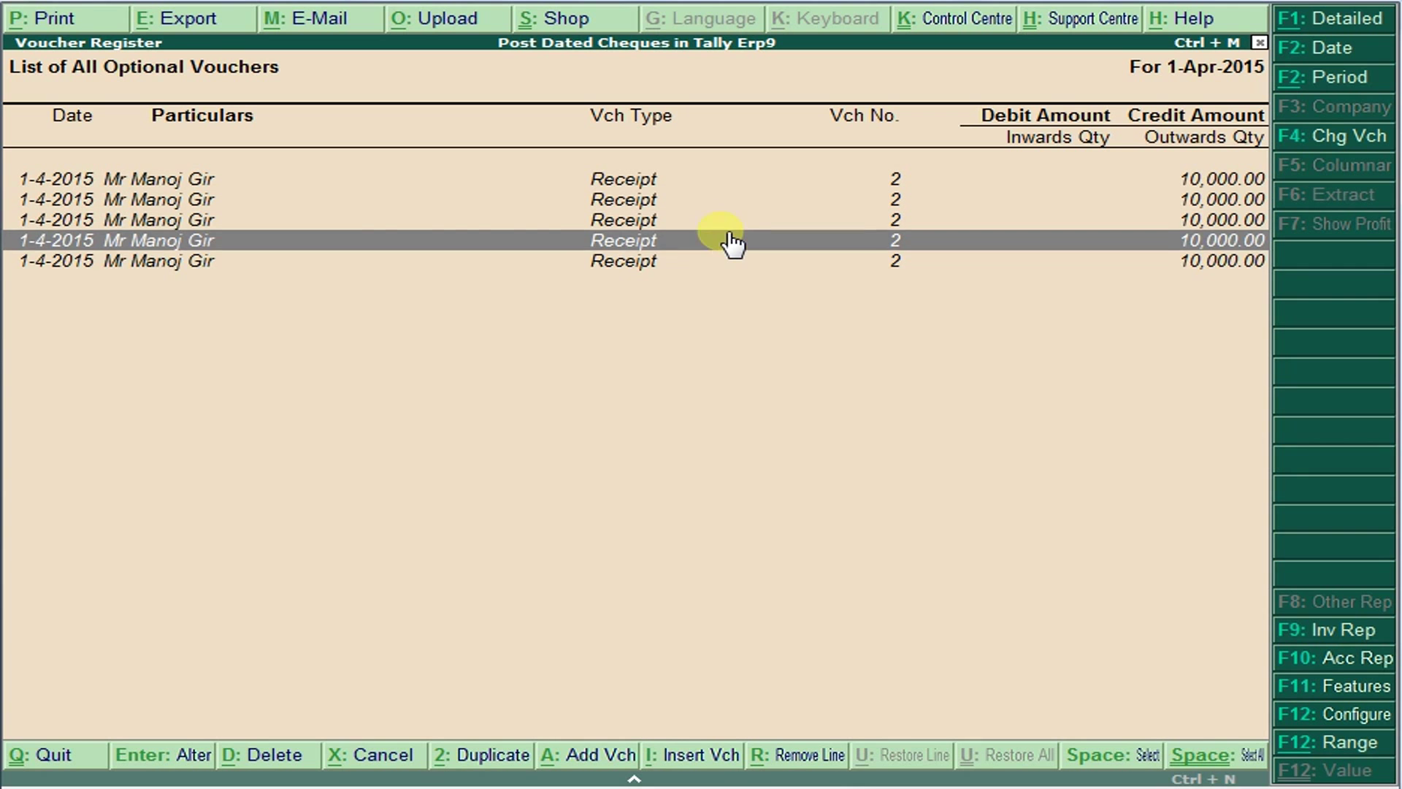
# Step: Go through the receipts in the optional vouchers list and return to the problem document for the first cheque's deposit terms
pyautogui.press('Up')
pyautogui.press('Up')
pyautogui.press('Up')
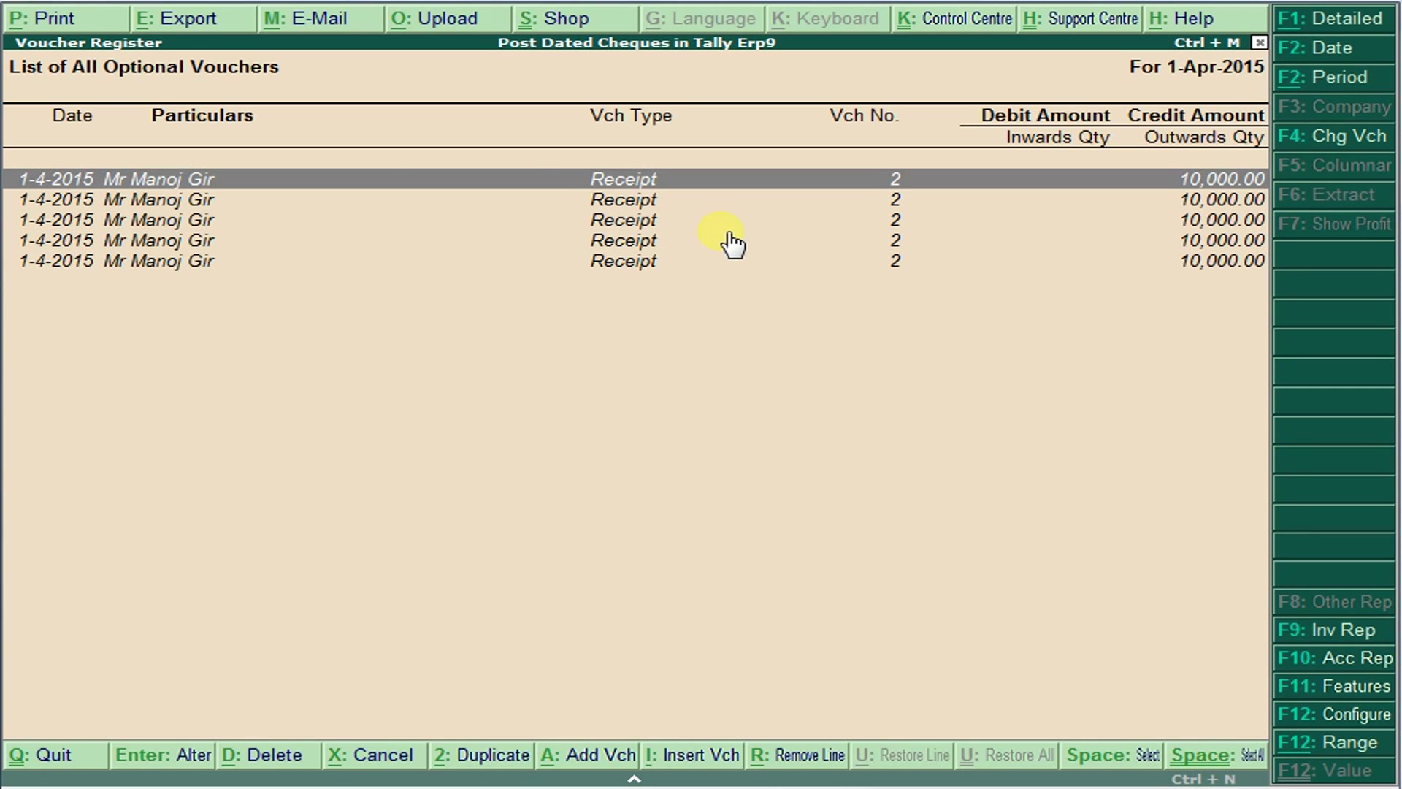
pyautogui.hotkey('alt', 'Tab')
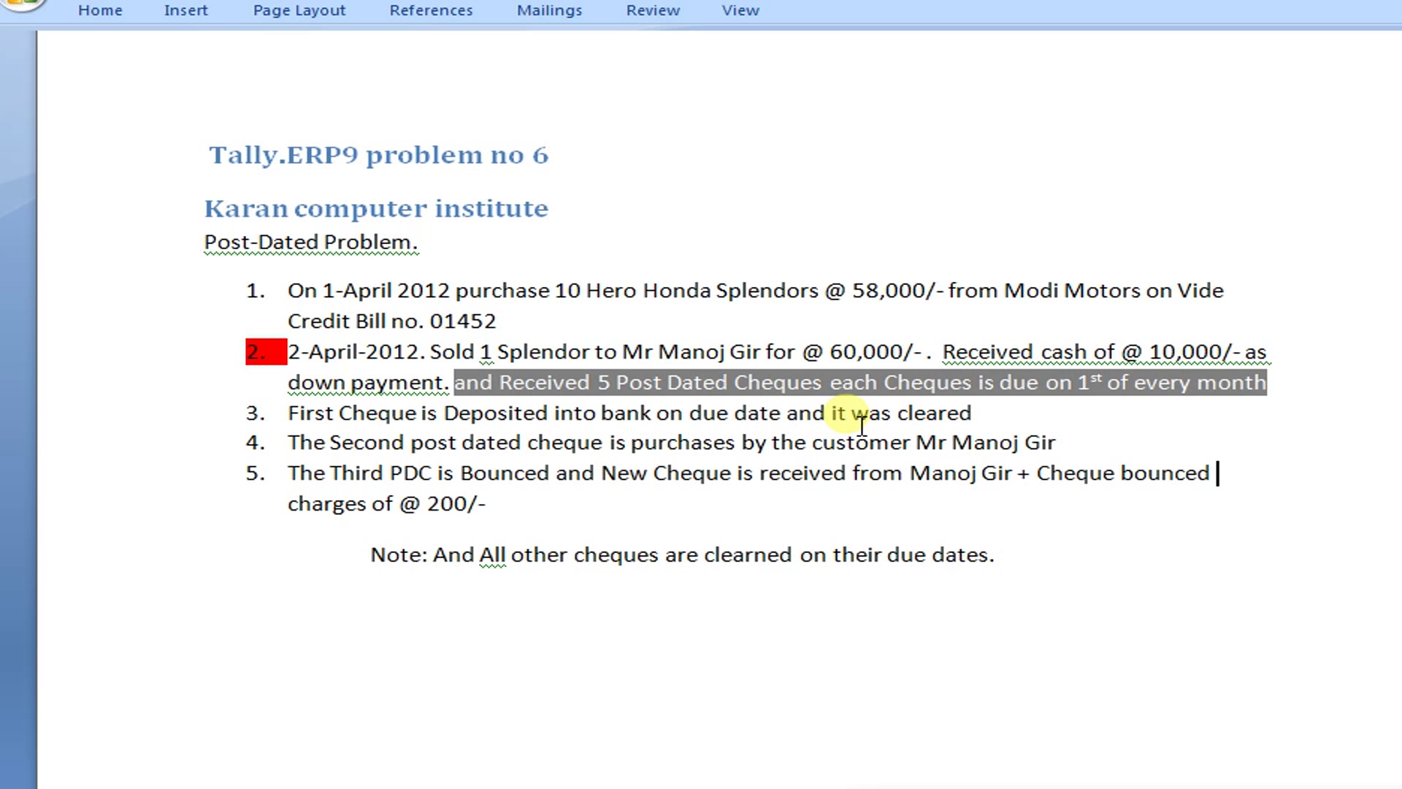
# Step: Convert the first optional cheque receipt to a regular voucher dated 1-May-2015, keeping its bank allocation details, and accept it
pyautogui.hotkey('alt', 'Tab')
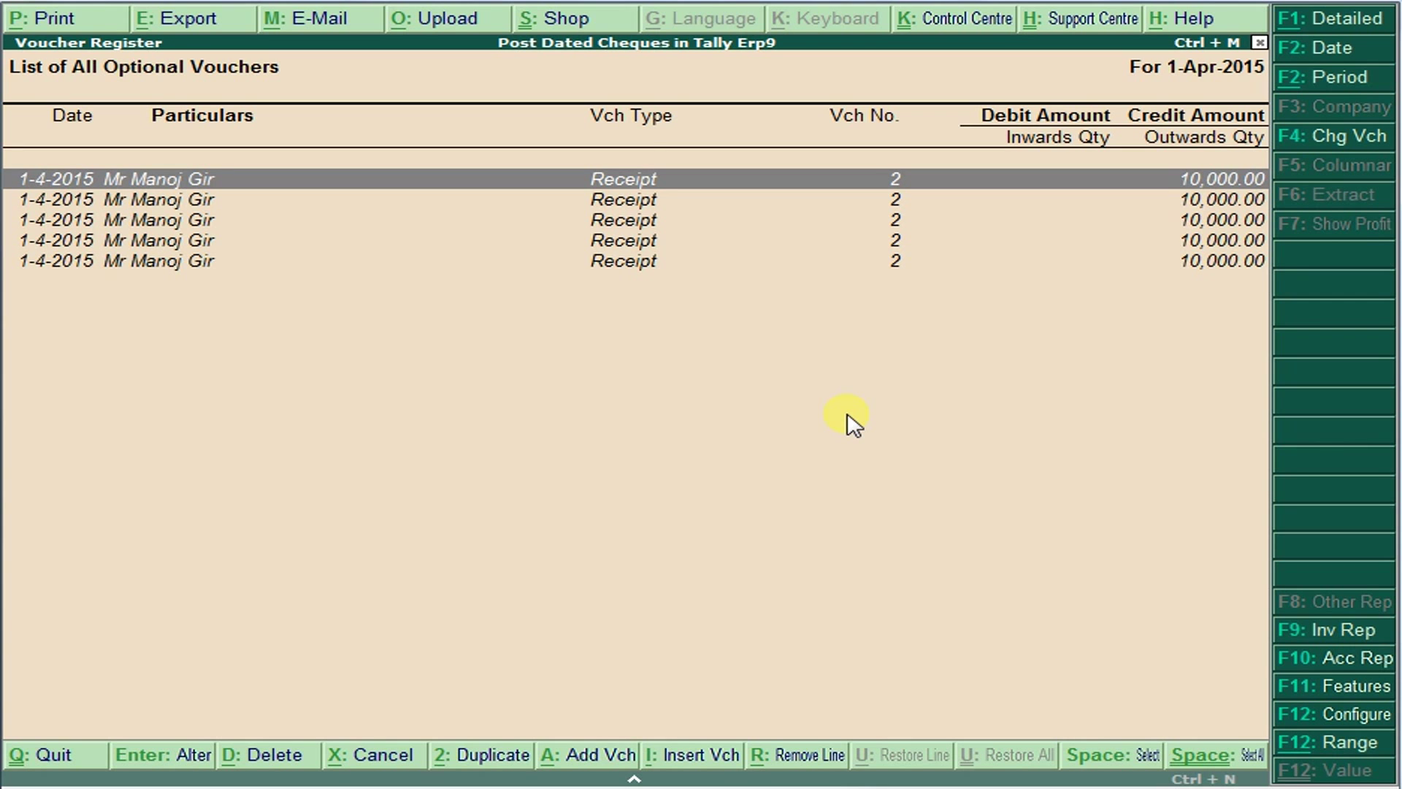
pyautogui.press('Return')
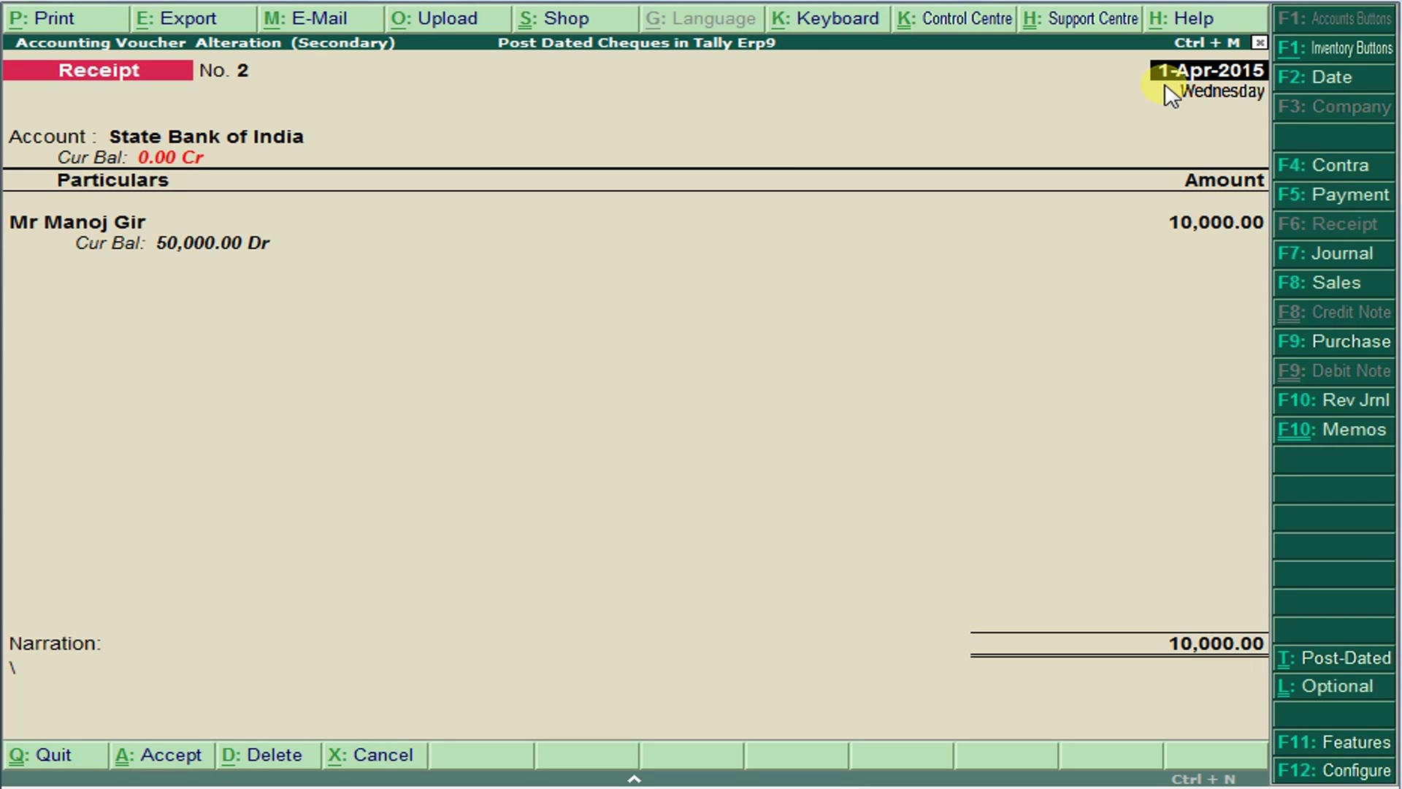
pyautogui.write('MAY')
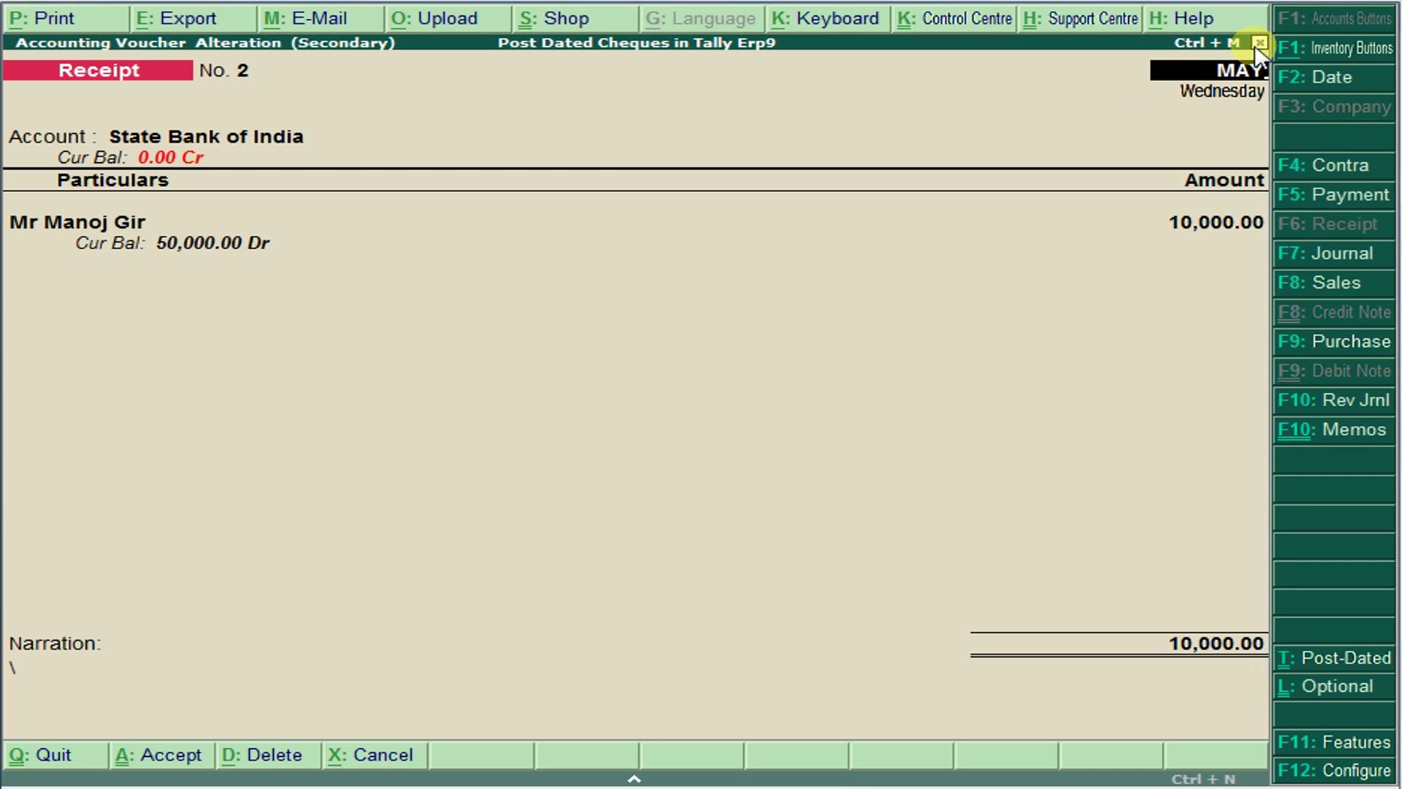
pyautogui.press('Return')
pyautogui.press('Return')
pyautogui.press('Return')
pyautogui.press('Return')
pyautogui.press('Return')
pyautogui.press('Return')
pyautogui.press('Return')
pyautogui.press('Return')
pyautogui.press('Return')
pyautogui.press('Return')
pyautogui.press('Return')
pyautogui.press('Return')
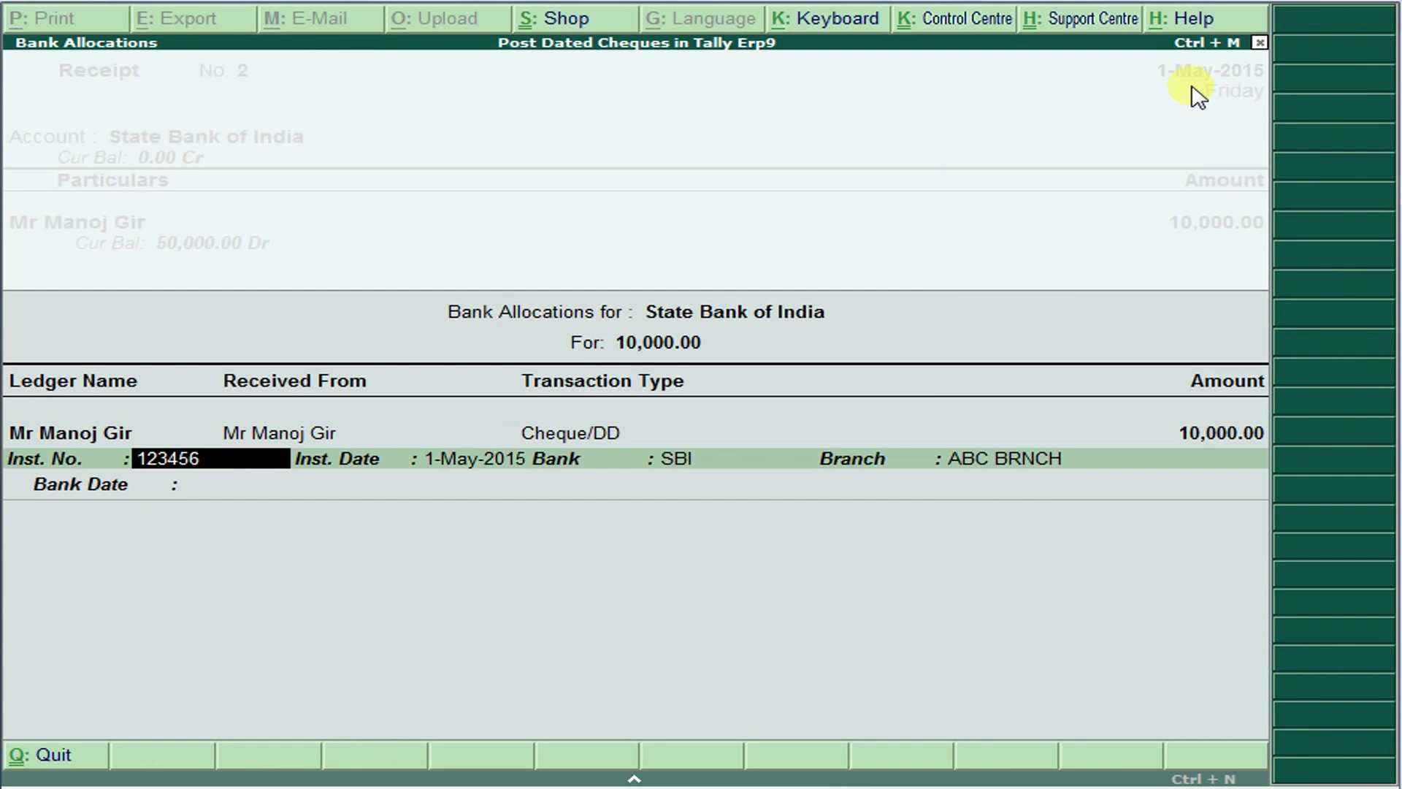
pyautogui.press('Return')
pyautogui.press('Return')
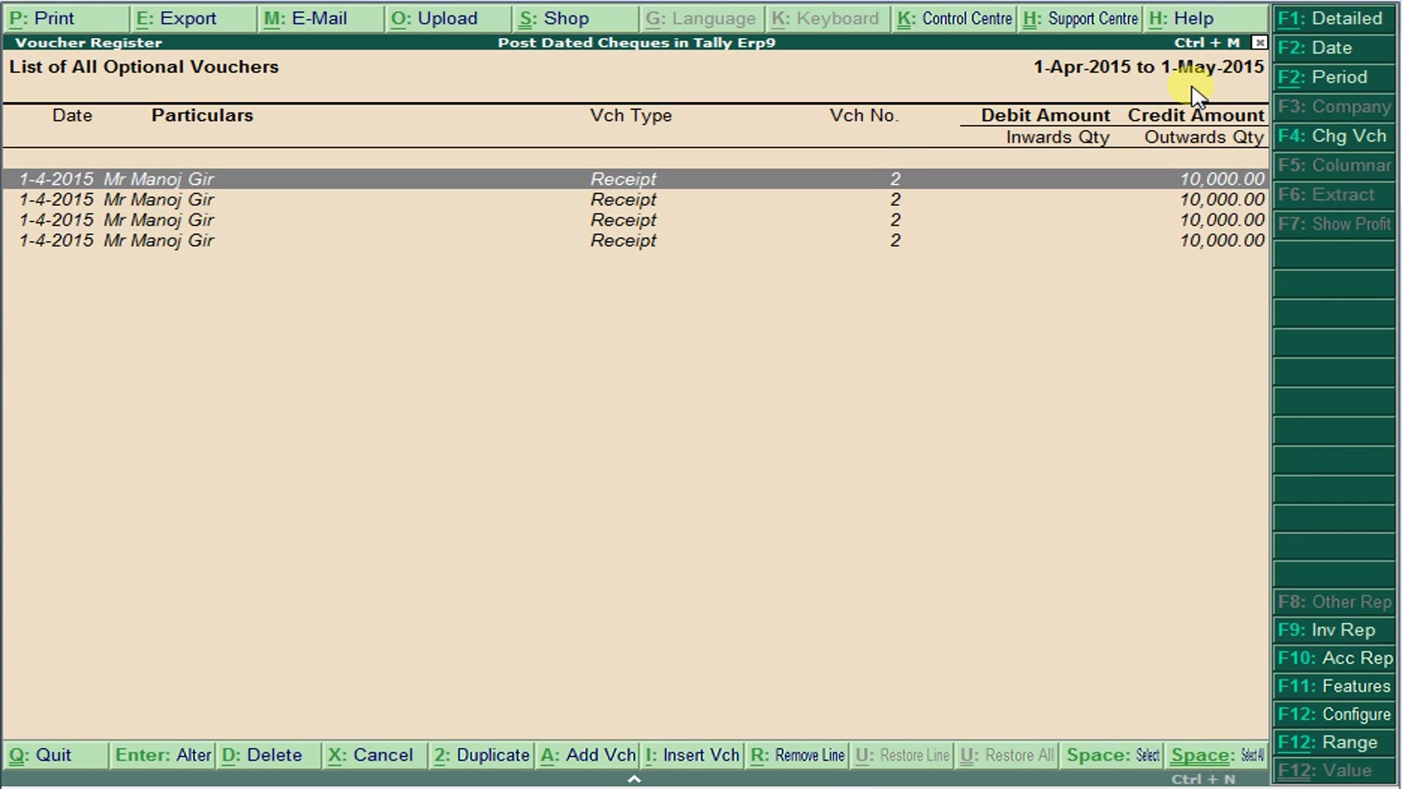
# Step: Check the problem document for the second cheque's terms, and date the first remaining optional receipt 1-Jun-2015
pyautogui.press('Down')
pyautogui.press('Down')
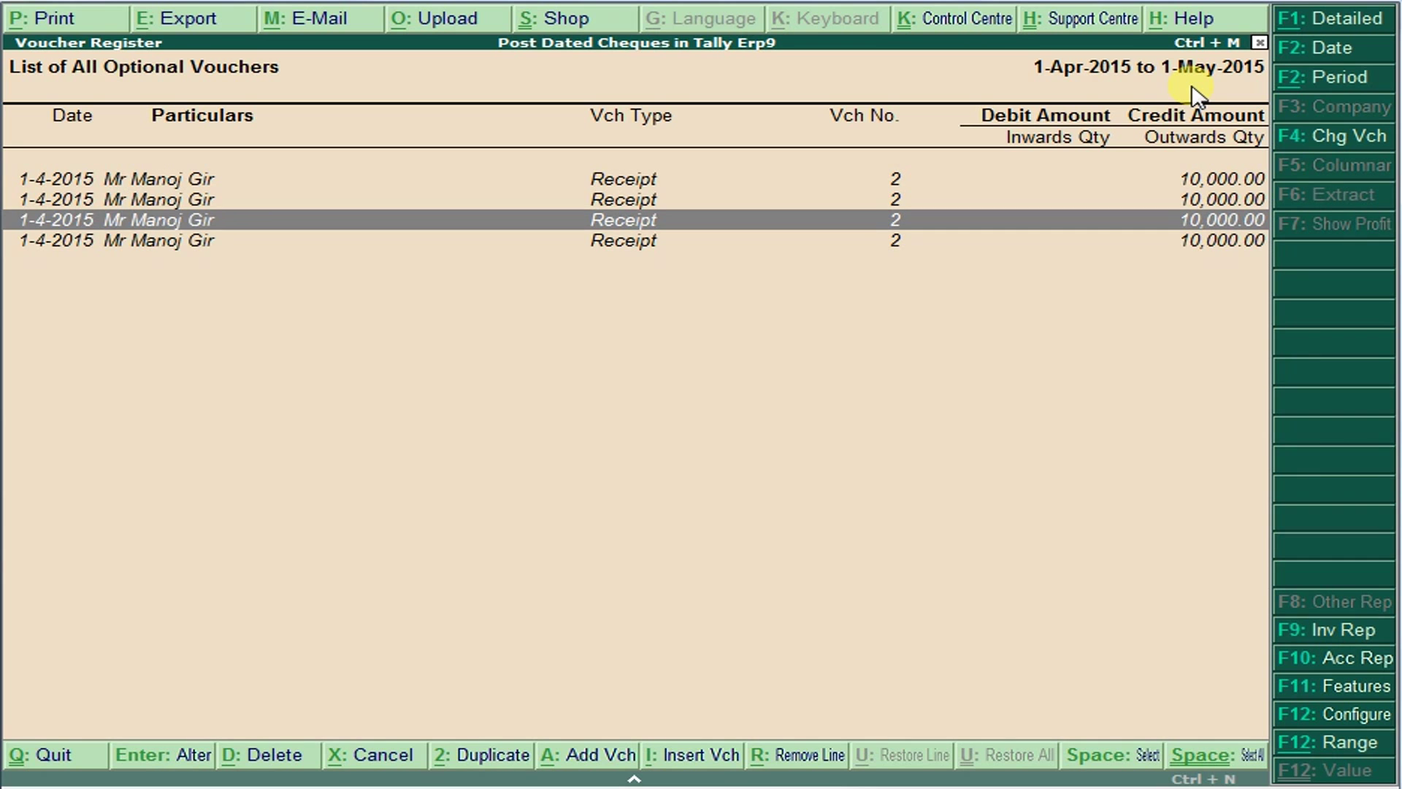
pyautogui.hotkey('alt', 'Tab')
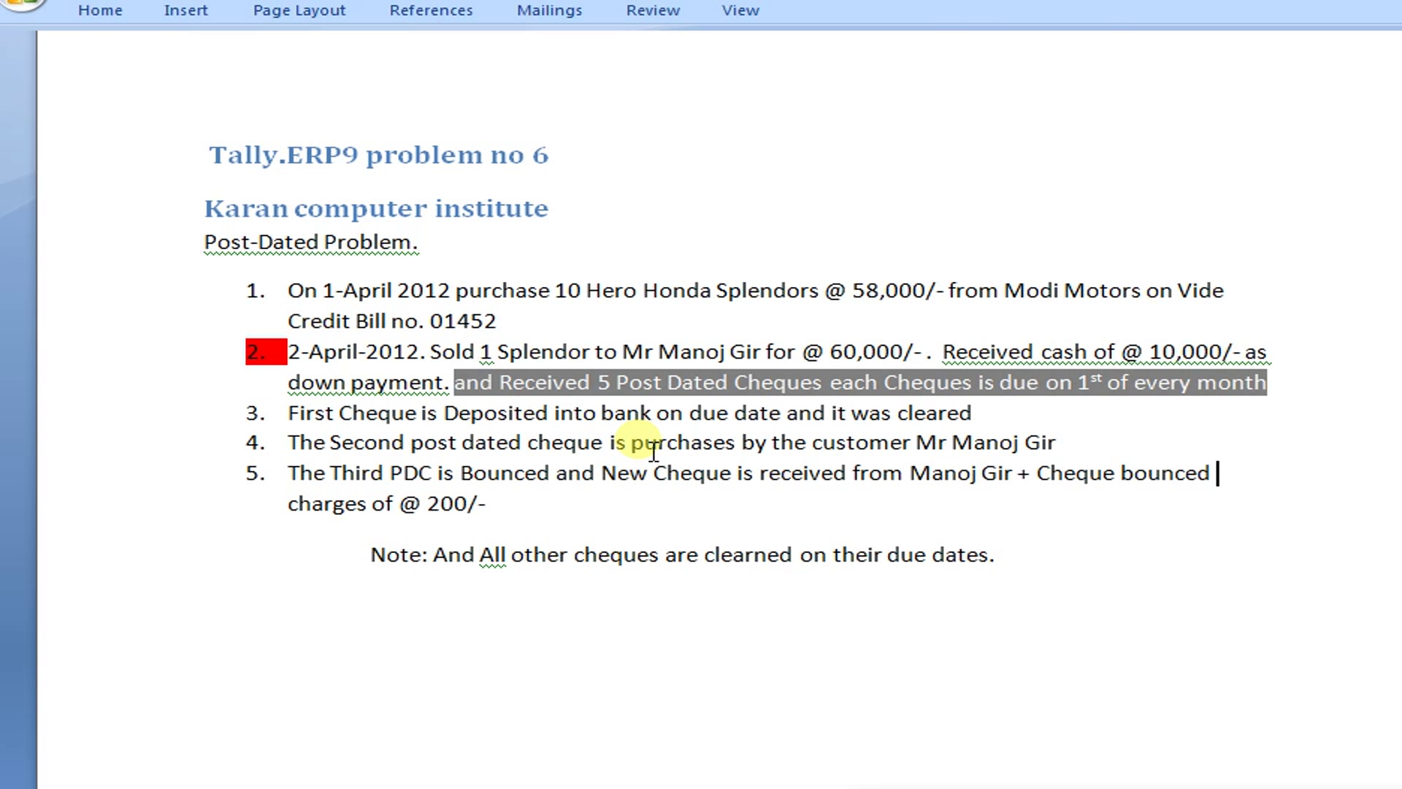
pyautogui.hotkey('alt', 'Tab')
pyautogui.press('Up')
pyautogui.press('Up')
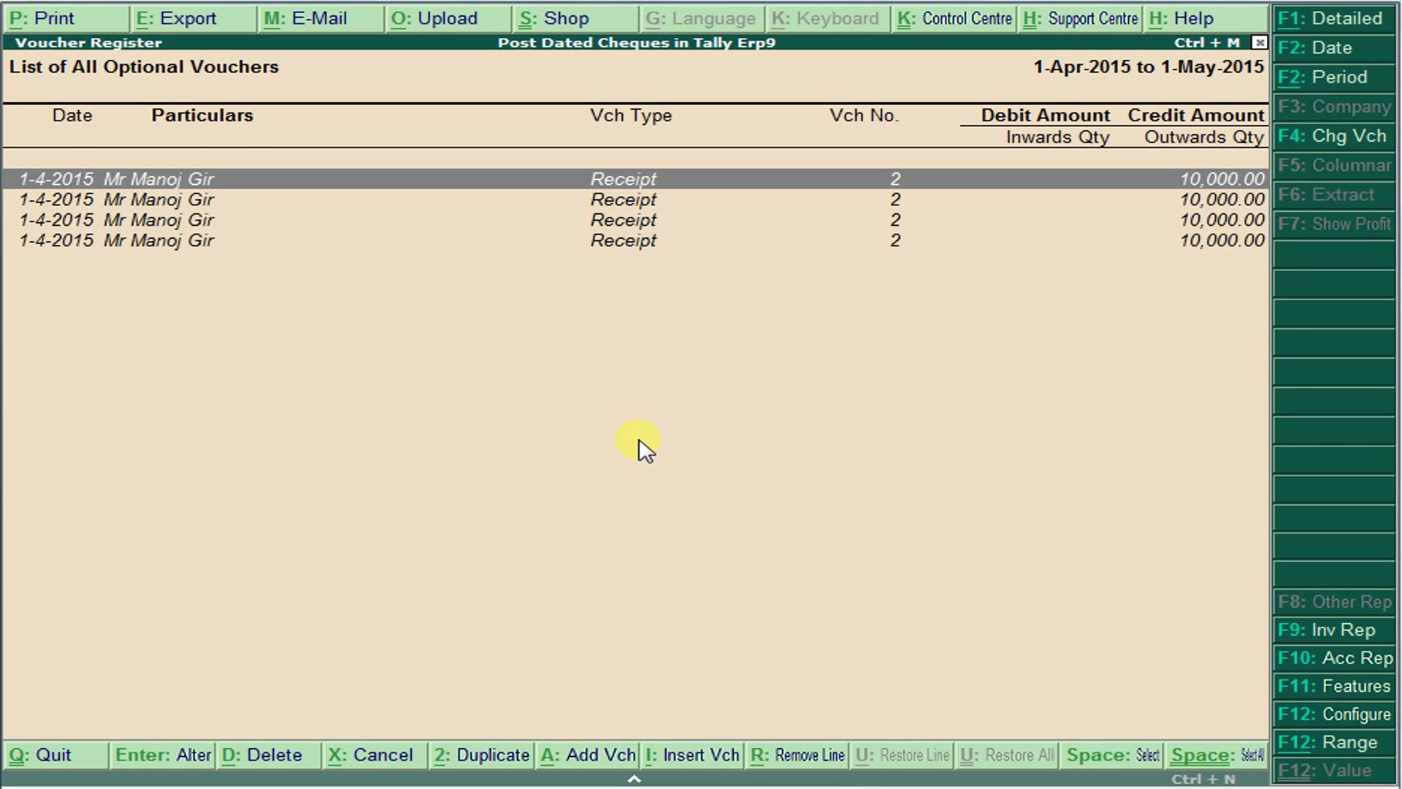
pyautogui.press('Return')
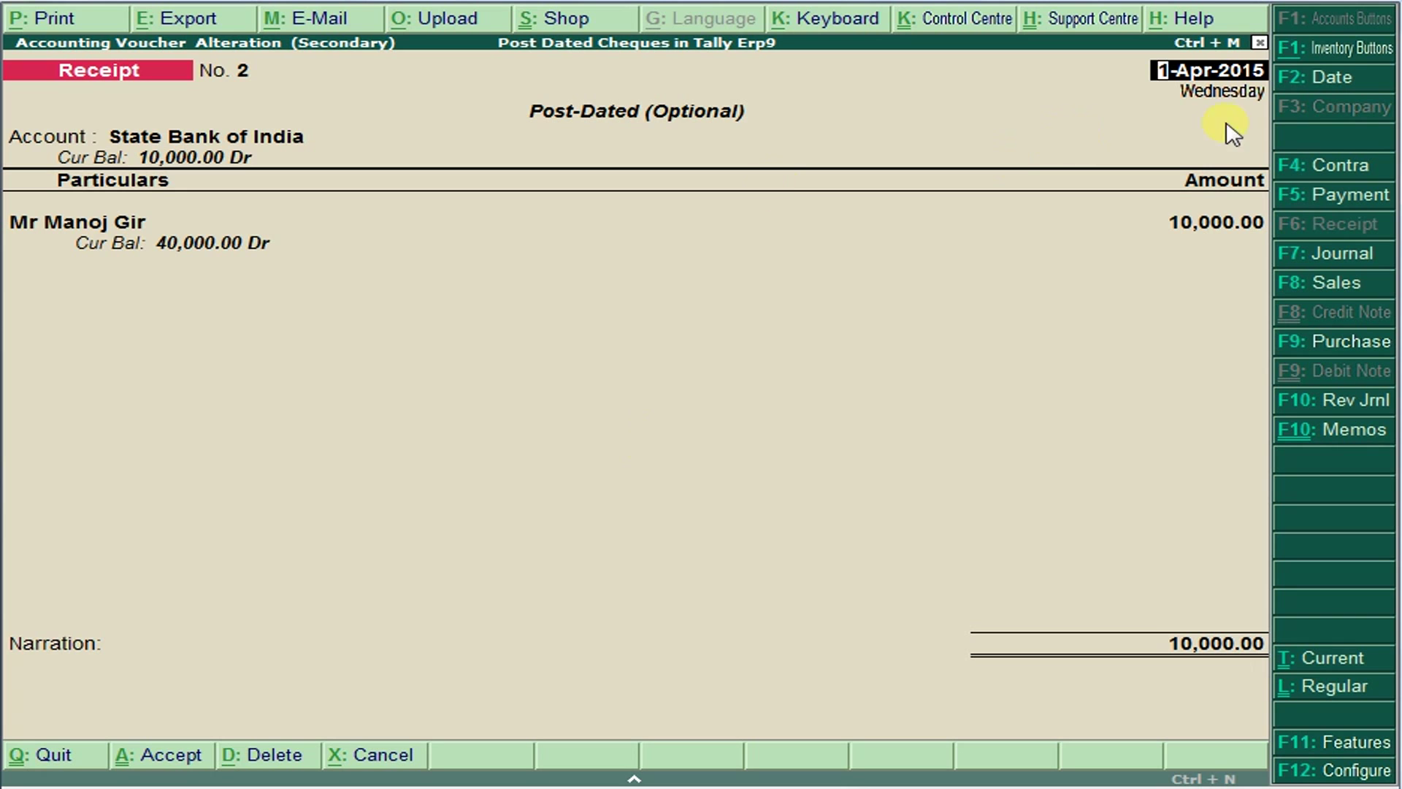
pyautogui.write('JUN')
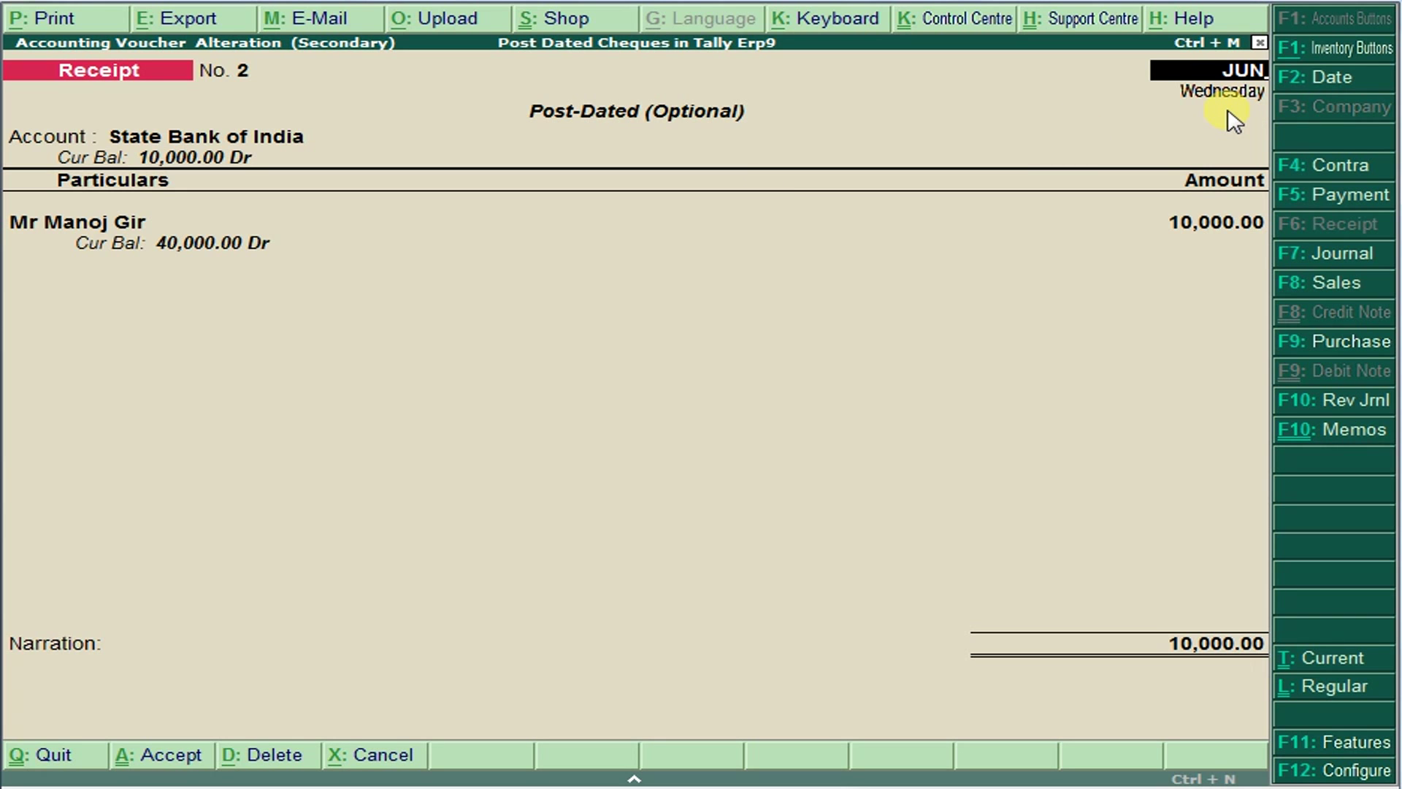
pyautogui.press('Return')
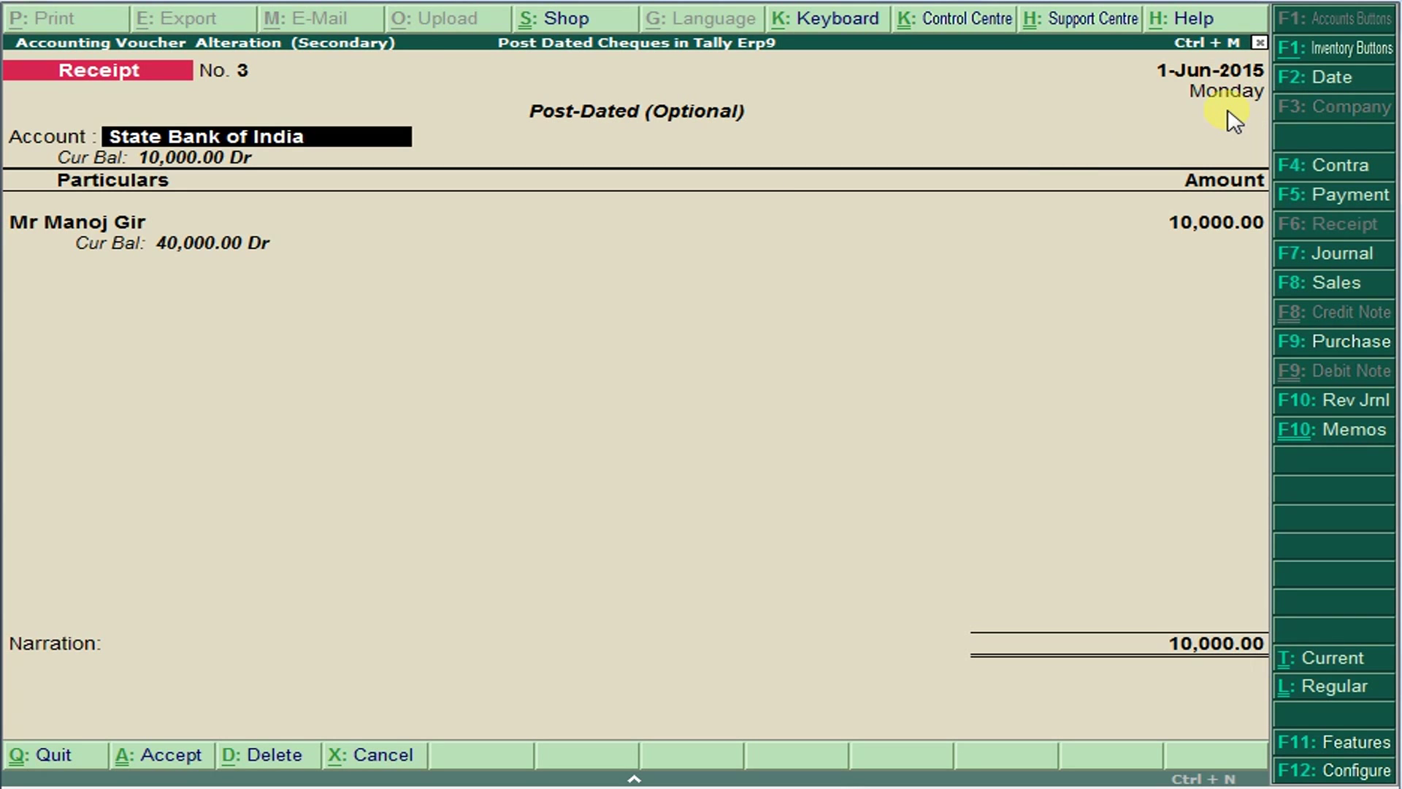
# Step: Set the 1-Jun-2015 receipt's account to Cash, make it a current regular voucher, accept it and return to the optional vouchers list
pyautogui.write('CA')
pyautogui.press('Return')
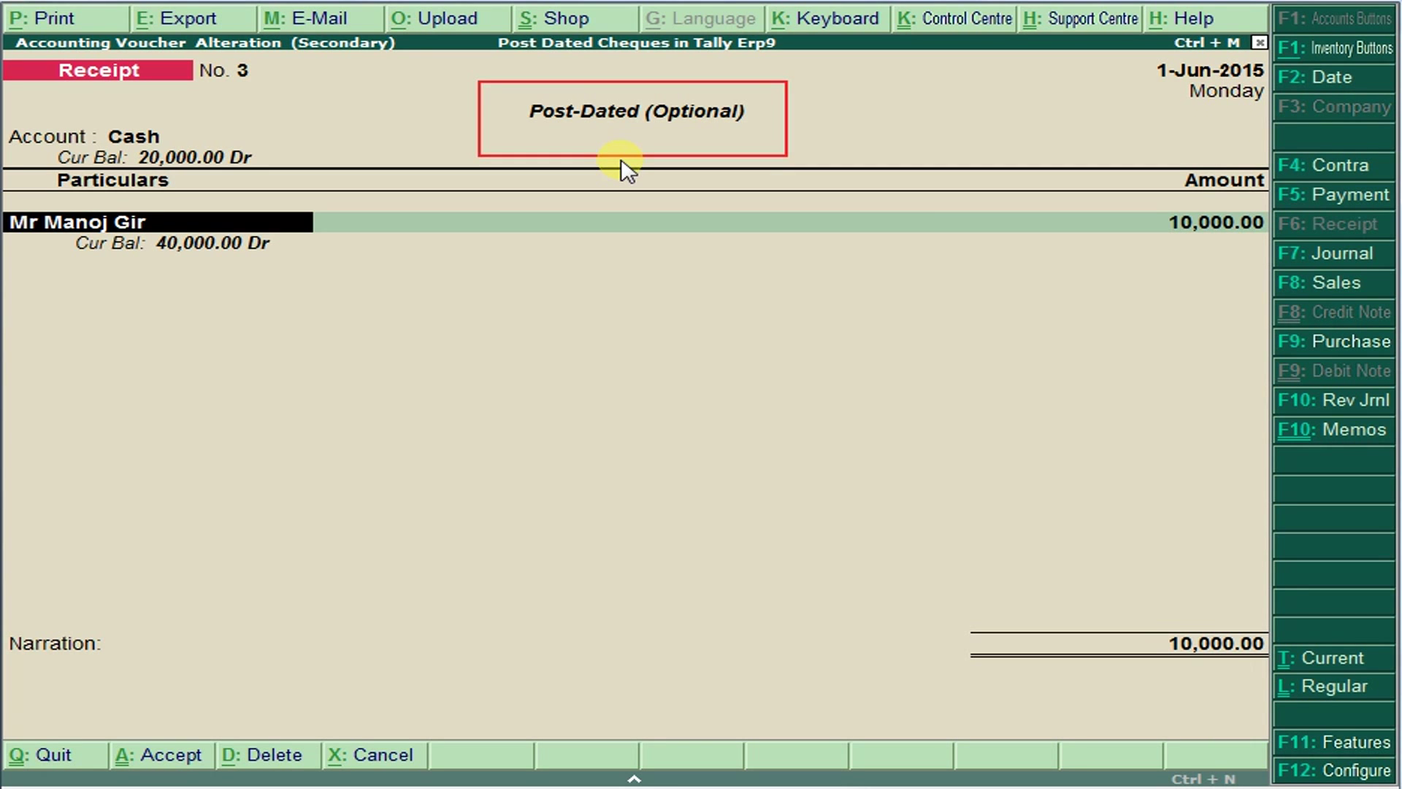
pyautogui.hotkey('ctrl', 't')
pyautogui.hotkey('ctrl', 'l')
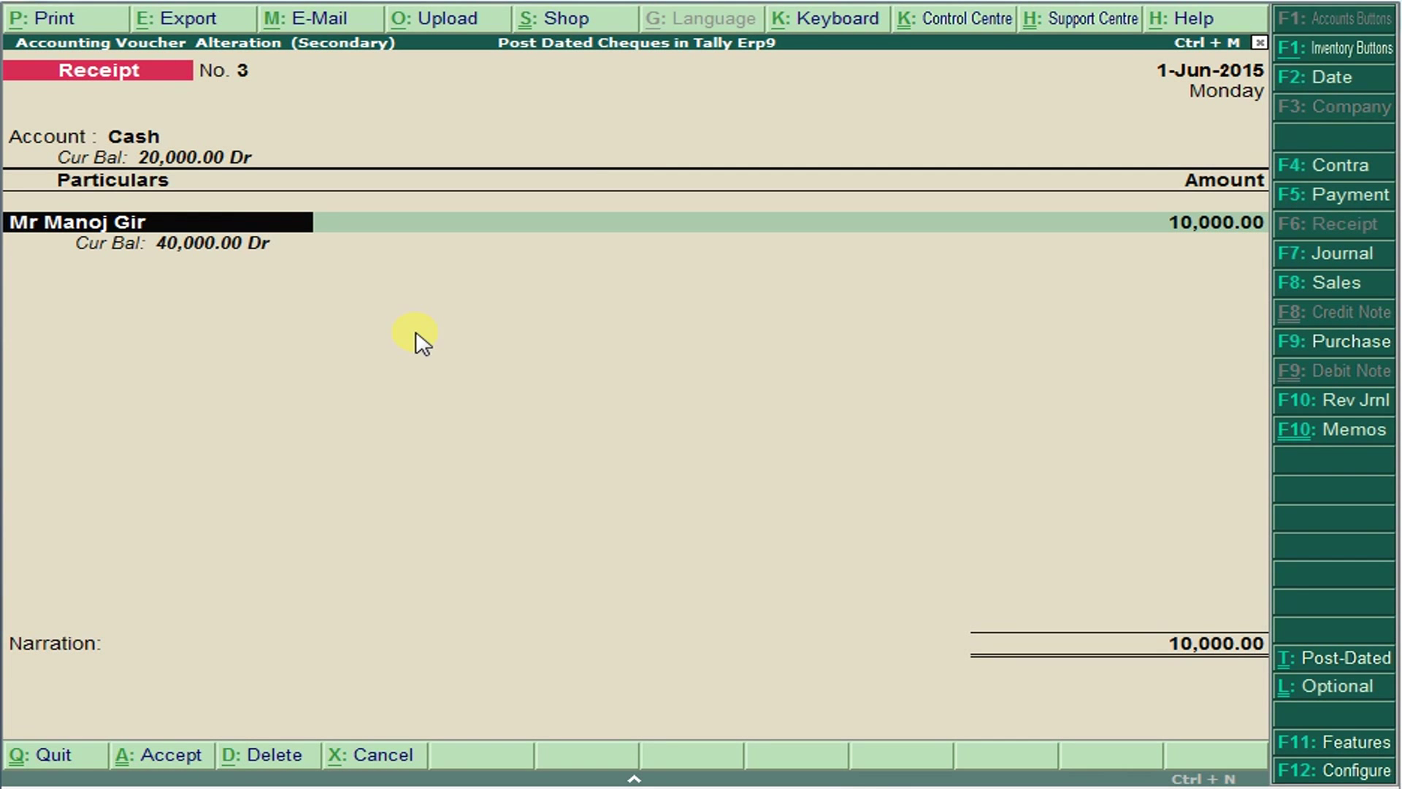
pyautogui.press('Return')
pyautogui.hotkey('ctrl', 'a')
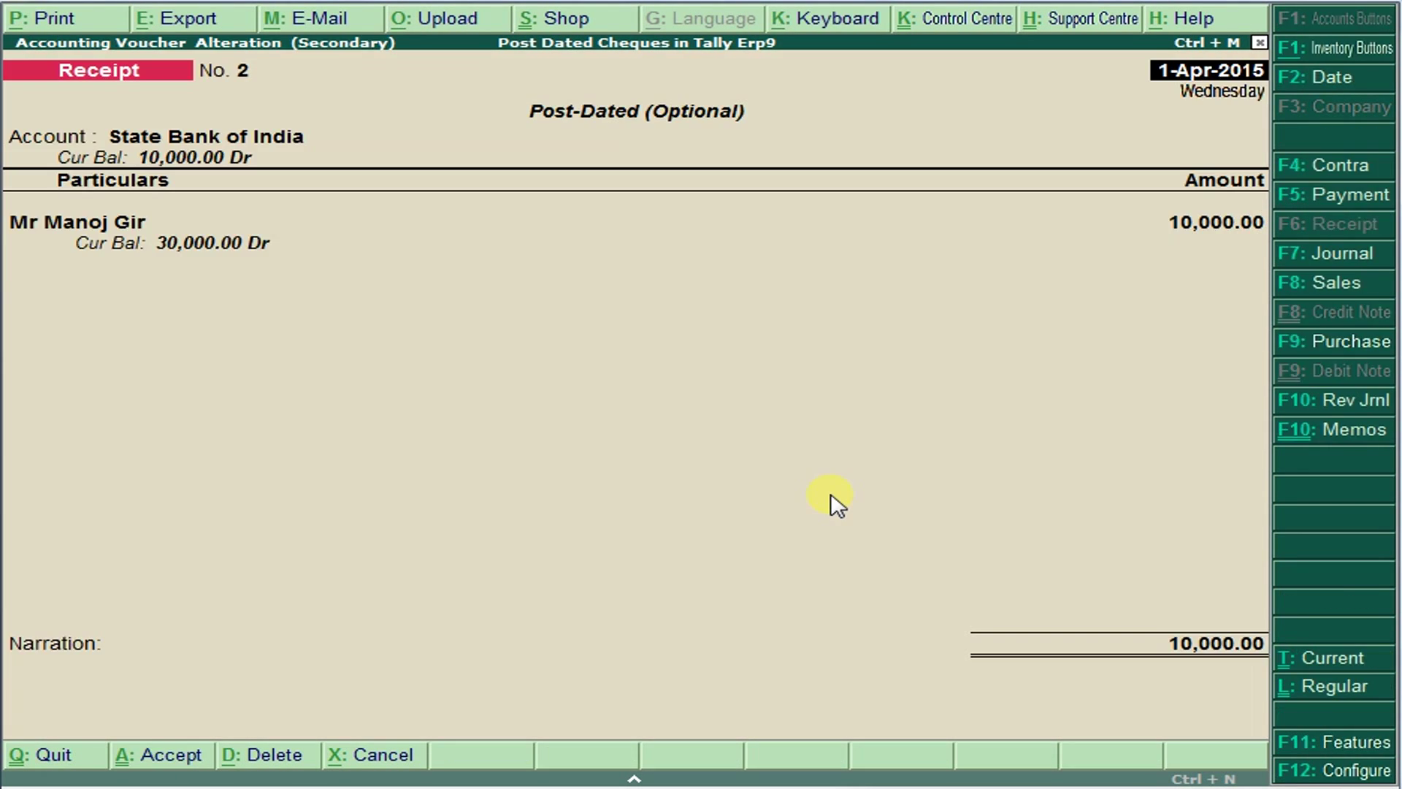
pyautogui.press('Escape')
pyautogui.press('y')
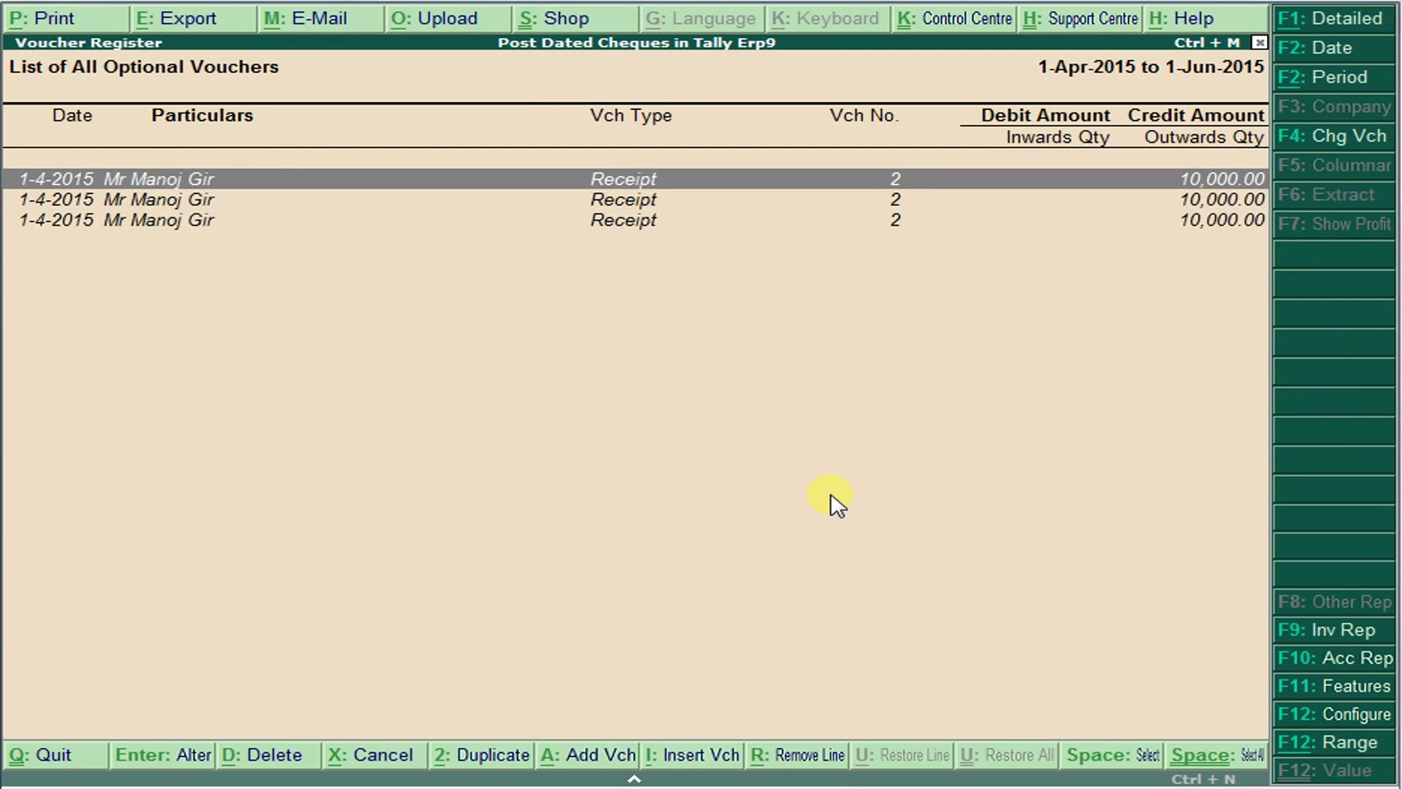
# Step: Check the problem document for the third cheque's terms and cancel the first remaining optional receipt voucher for the bounced cheque
pyautogui.hotkey('alt', 'Tab')
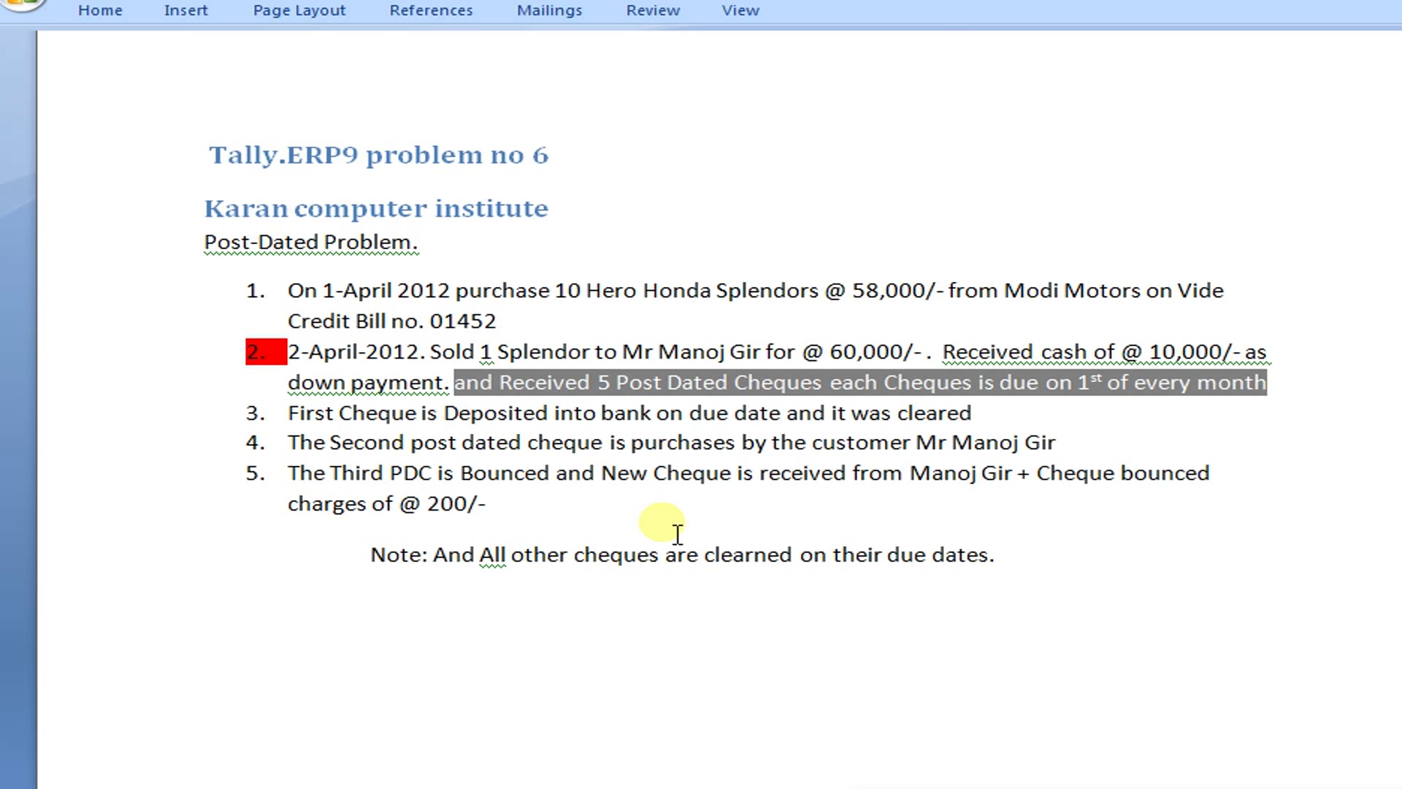
pyautogui.hotkey('alt', 'Tab')
pyautogui.press('Return')
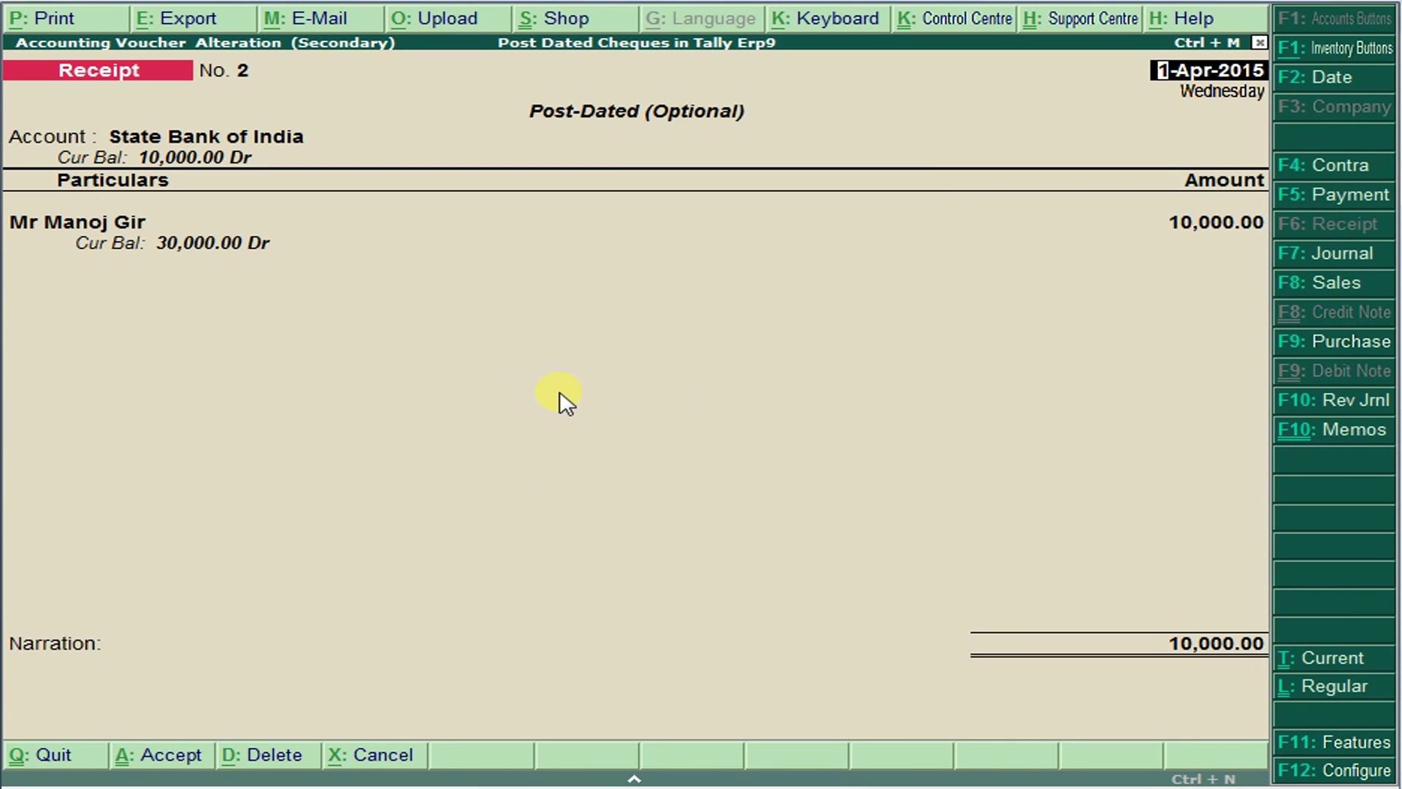
pyautogui.hotkey('alt', 'x')
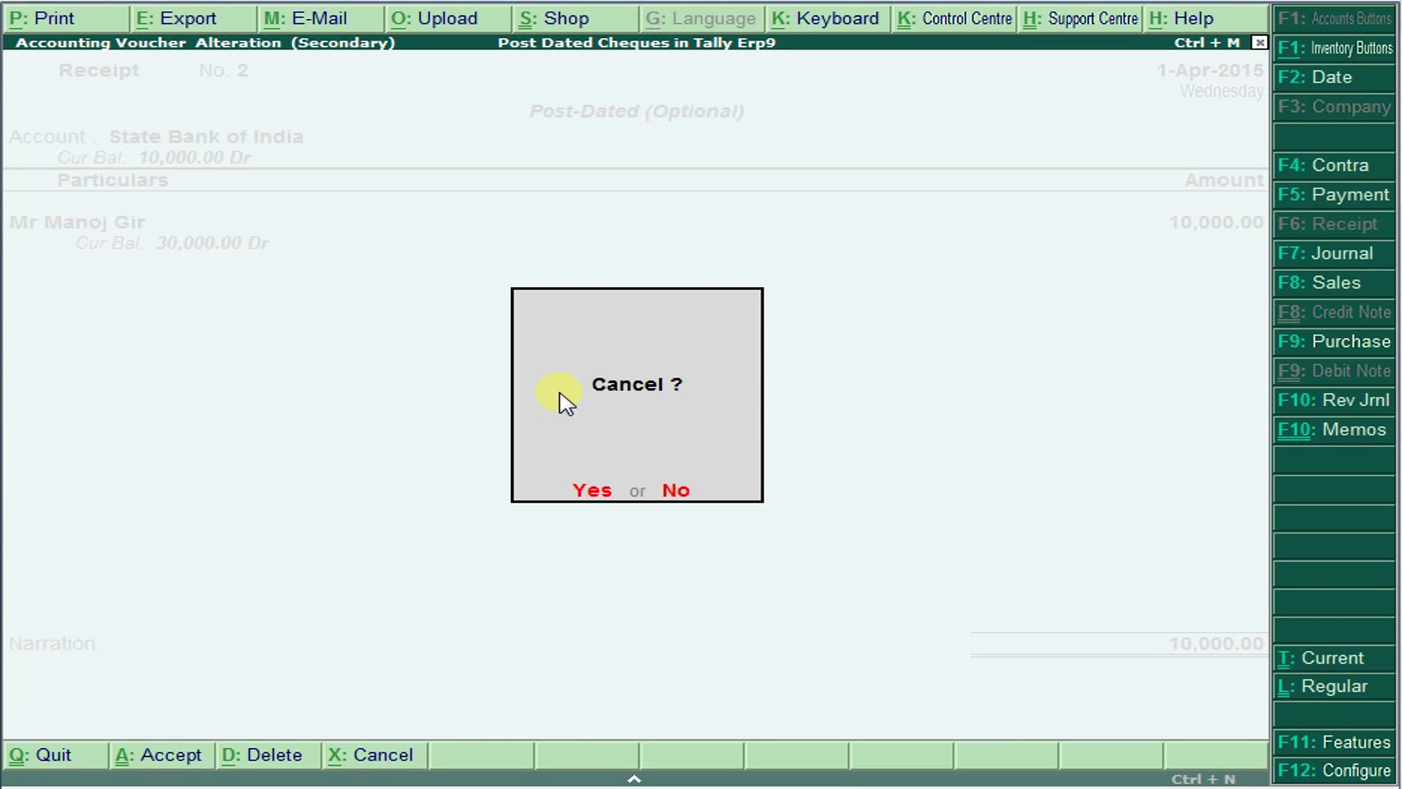
pyautogui.click(600, 492)
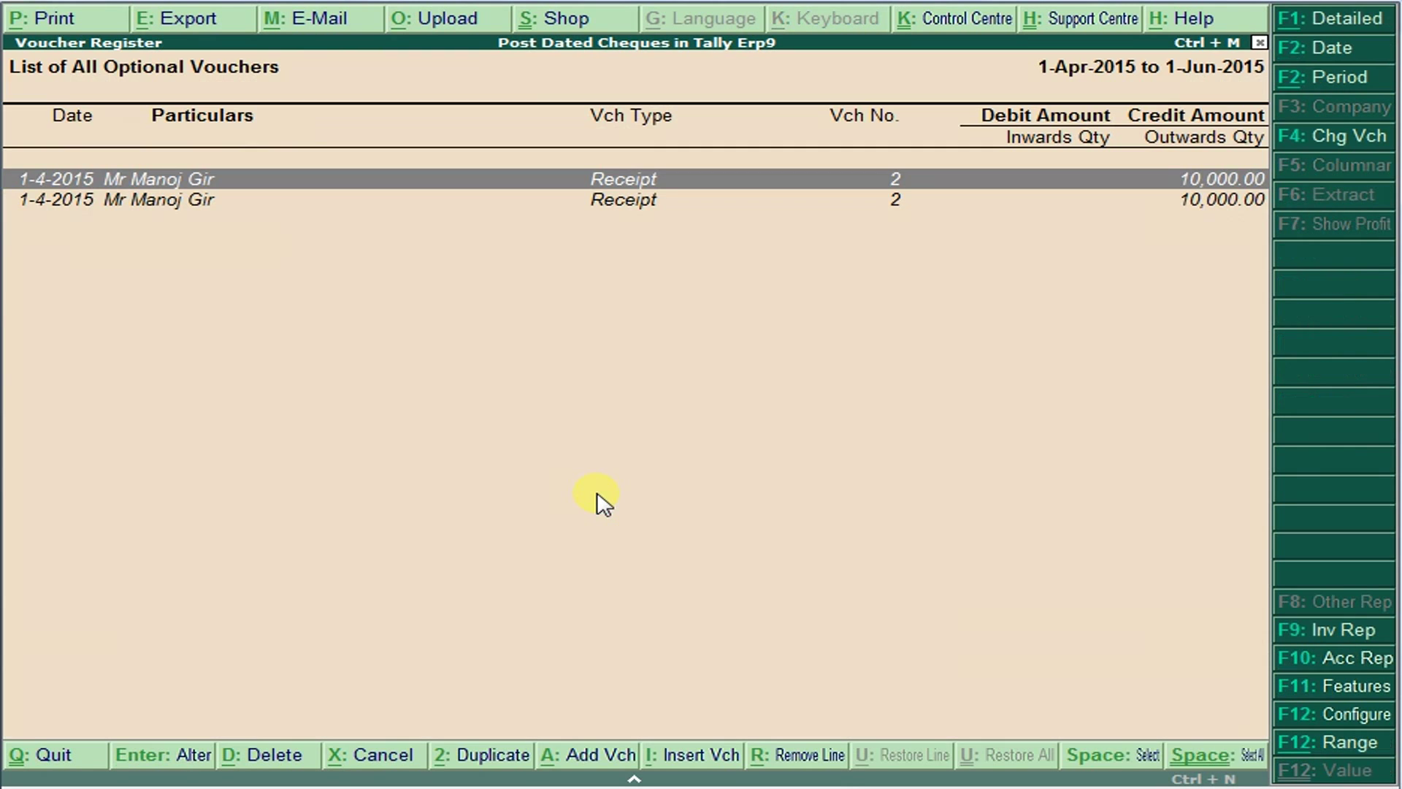
# Step: Review the bounced cheque's replacement terms in the problem document and undo the last text edit there
pyautogui.hotkey('alt', 'Tab')
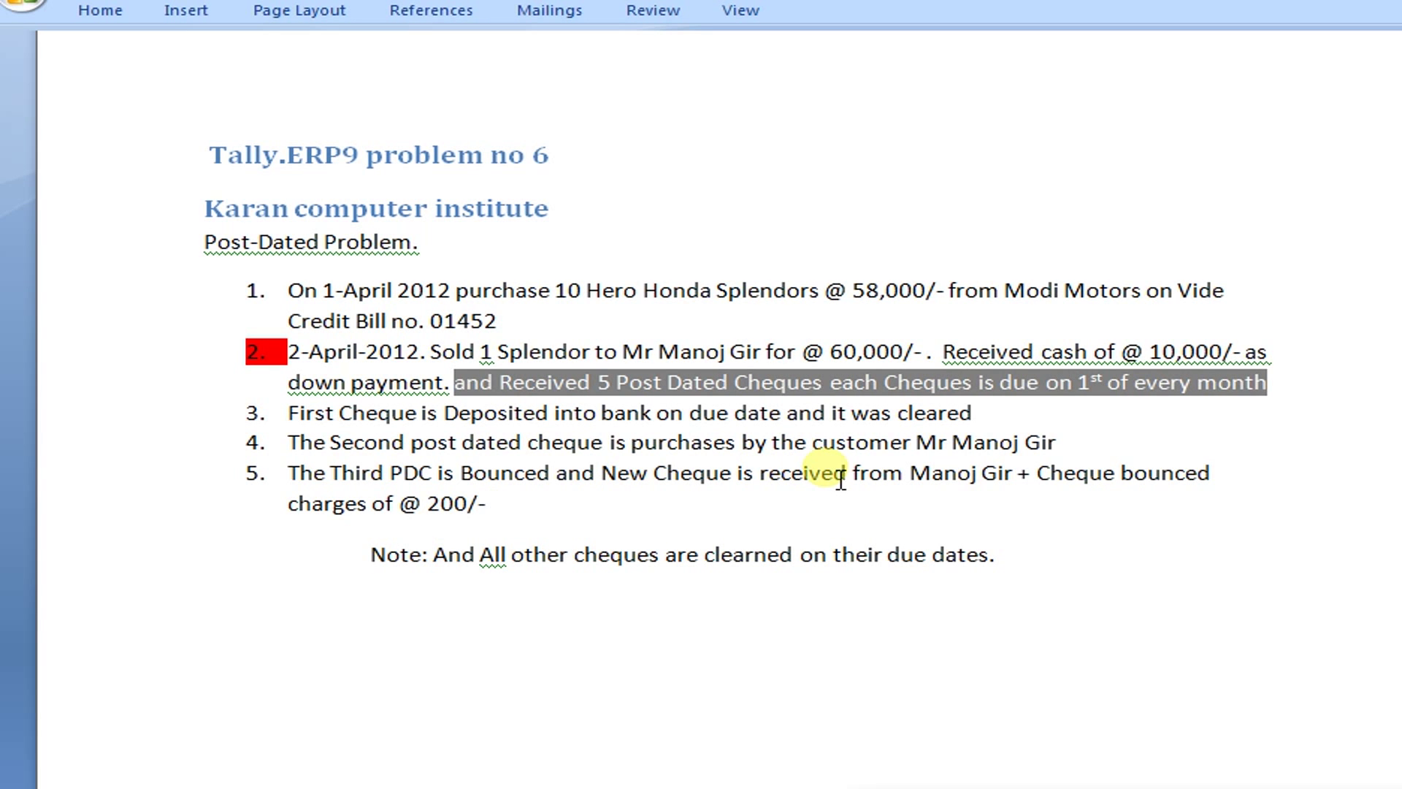
pyautogui.hotkey('ctrl', 'z')
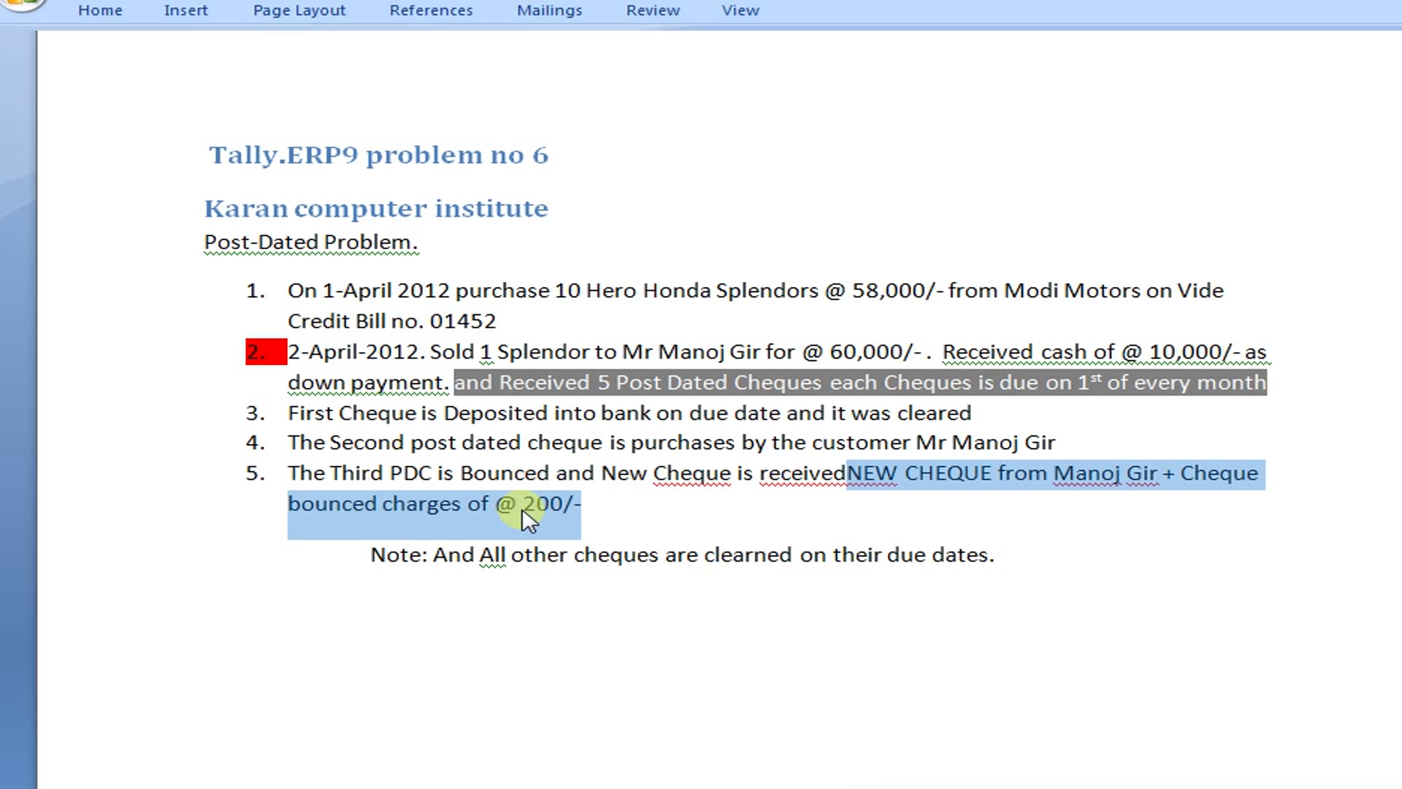
pyautogui.hotkey('alt', 'Tab')
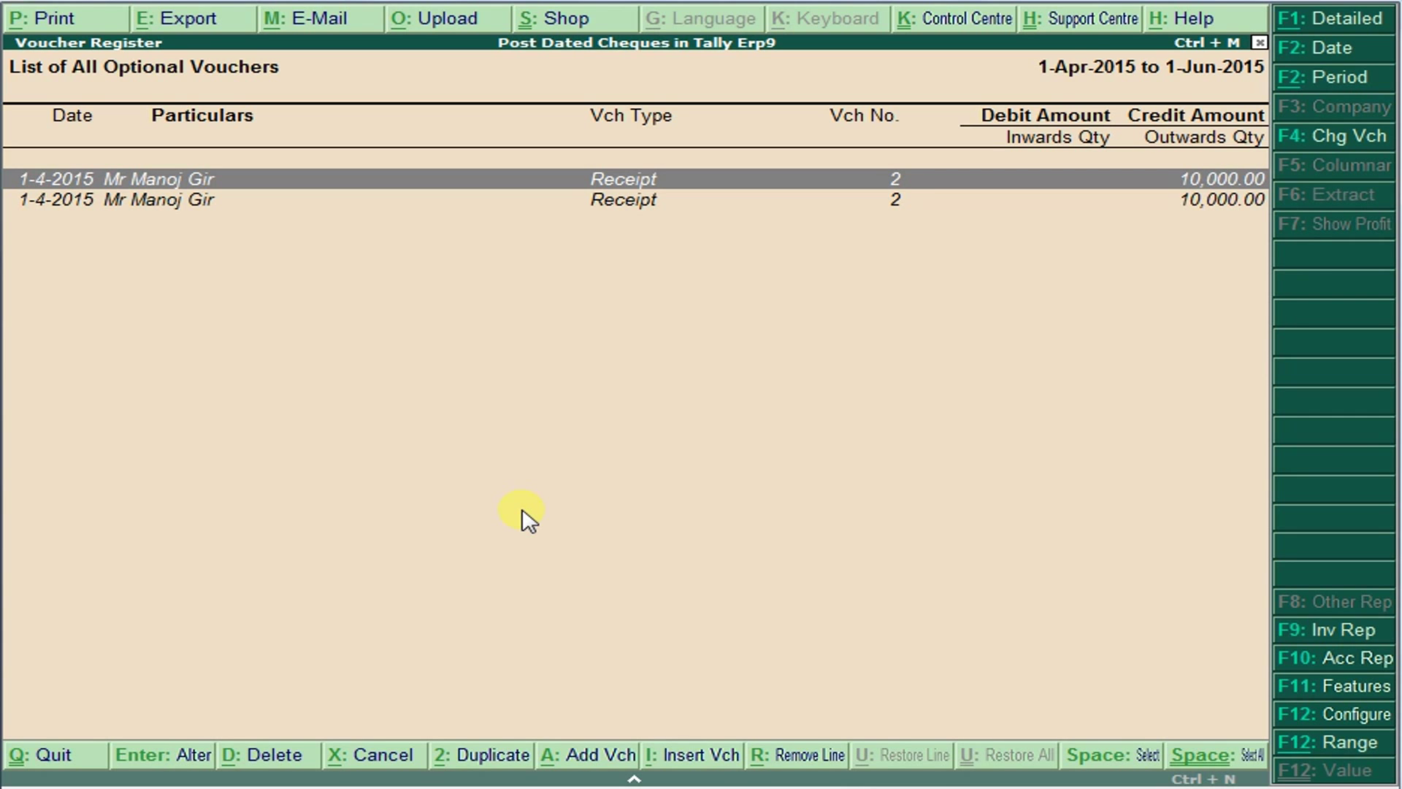
# Step: Leave the optional vouchers list and start a new receipt voucher into State Bank of India from the customer's ledger
pyautogui.press('Escape')
pyautogui.press('Escape')
pyautogui.press('Escape')
pyautogui.press('Down')
pyautogui.press('Down')
pyautogui.press('Down')
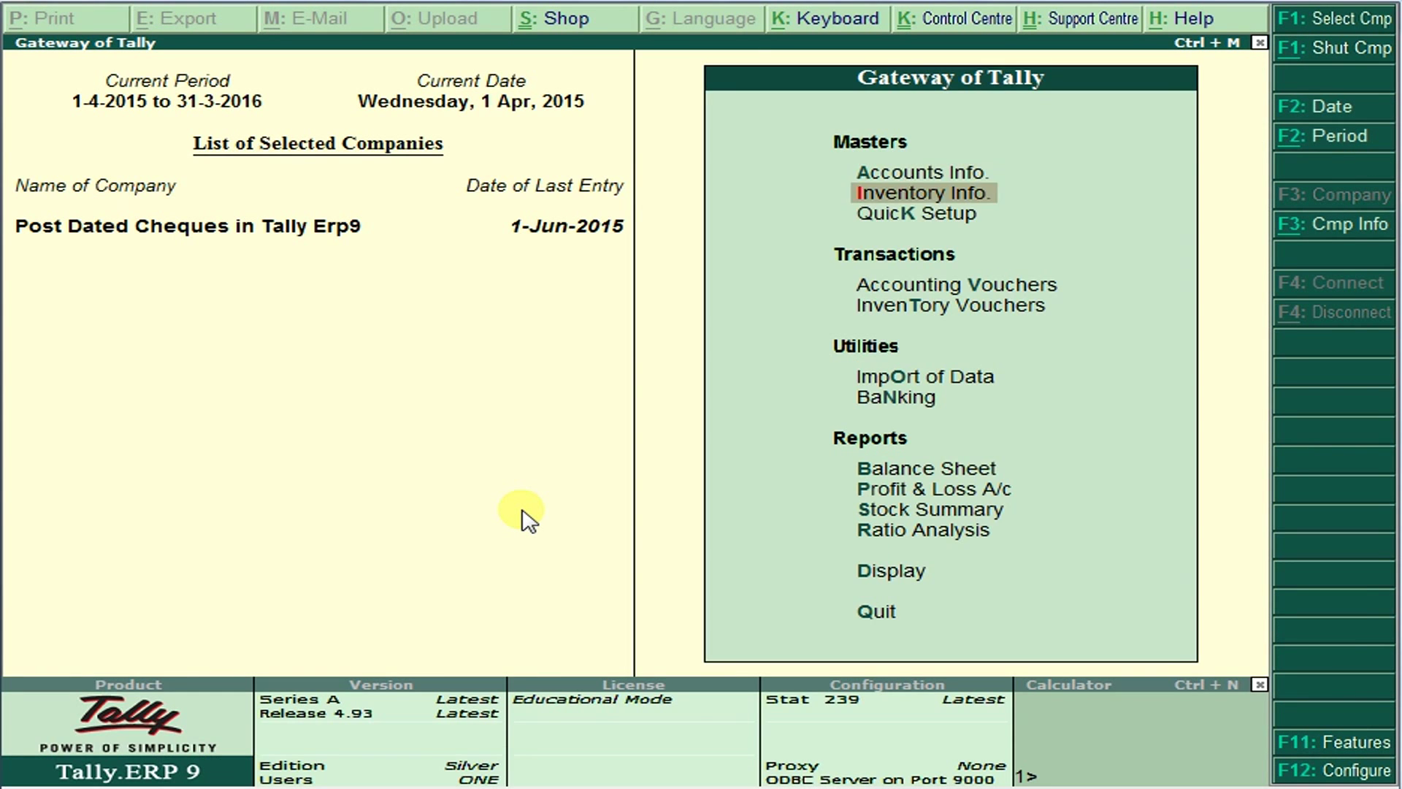
pyautogui.press('Return')
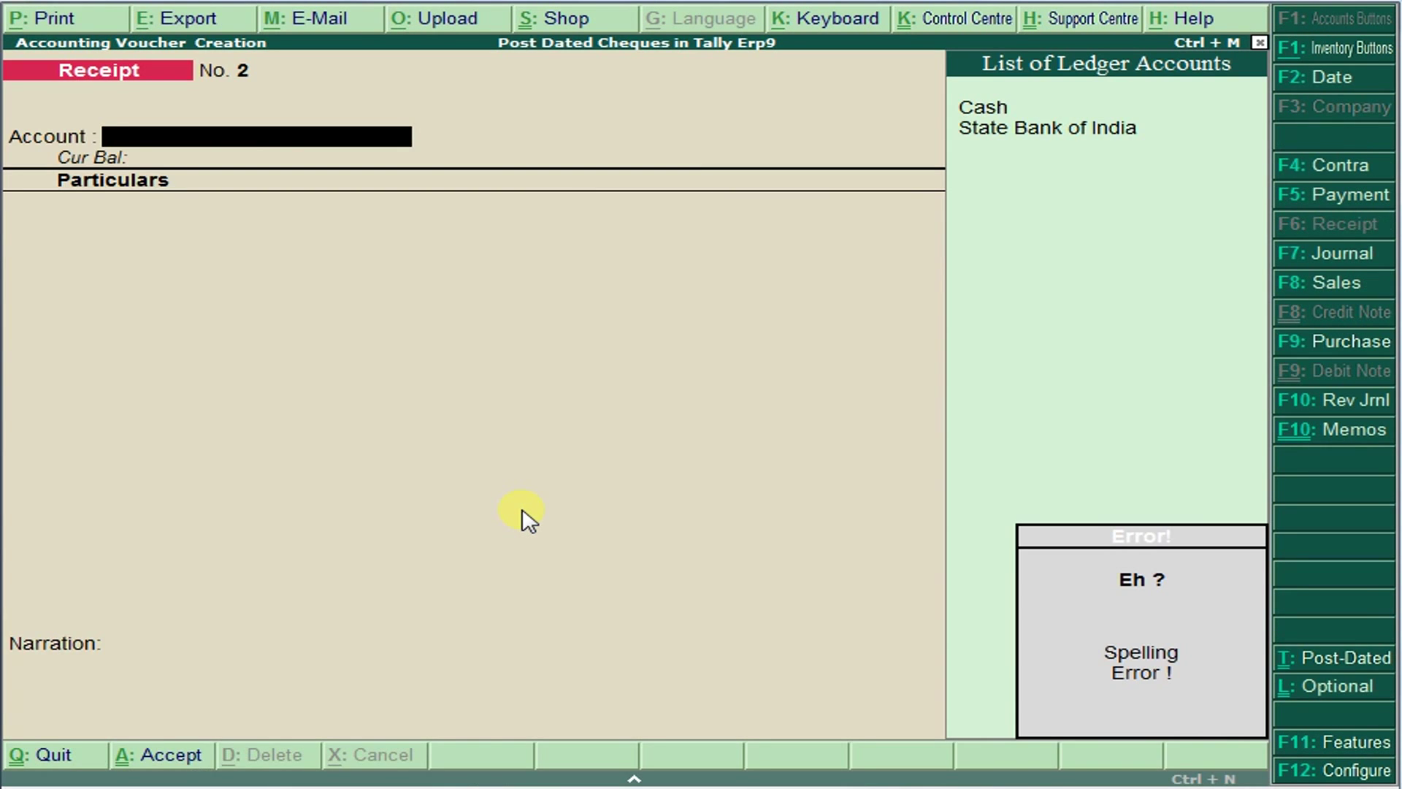
pyautogui.write('BA')
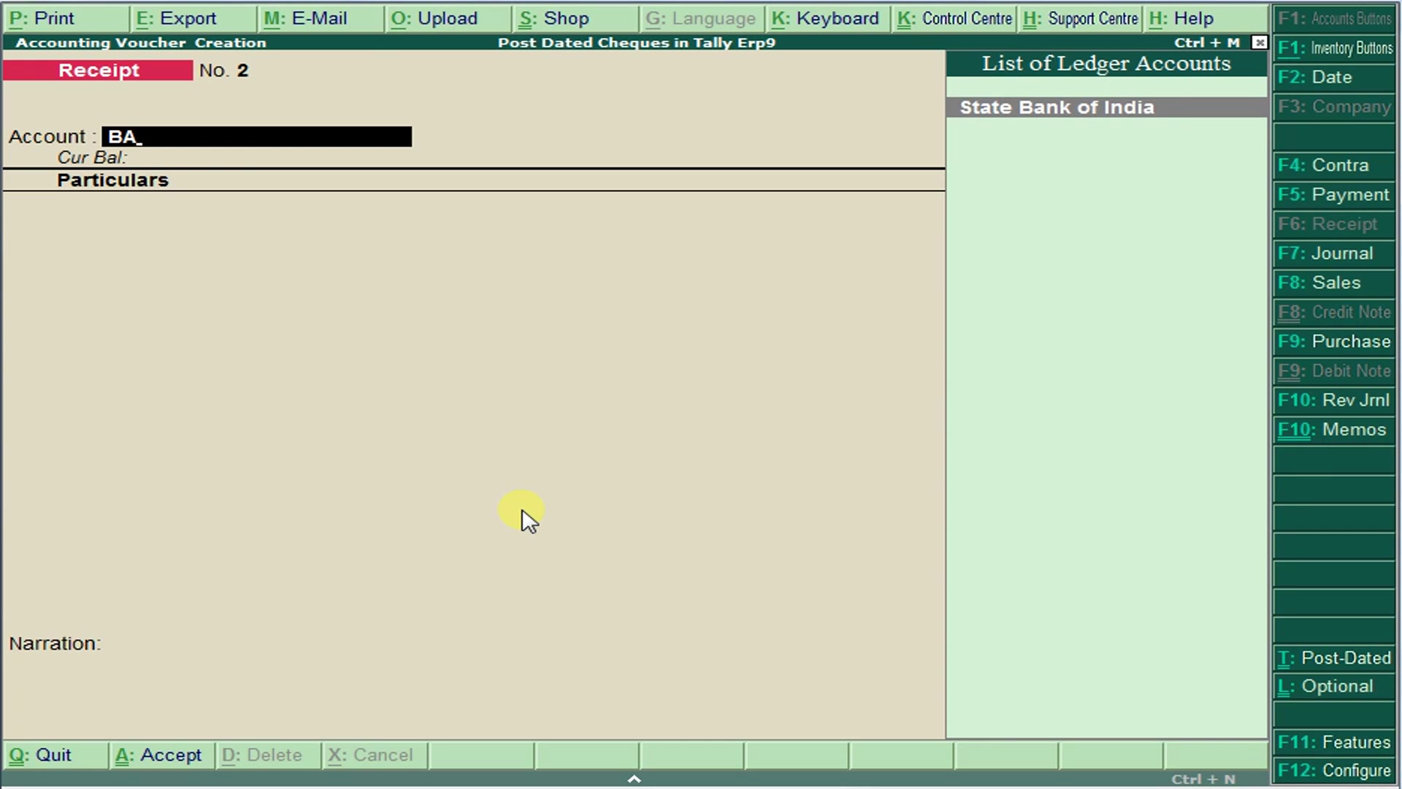
pyautogui.press('Return')
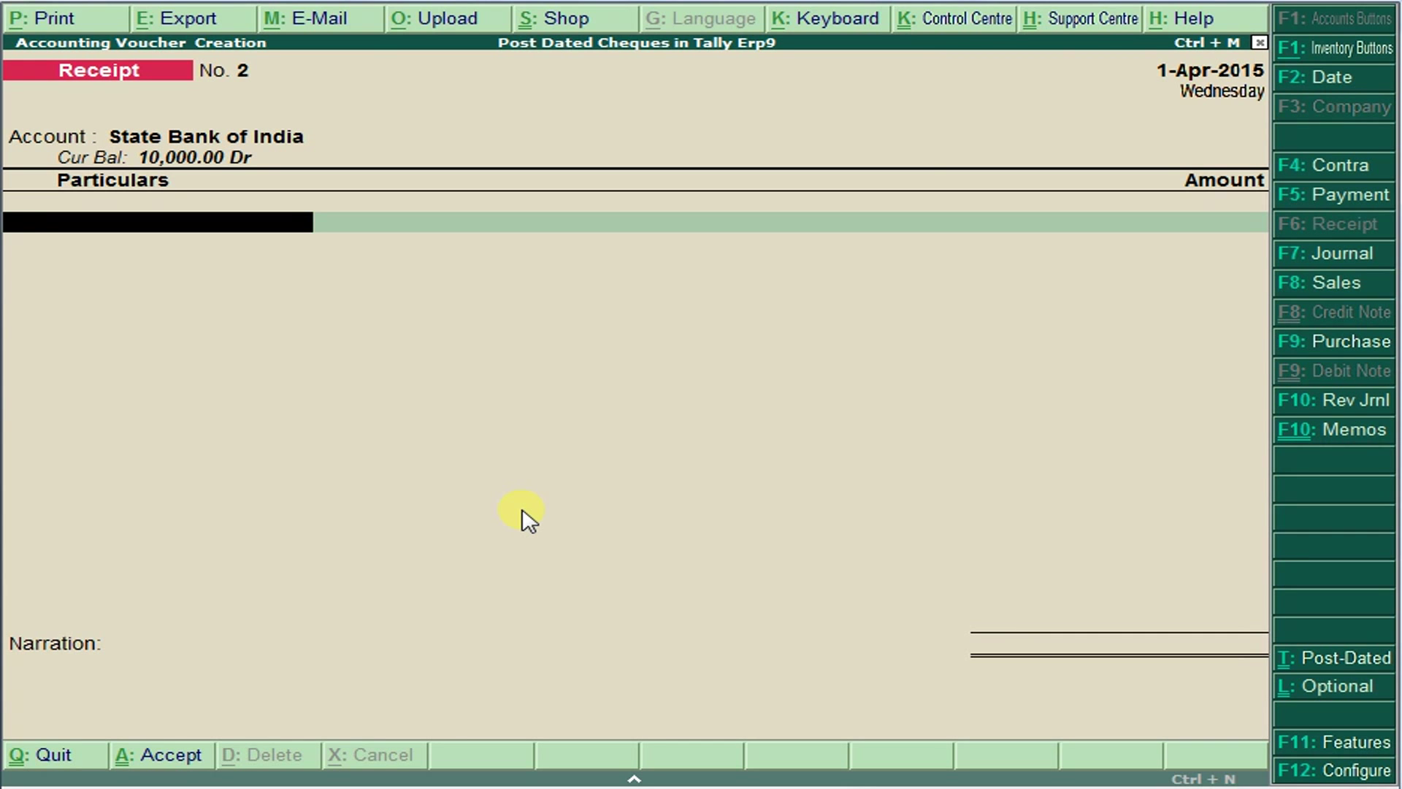
pyautogui.write('MA')
pyautogui.press('Return')
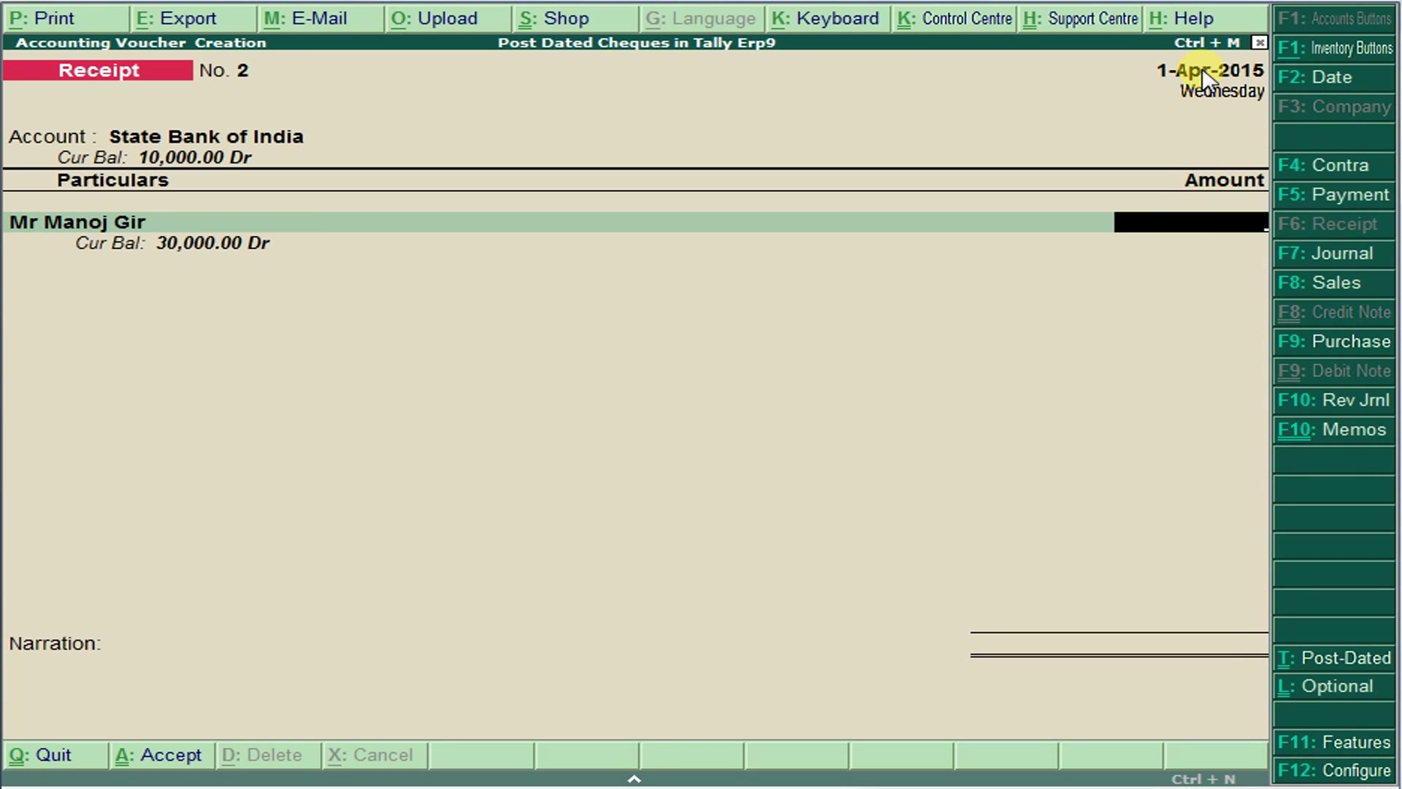
# Step: Date the new receipt voucher 1-Aug-2015 and enter 10,000 as the amount received from the customer
pyautogui.press('F2')
pyautogui.write('1-8-2015')
pyautogui.press('Return')
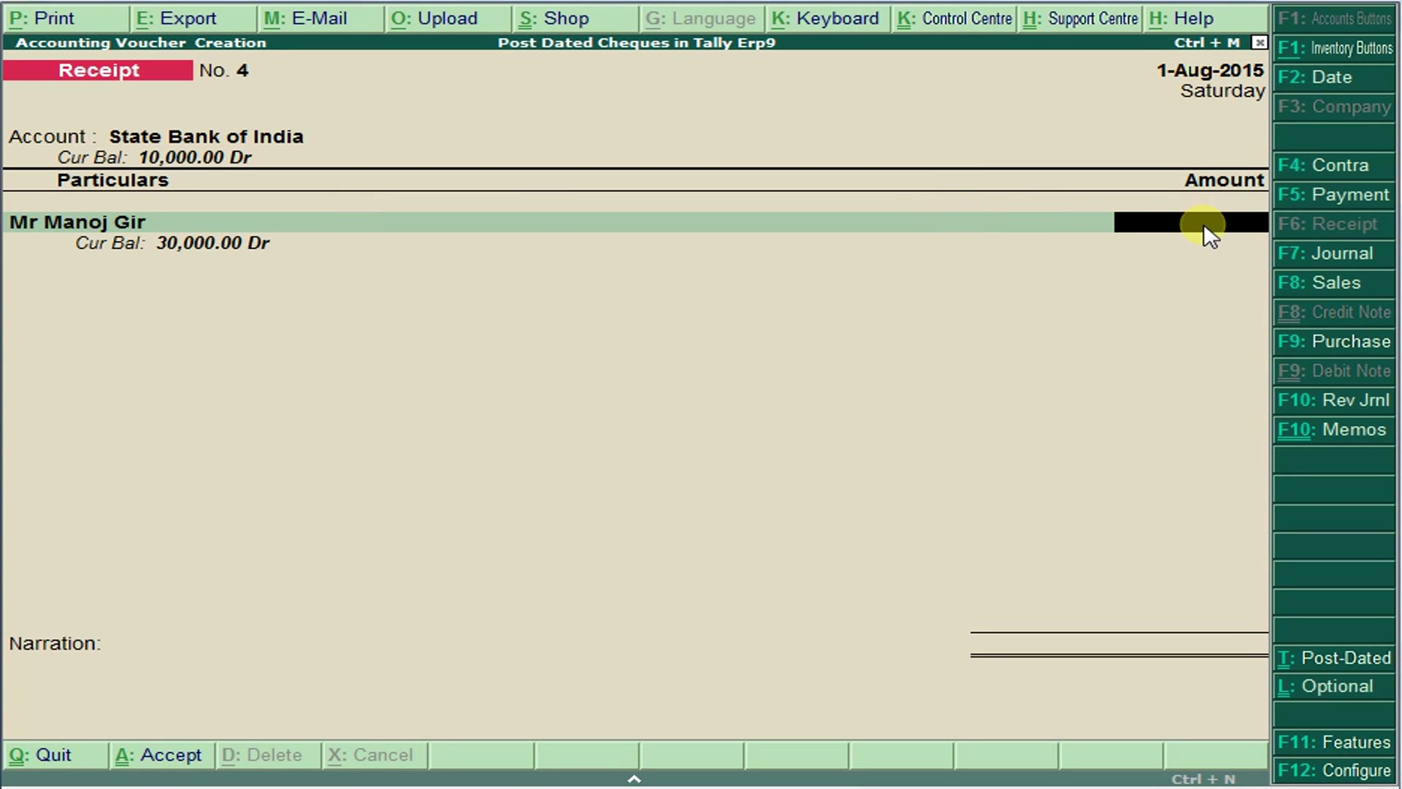
pyautogui.write('10000')
pyautogui.press('Return')
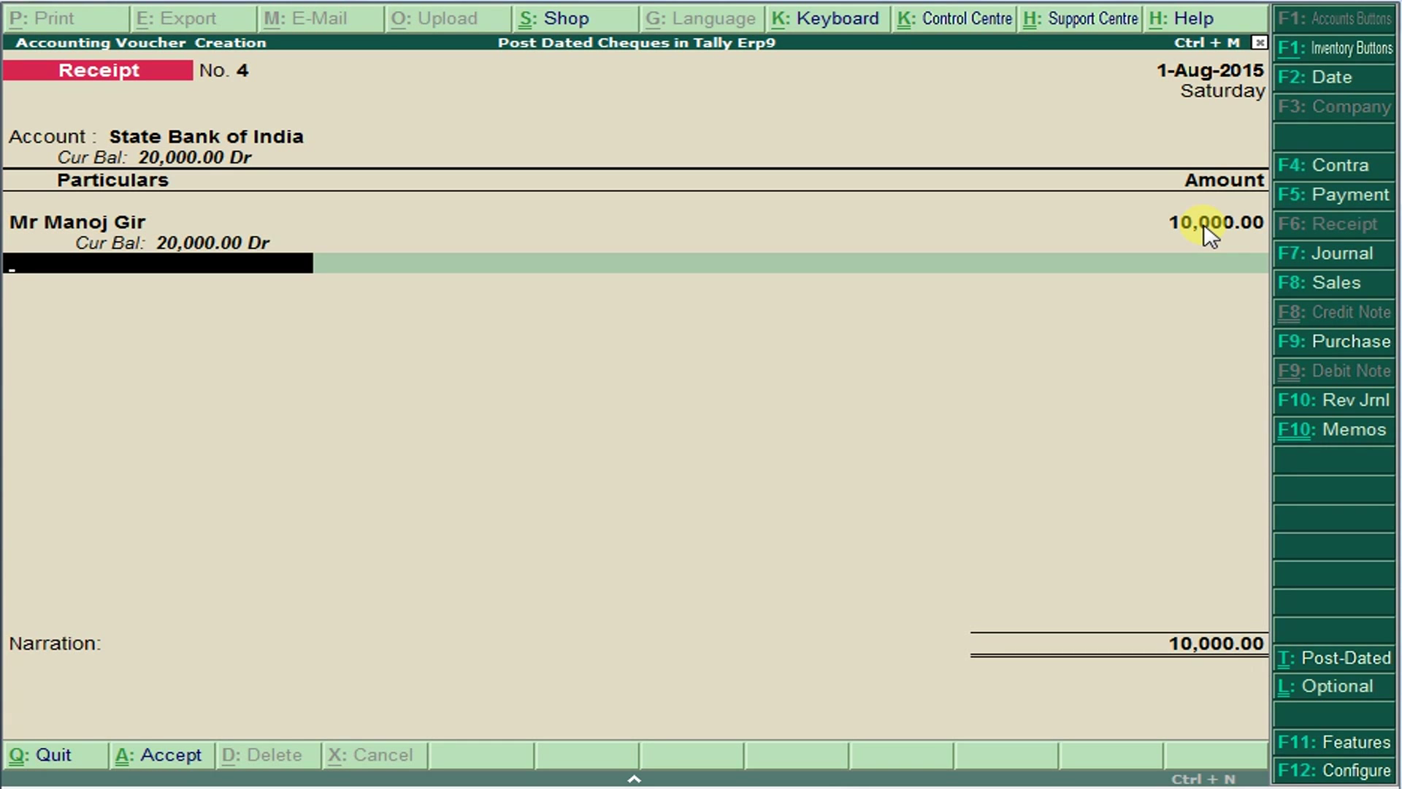
# Step: Create the ledger CHEQUE BOUNCE CHARGES from within the receipt voucher and enter 200 against it
pyautogui.hotkey('alt', 'c')
pyautogui.write('C')
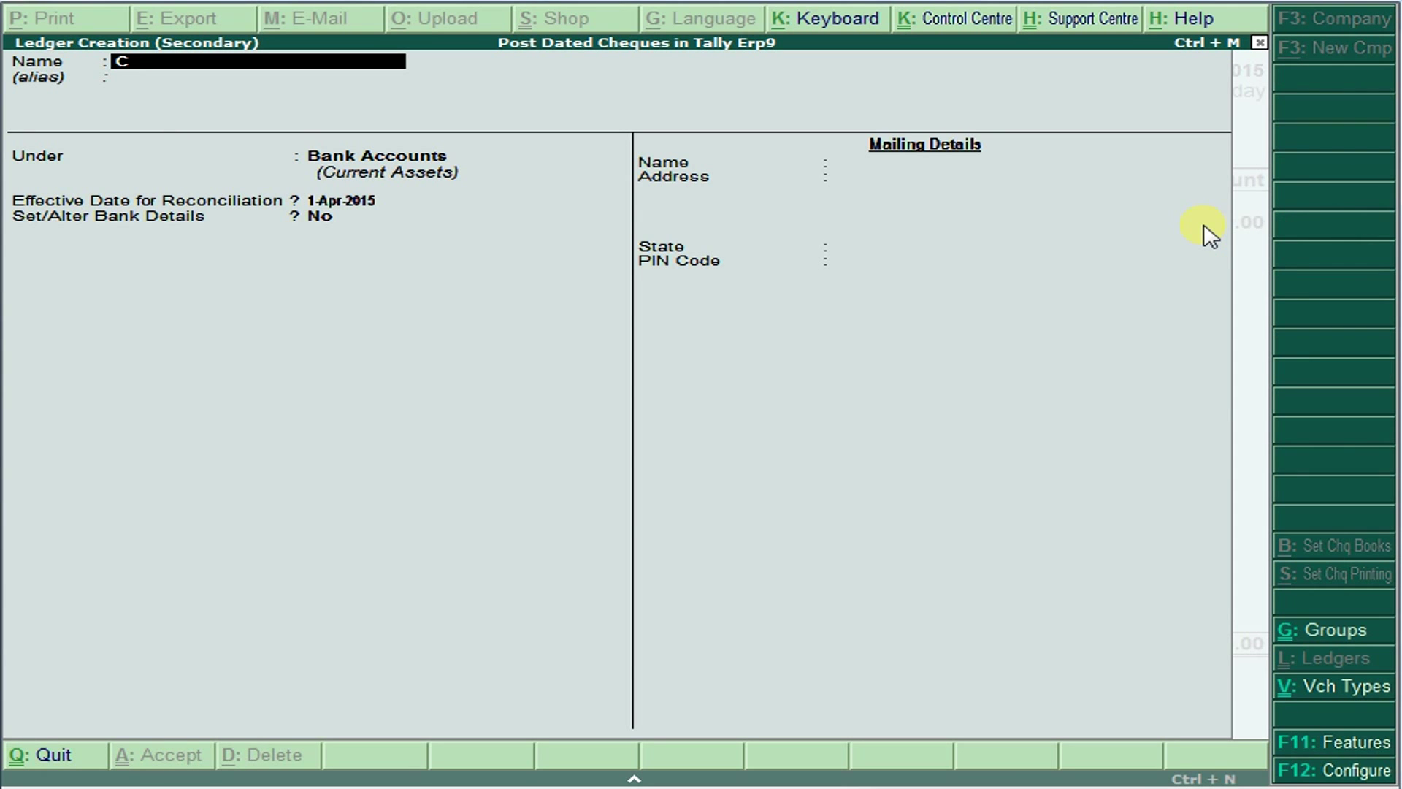
pyautogui.write('HEQUE BOUNCE CXHRGES')
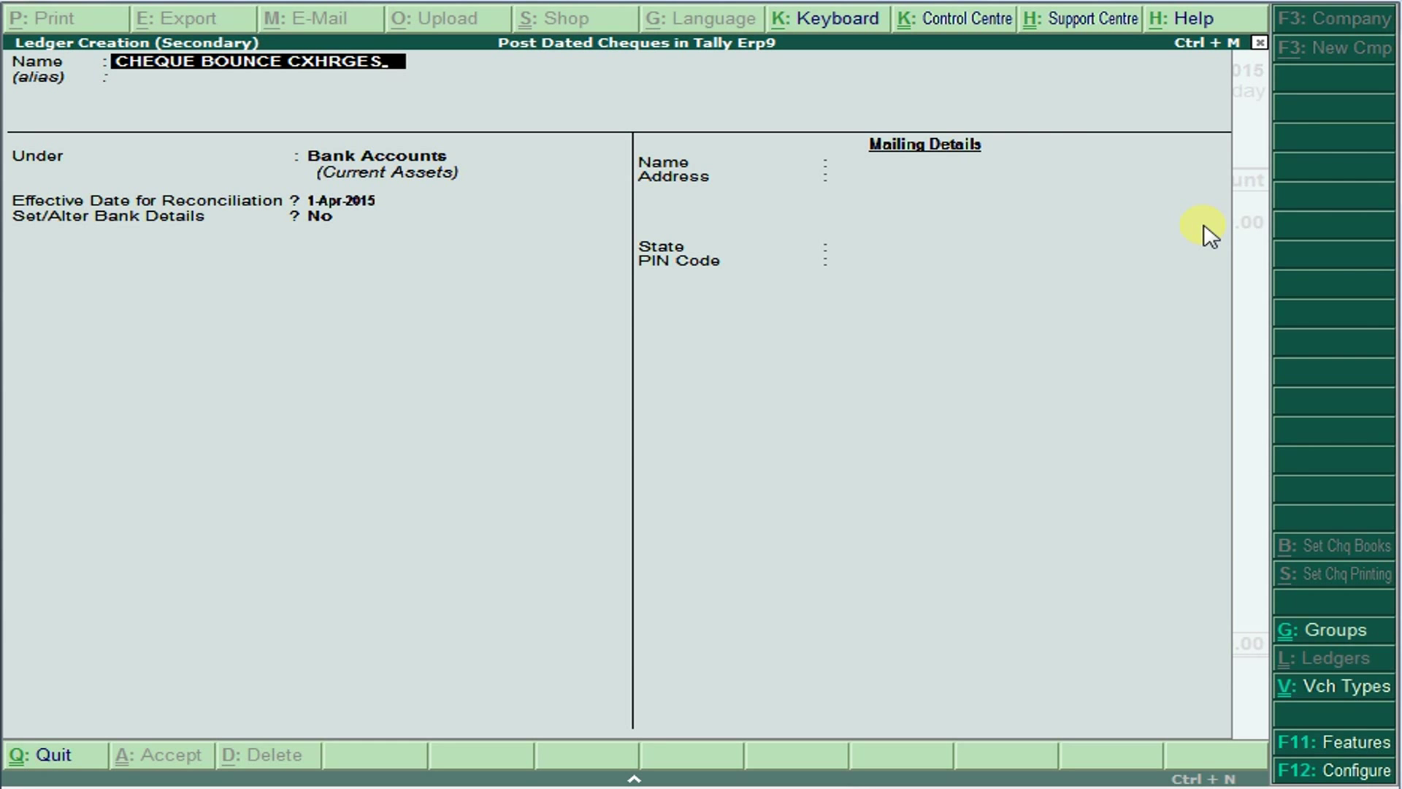
pyautogui.press('Return')
pyautogui.hotkey('ctrl', 'a')
pyautogui.write('200')
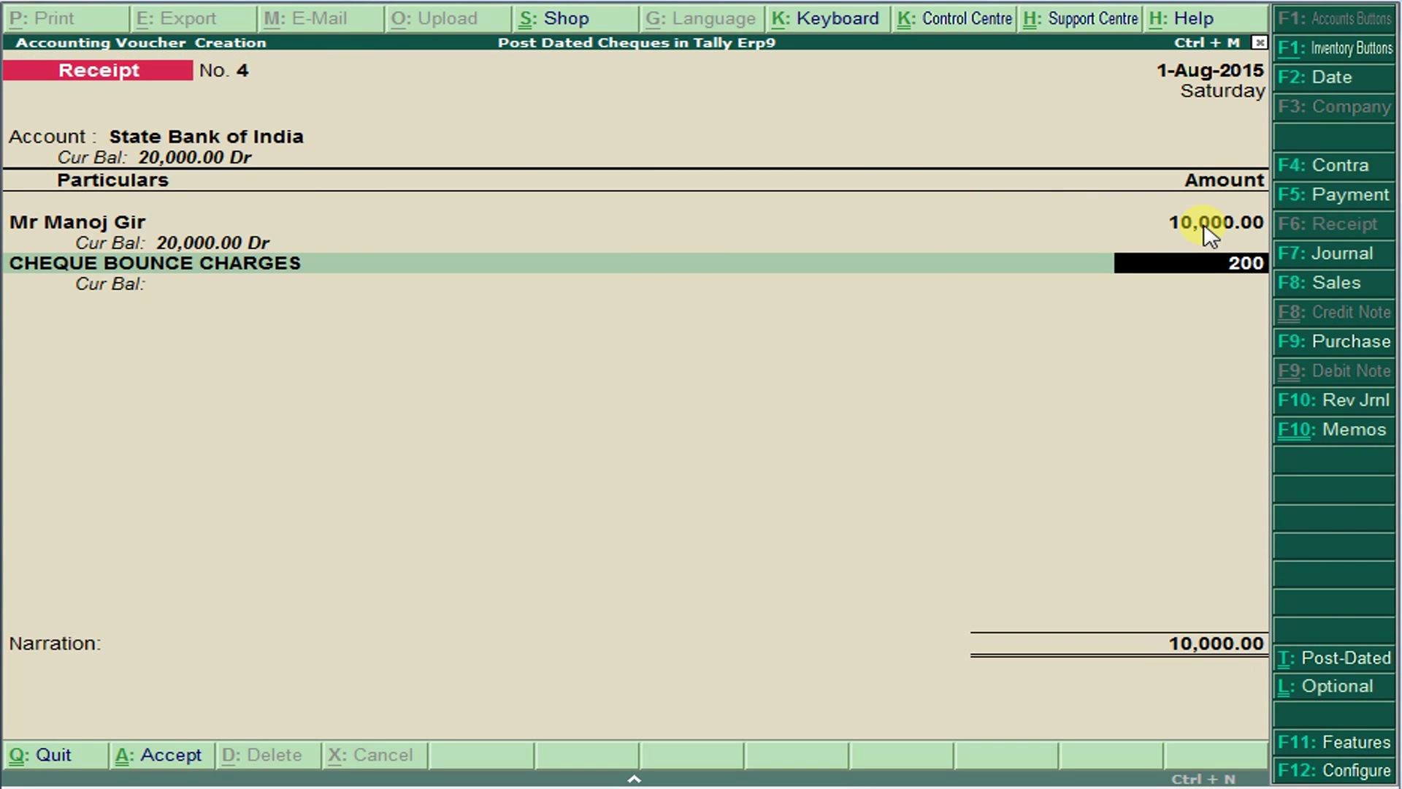
pyautogui.press('Return')
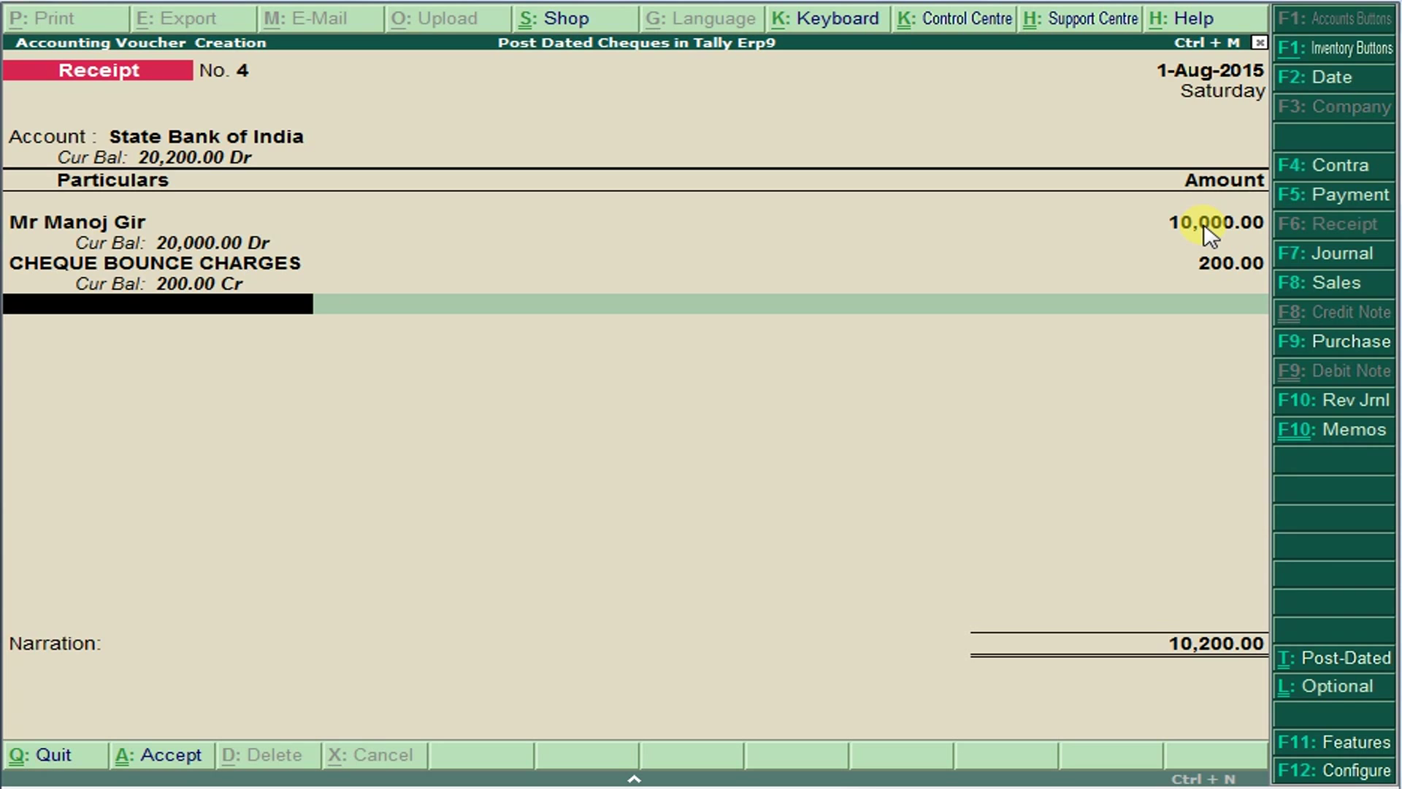
# Step: Complete the bank allocation with instrument number, bank and branch left blank, accept the receipt voucher, and return to the problem document
pyautogui.press('Return')
pyautogui.press('Return')
pyautogui.press('Return')
pyautogui.press('Return')
pyautogui.press('Return')
pyautogui.press('Return')
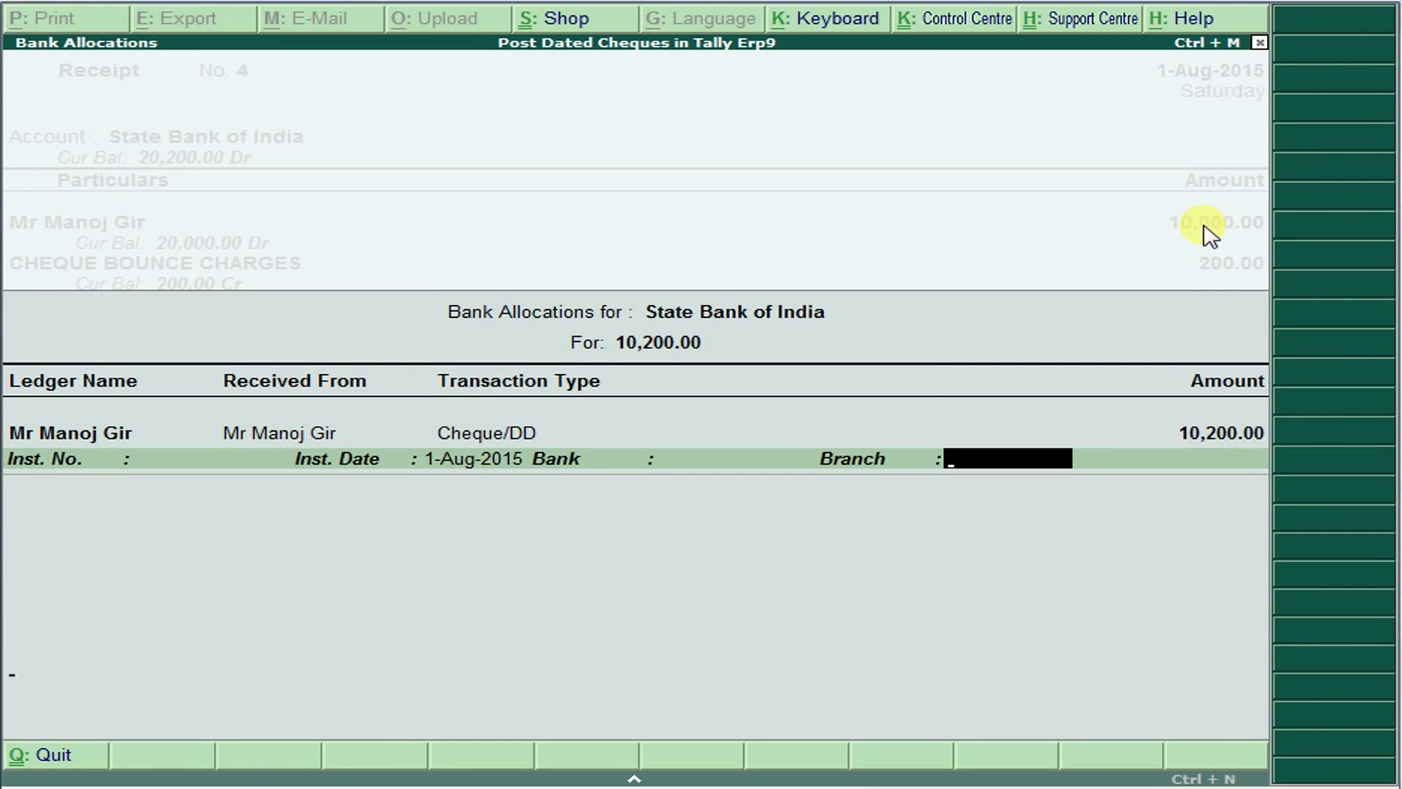
pyautogui.press('Return')
pyautogui.press('Return')
pyautogui.press('Return')
pyautogui.press('Return')
pyautogui.press('Return')
pyautogui.hotkey('alt', 'Tab')
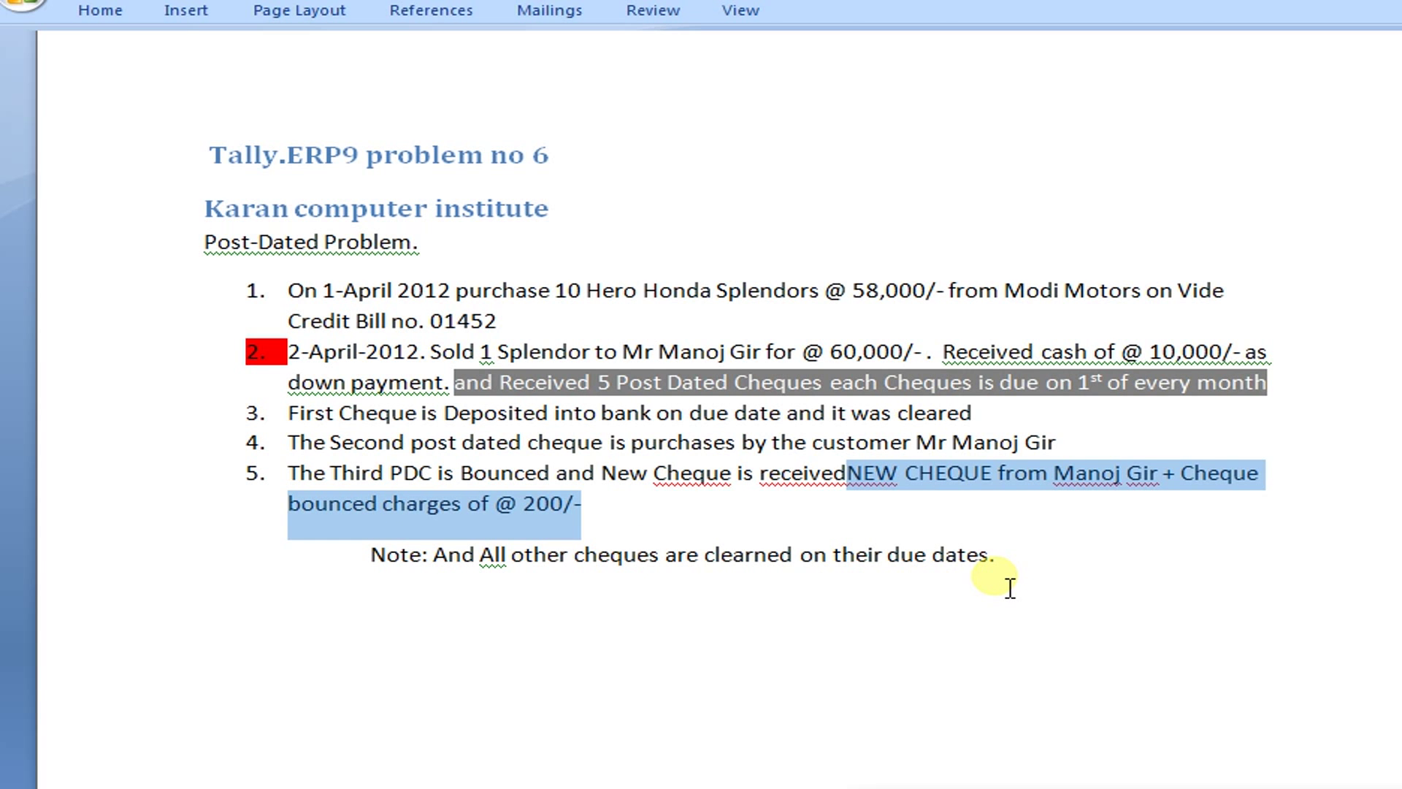
# Step: Switch to Tally.ERP 9 and return to the list of all optional vouchers
pyautogui.hotkey('alt', 'Tab')
pyautogui.click(830, 555)
pyautogui.click(817, 496)
pyautogui.click(830, 414)
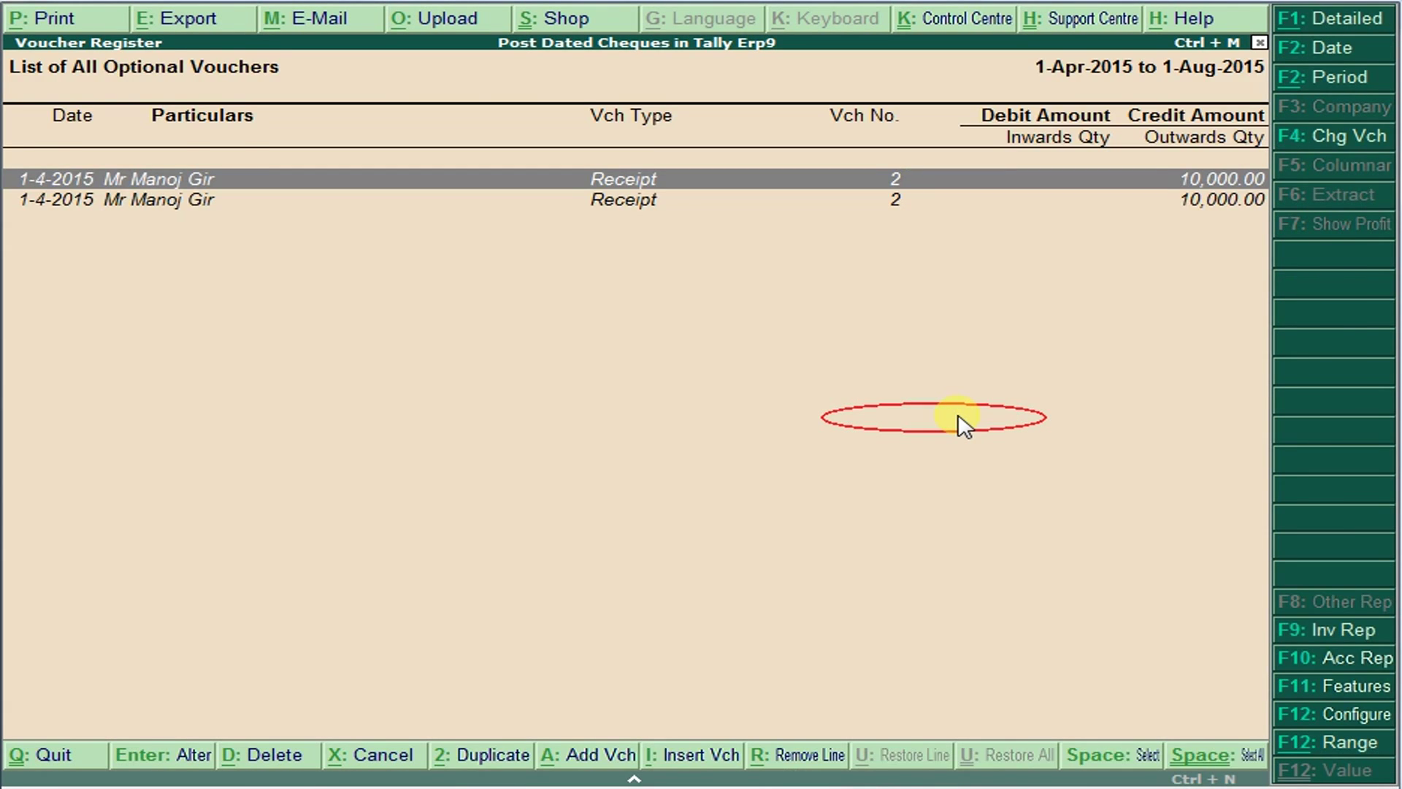
# Step: Open the first listed optional receipt, remove its post-dated and optional marks, and date it 1-Aug-2015
pyautogui.press('Return')
pyautogui.hotkey('ctrl', 't')
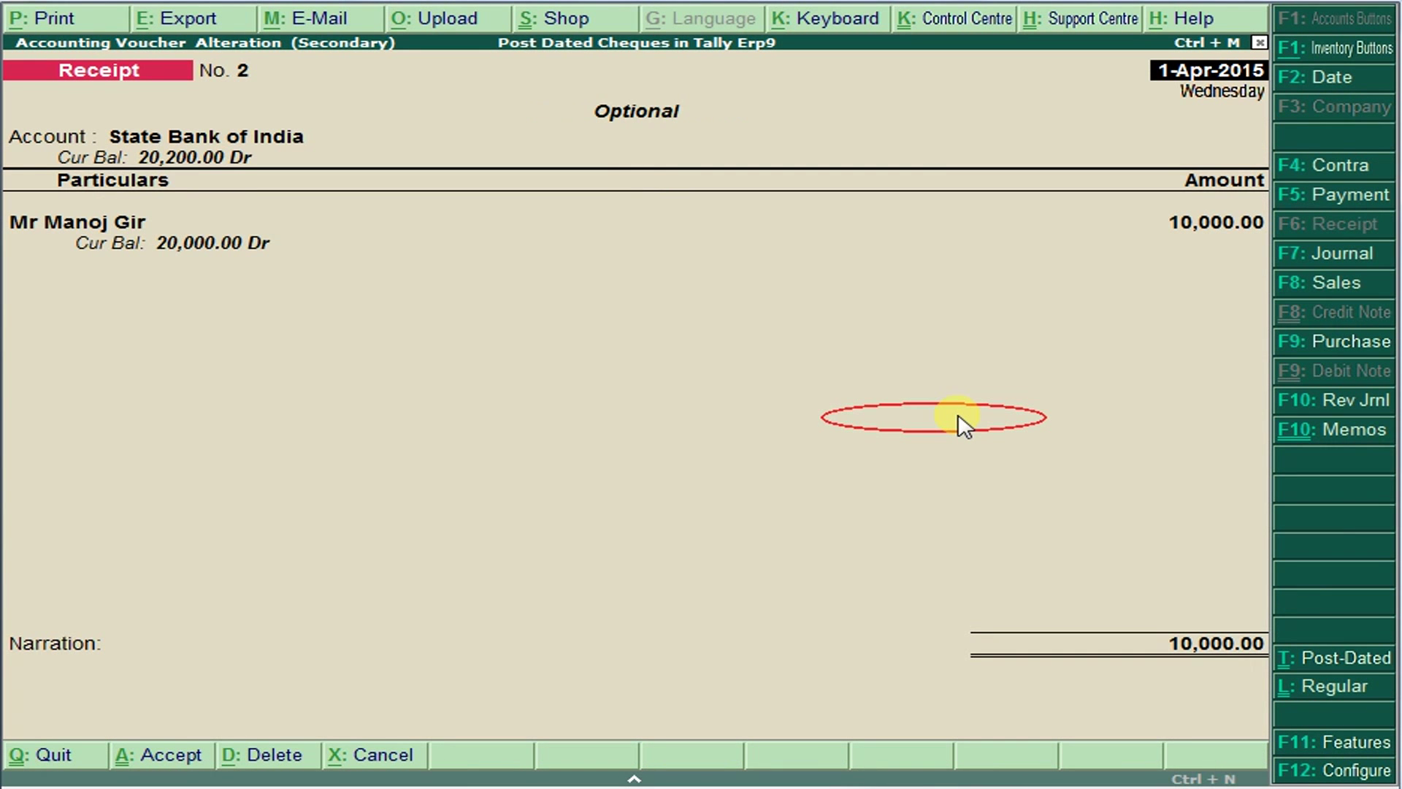
pyautogui.hotkey('ctrl', 'l')
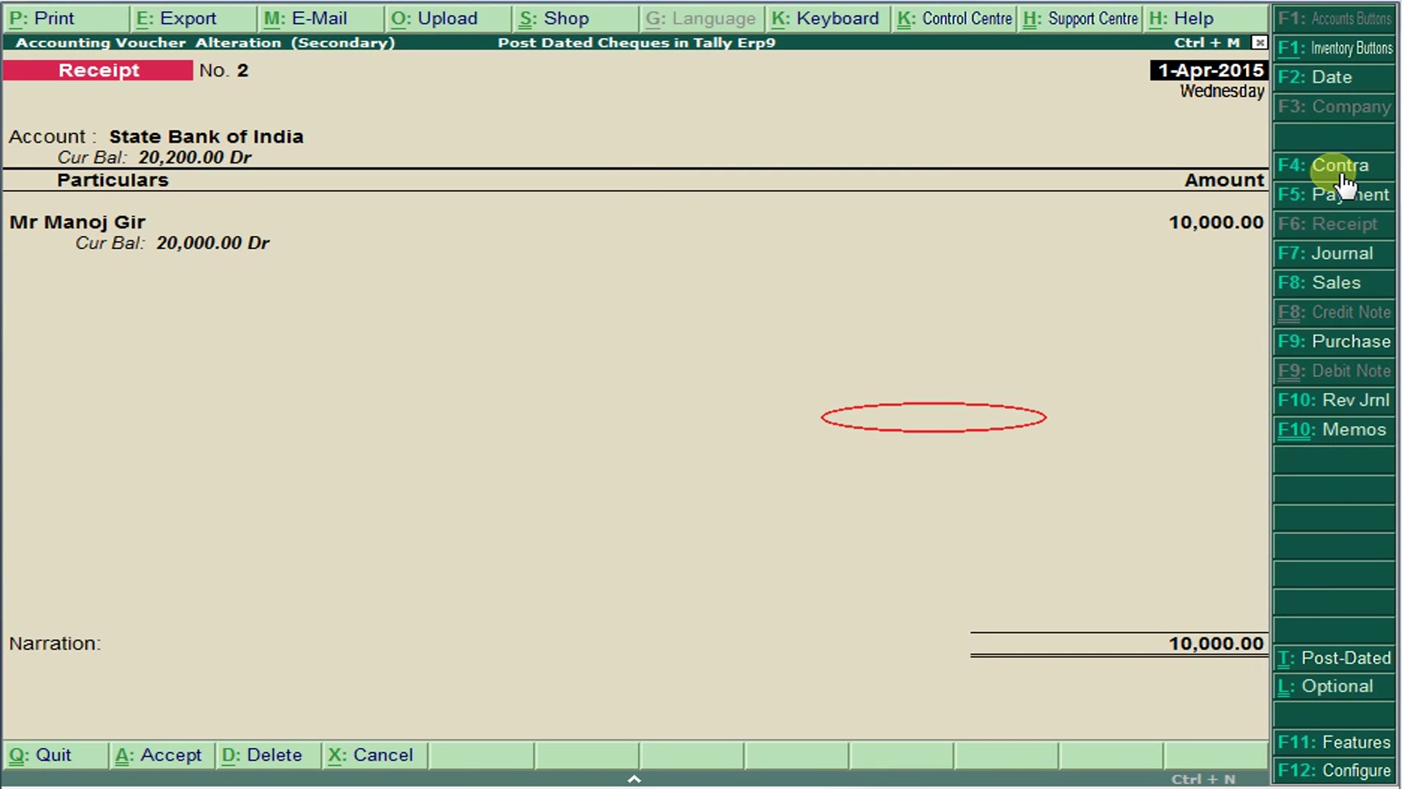
pyautogui.write('1-8')
pyautogui.press('Return')
# Step: Keep the existing account, 10,000 amount and Cheque/DD bank allocation details, and accept the 1-Aug-2015 receipt
pyautogui.press('Return')
pyautogui.press('Return')
pyautogui.press('Return')
pyautogui.press('Return')
pyautogui.press('Return')
pyautogui.press('Return')
pyautogui.press('Return')
pyautogui.press('Return')
pyautogui.press('Return')
pyautogui.press('Return')
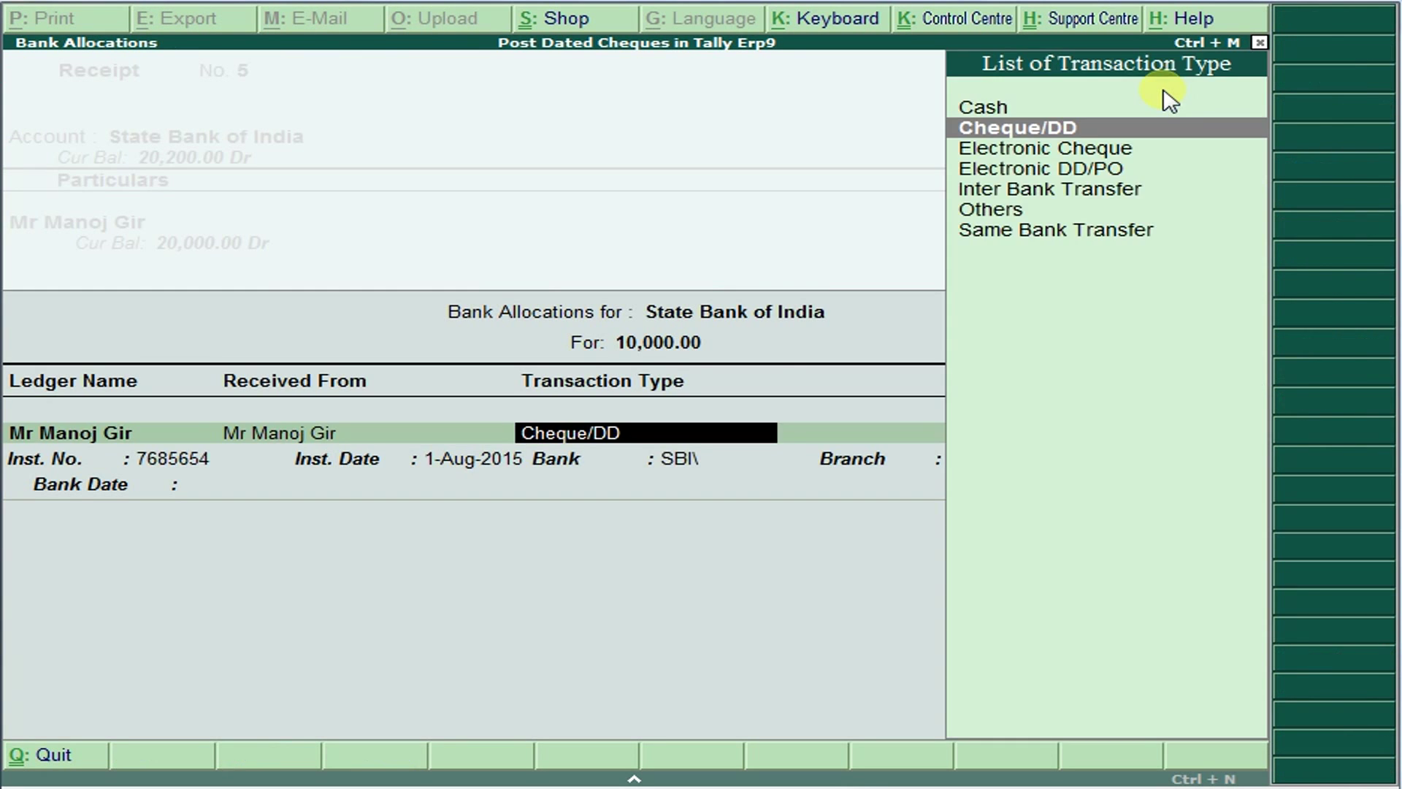
pyautogui.press('Return')
pyautogui.press('Return')
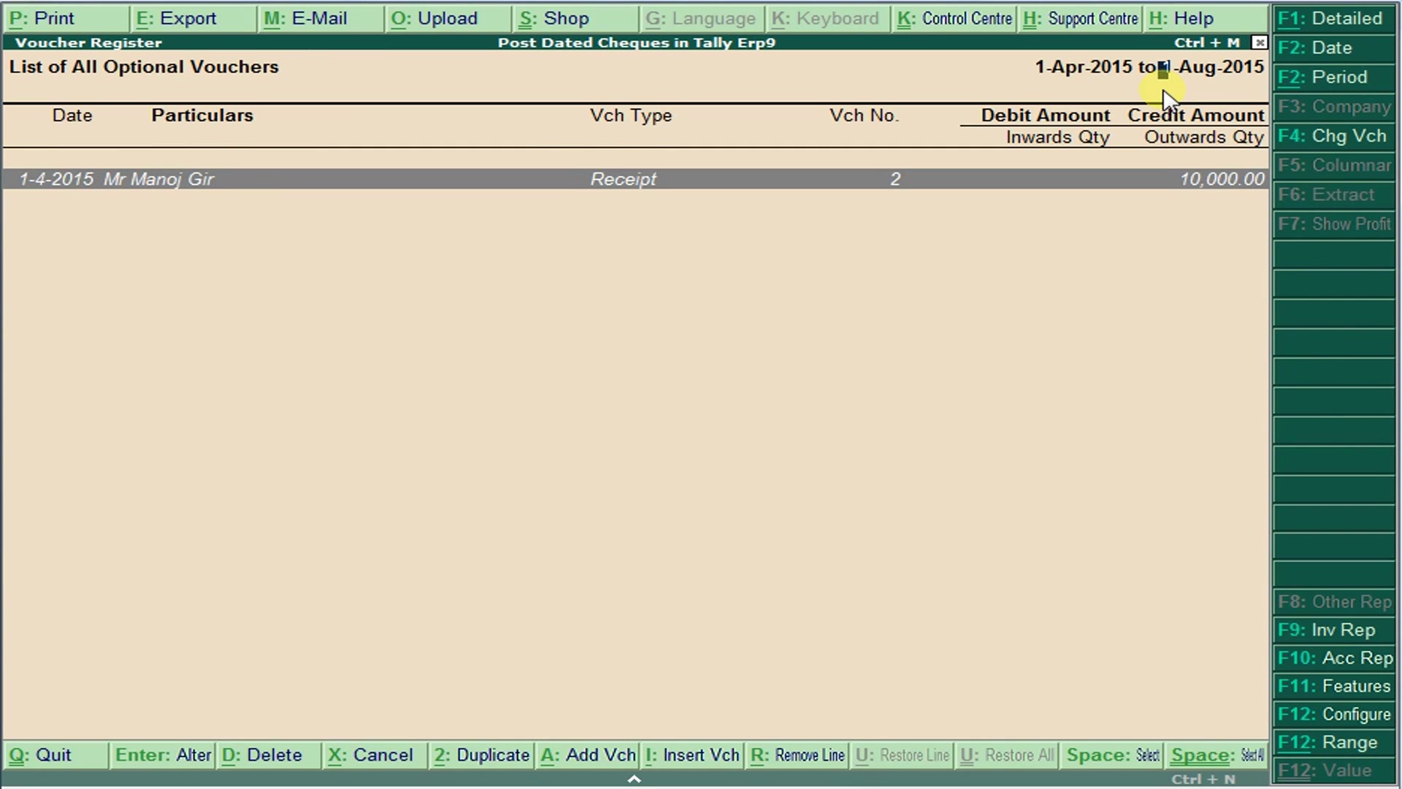
# Step: Open the remaining optional receipt, make it a regular voucher that is not post-dated, and date it 1-Sep-2015
pyautogui.press('Return')
pyautogui.hotkey('ctrl', 't')
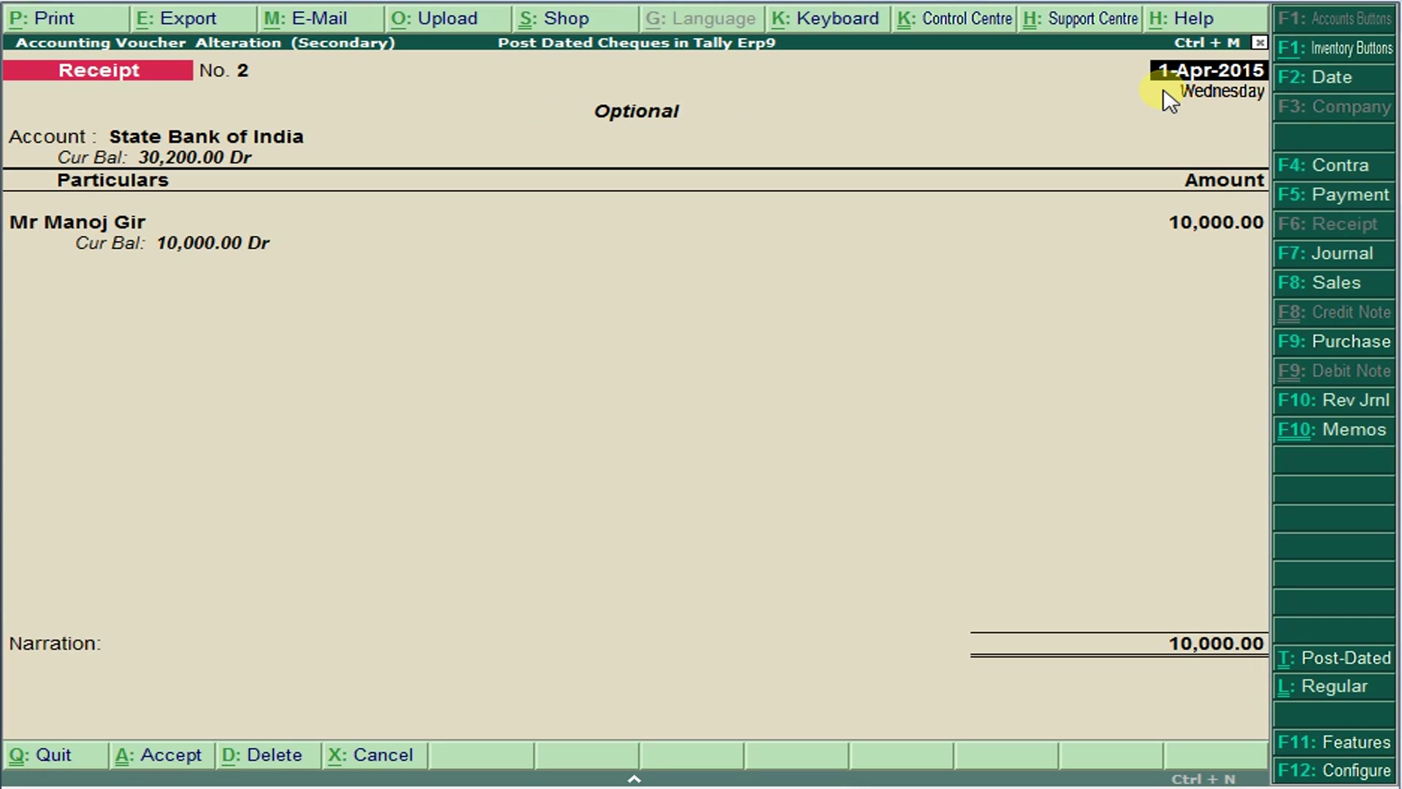
pyautogui.hotkey('ctrl', 'l')
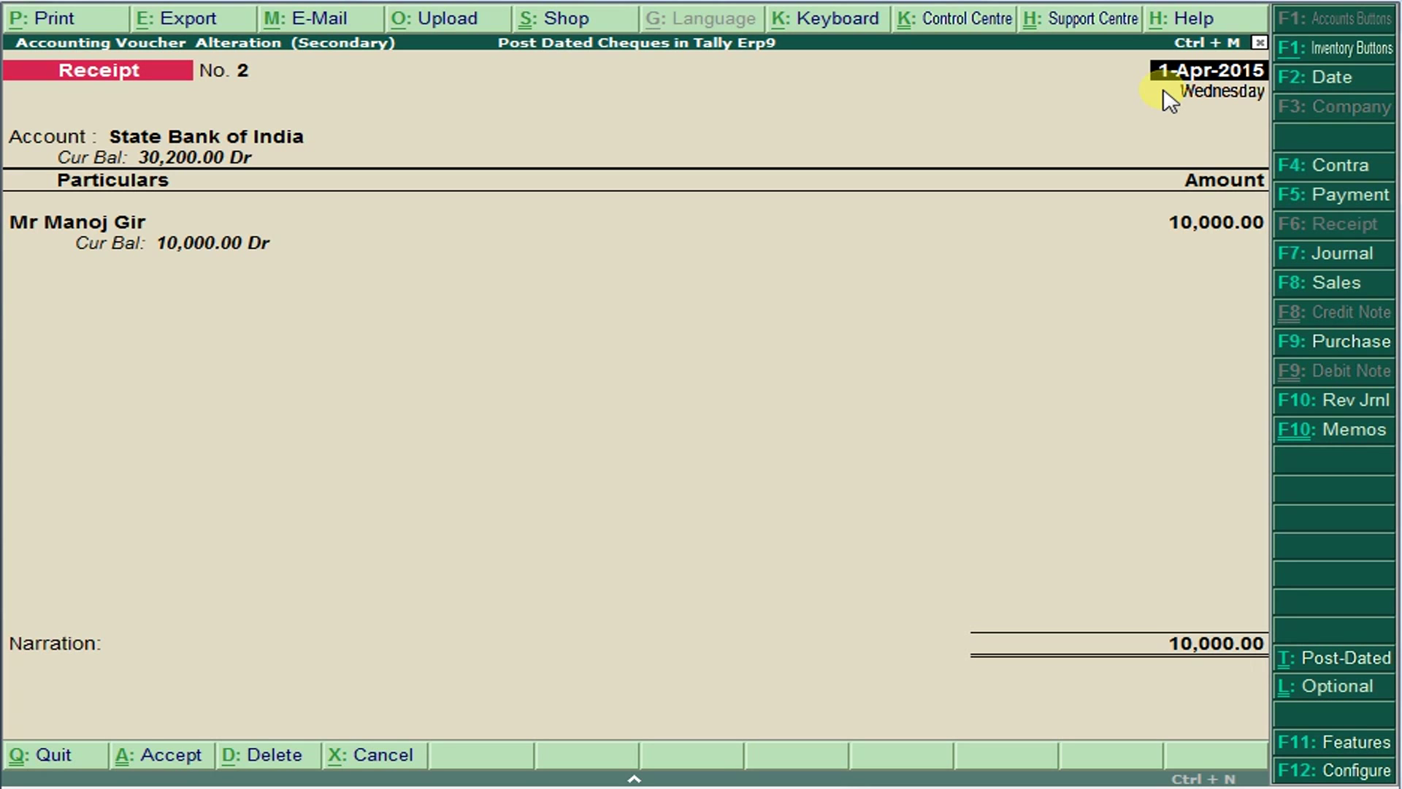
pyautogui.write('SEP')
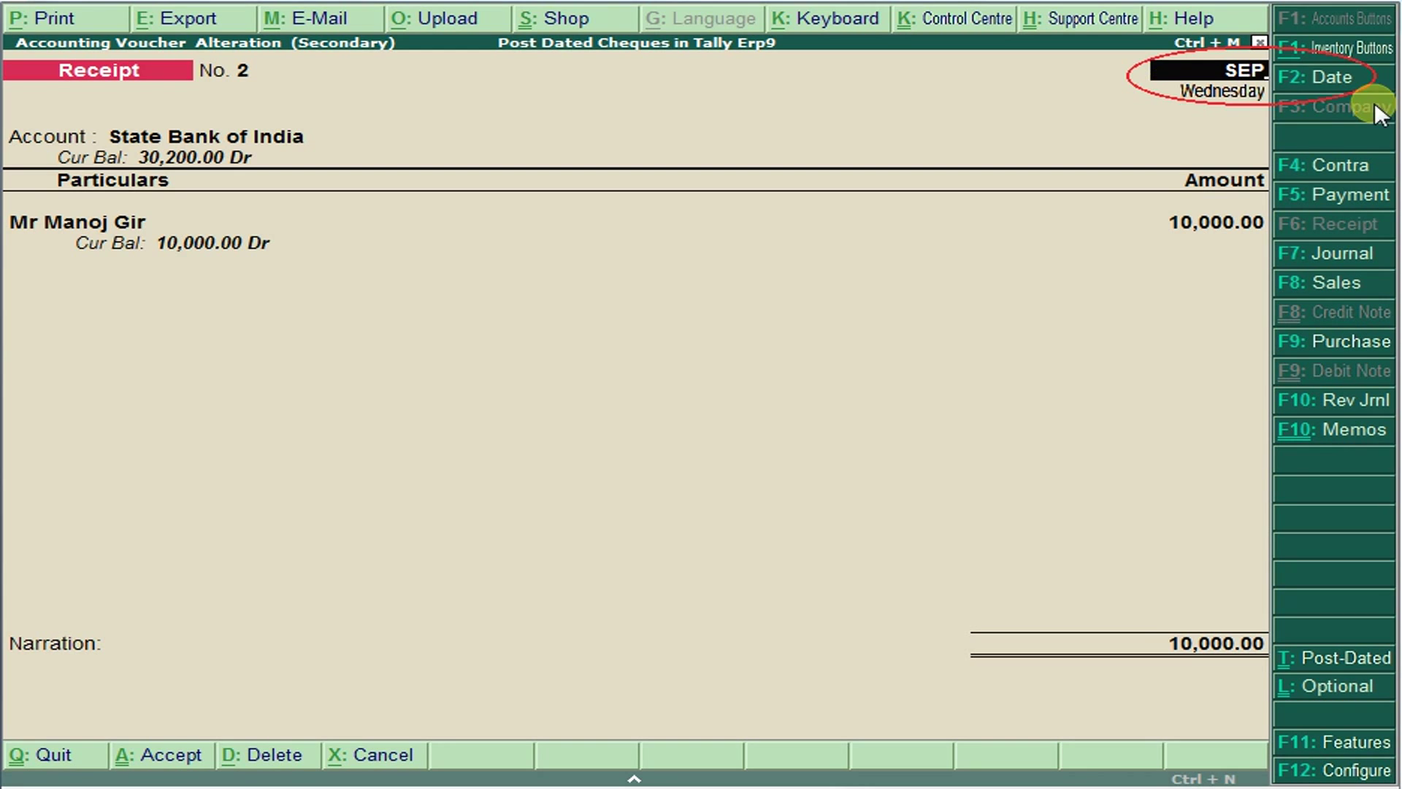
pyautogui.press('Return')
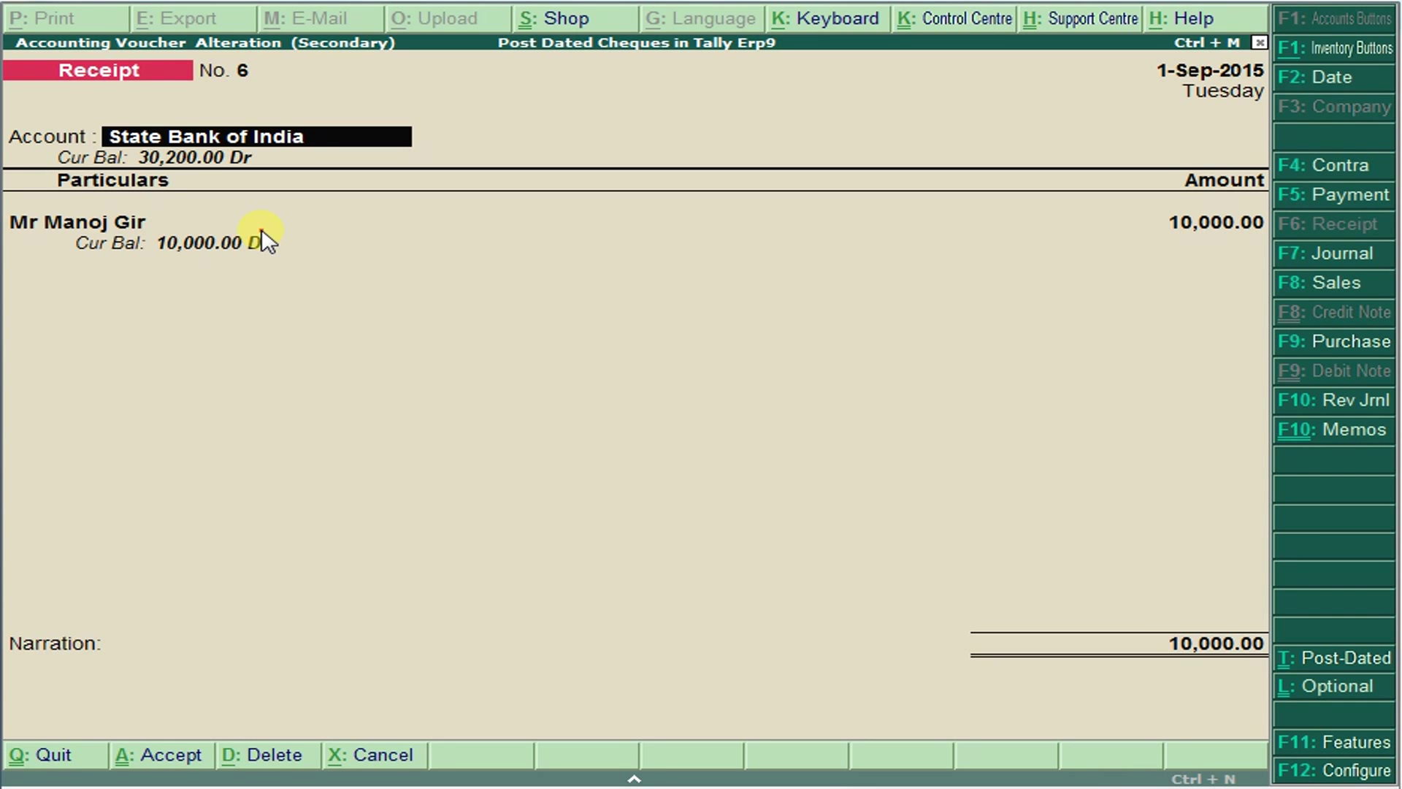
# Step: Keep the 1-Sep-2015 receipt's account, party and amount, and carry its existing Cheque/DD bank allocation details through to the branch
pyautogui.press('Return')
pyautogui.press('Return')
pyautogui.press('Return')
pyautogui.press('Return')
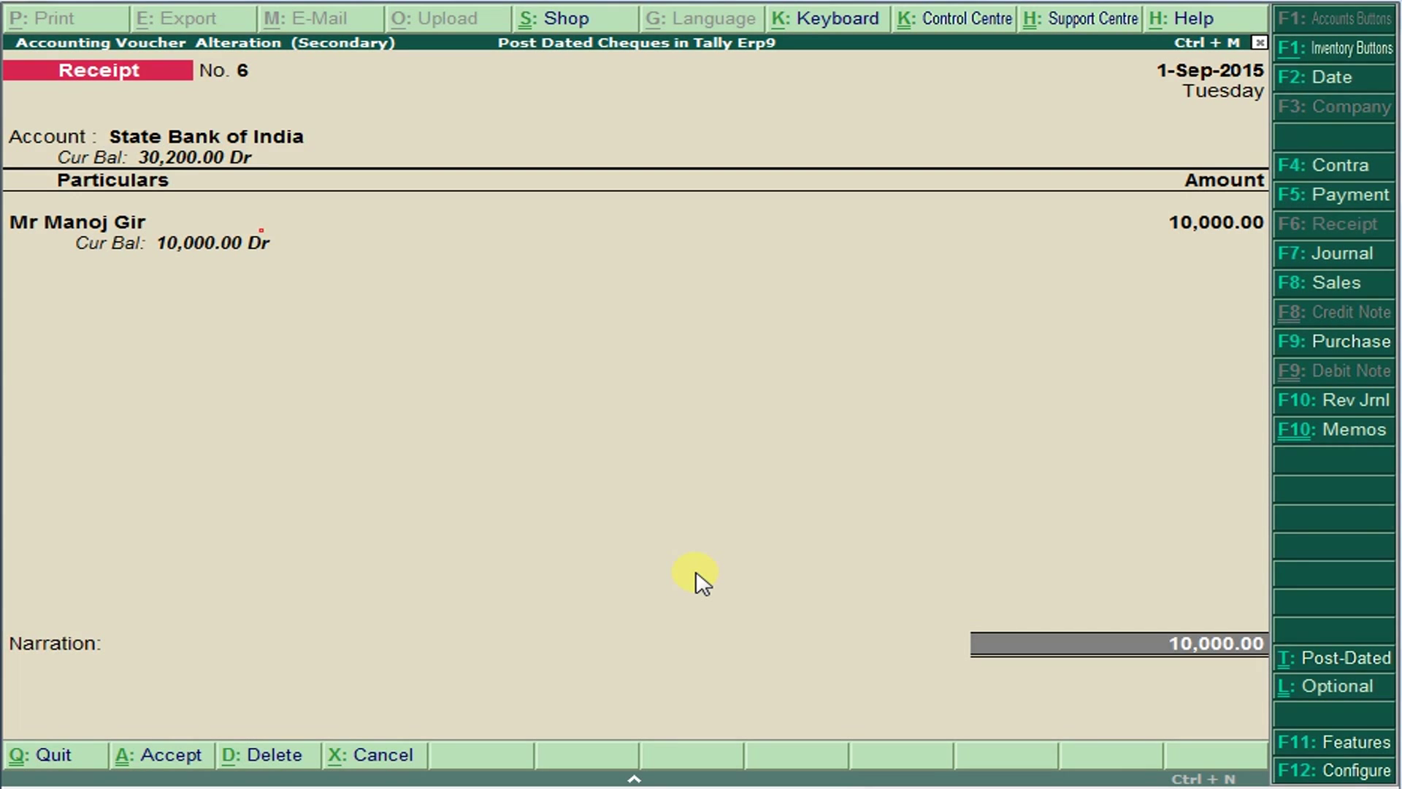
pyautogui.press('Return')
pyautogui.press('Return')
pyautogui.press('Return')
pyautogui.press('Return')
pyautogui.press('Return')
pyautogui.press('Return')
pyautogui.press('Return')
pyautogui.press('Return')
pyautogui.press('Return')
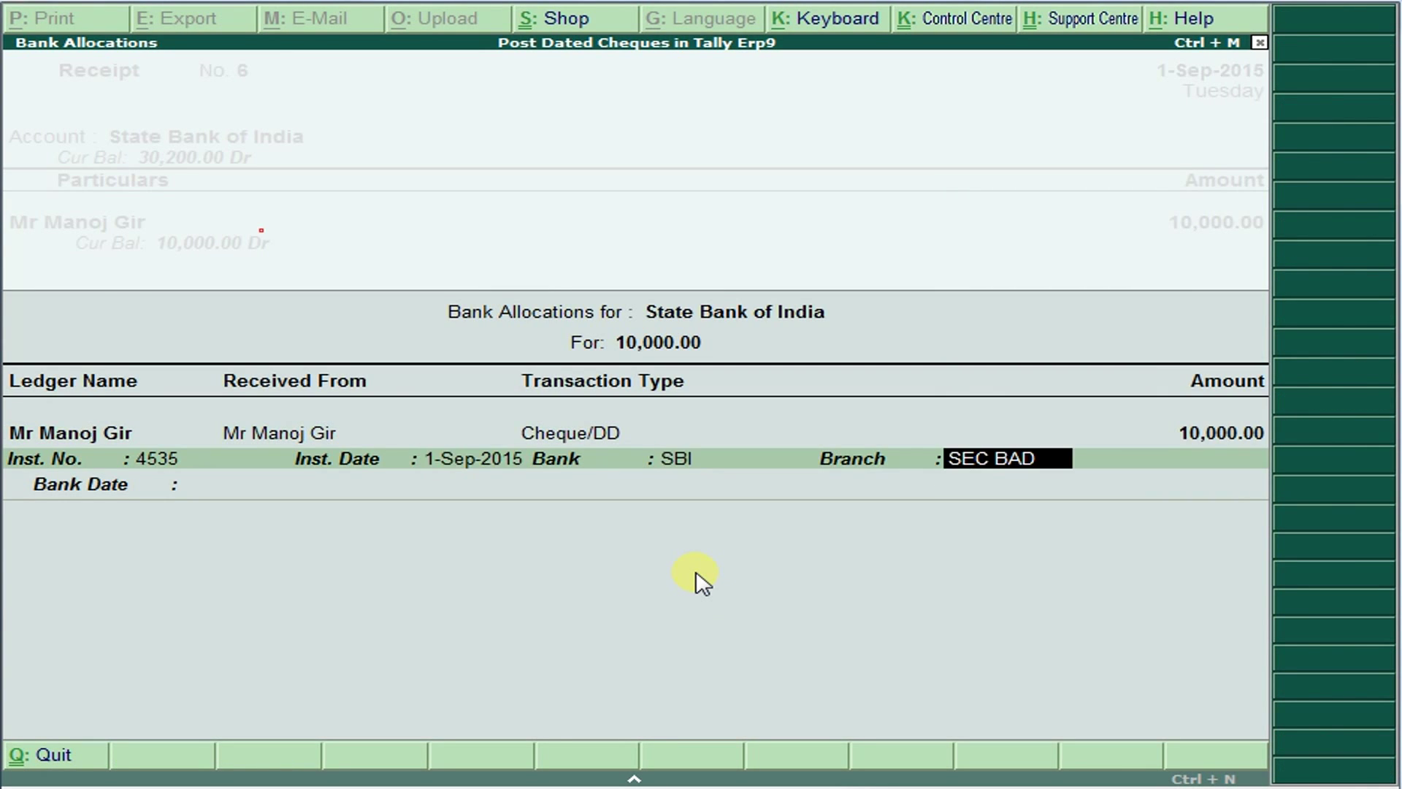